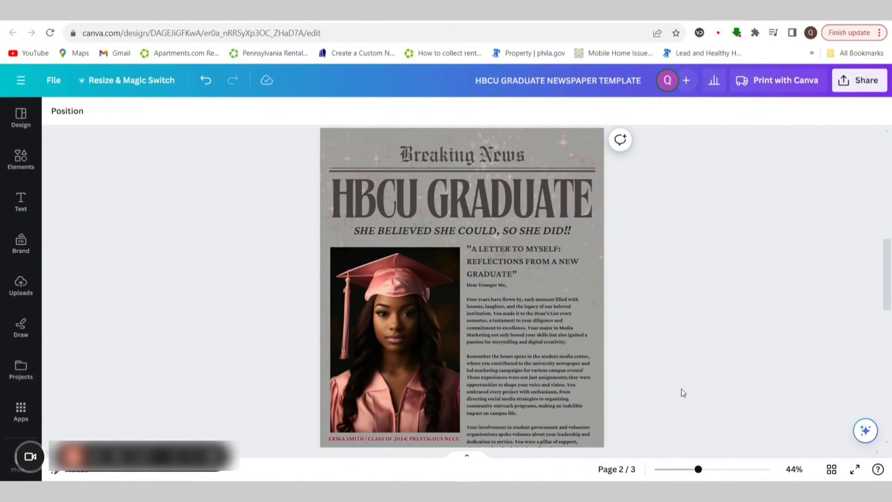
- Switch to the InsightFactory Etsy trends page and open the Business Niches category
click(186, 21)
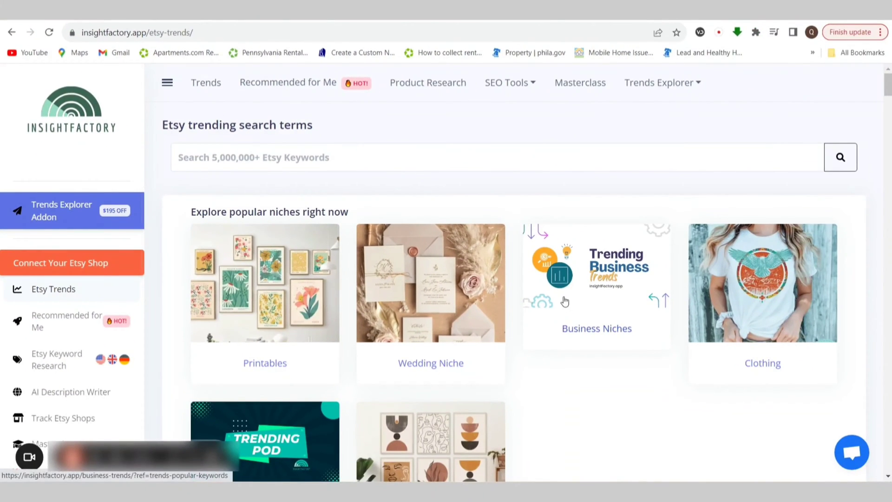
scroll(576, 321, down, 3)
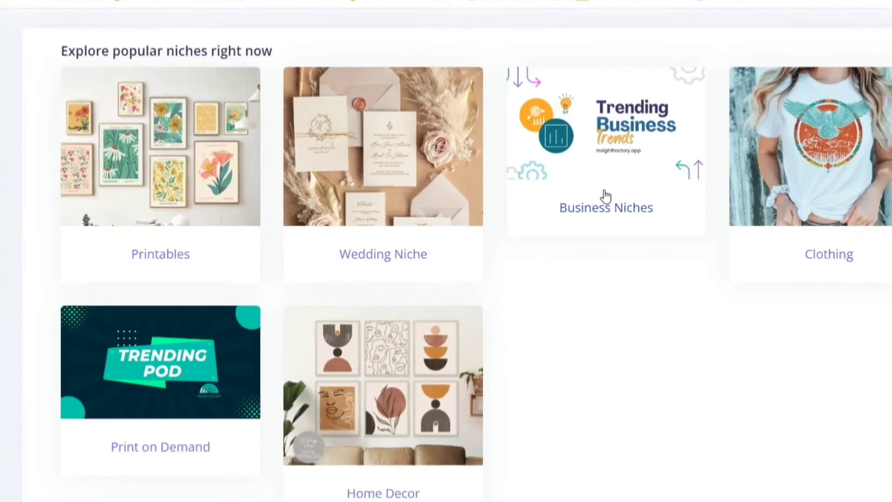
click(606, 196)
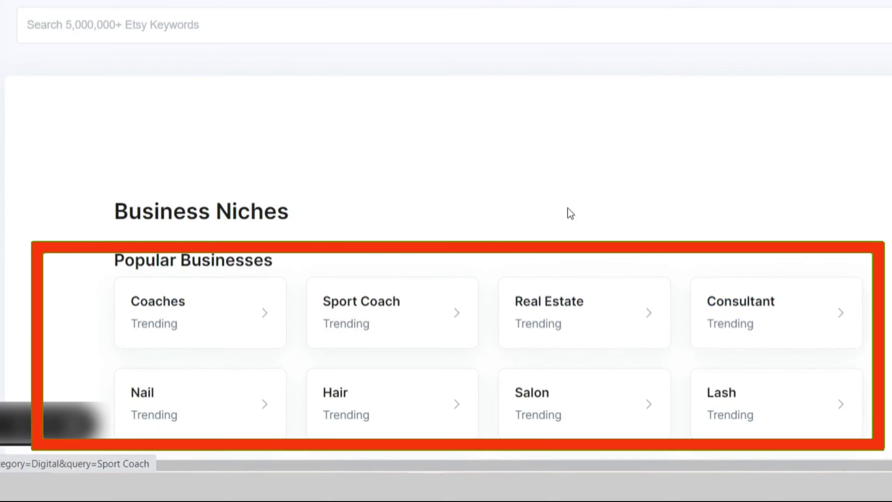
- Open the trending Canva Template searches from the Platforms group of the business niches
scroll(564, 327, down, 2)
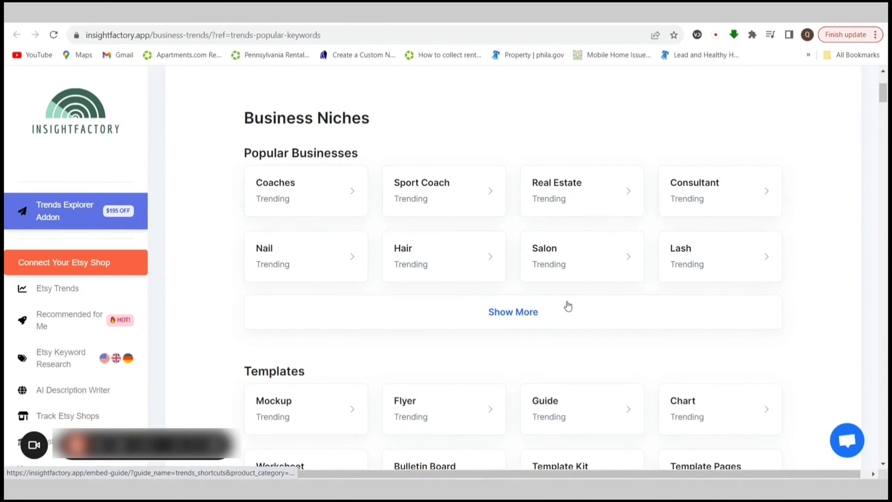
scroll(565, 308, down, 2)
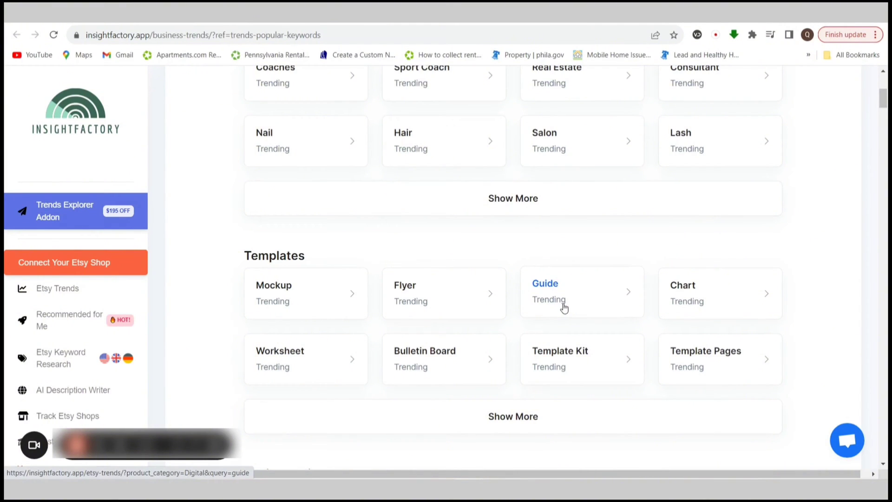
scroll(564, 308, down, 4)
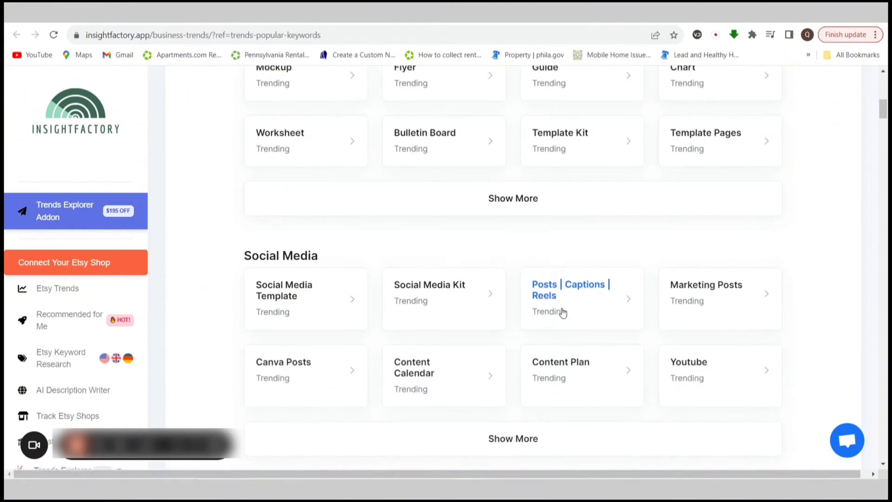
scroll(563, 313, down, 4)
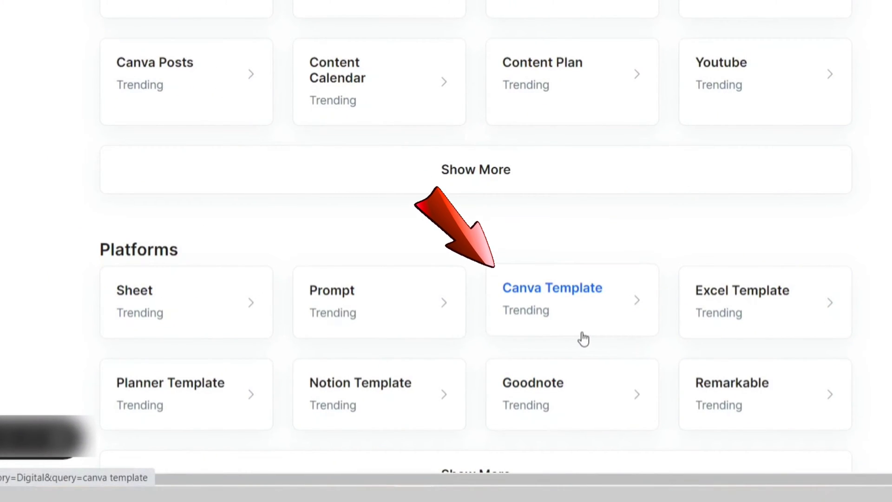
click(584, 337)
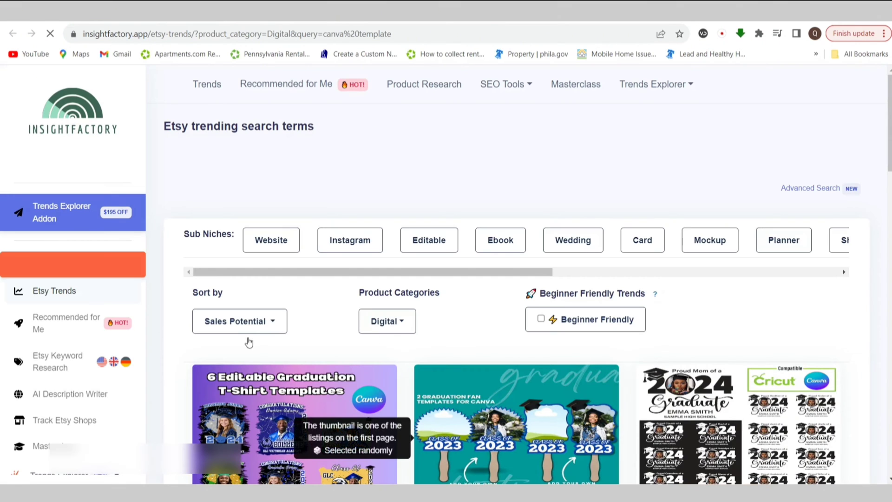
- Examine the first page of trending Canva template search terms, comparing their sales signals, listing sales and competition
scroll(736, 363, down, 2)
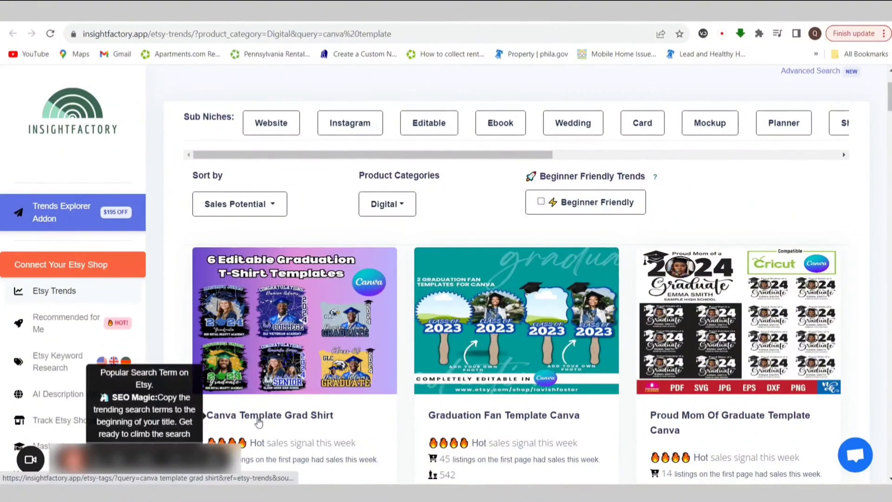
scroll(491, 422, down, 1)
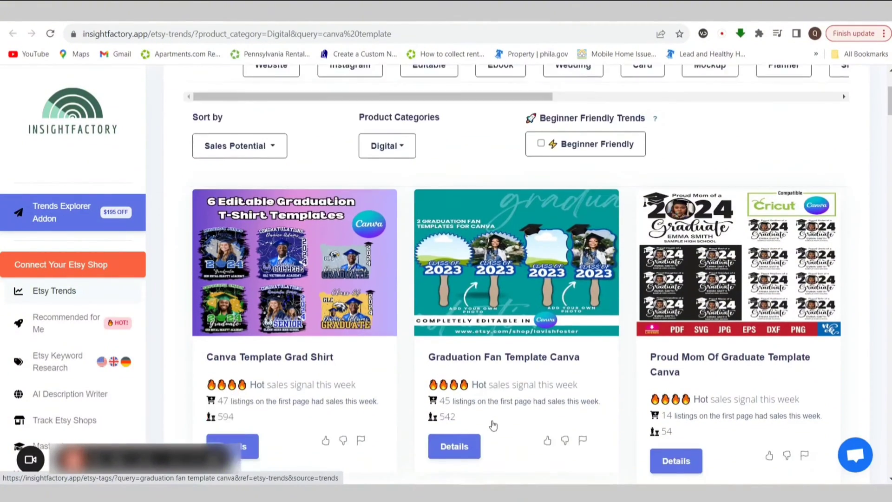
scroll(498, 383, down, 1)
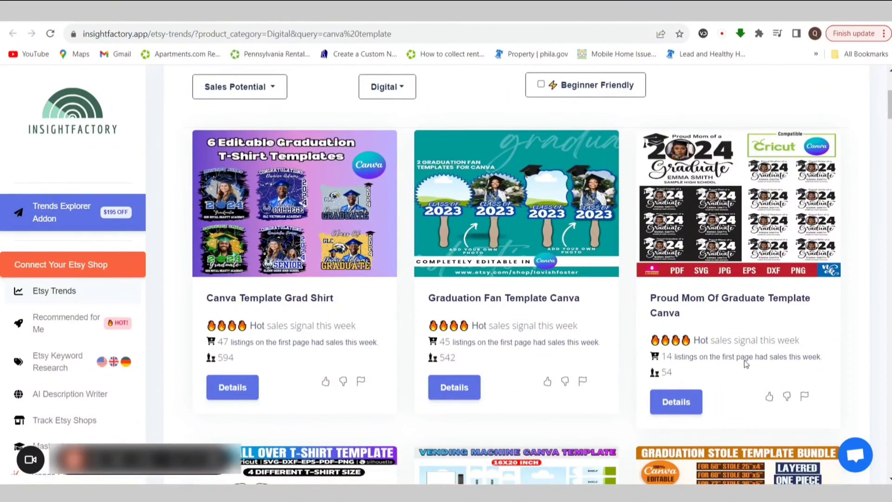
scroll(723, 332, down, 4)
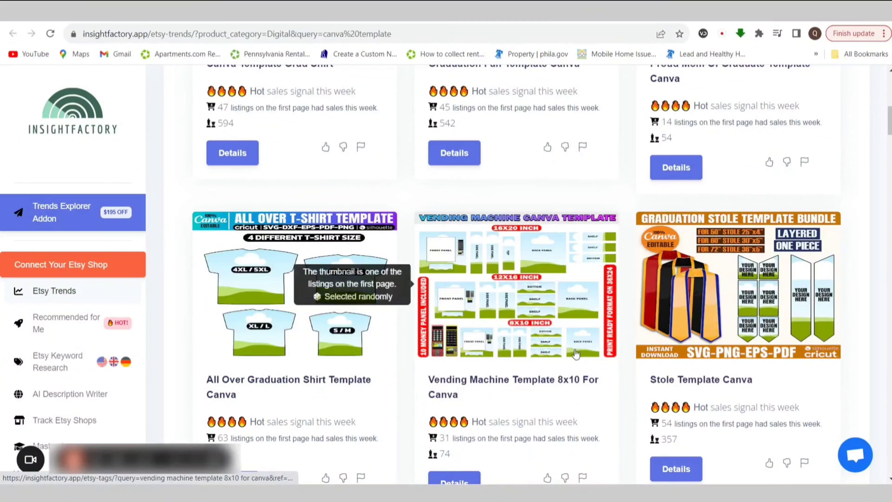
scroll(570, 356, down, 4)
scroll(569, 354, down, 4)
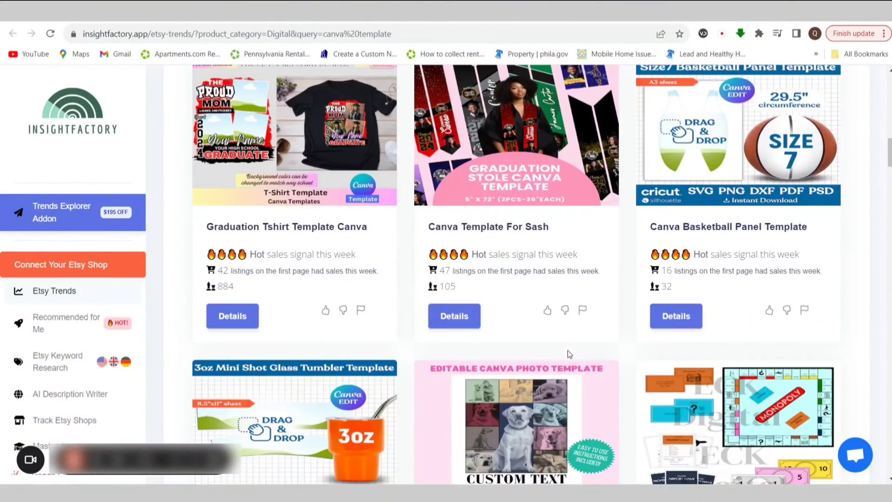
scroll(569, 354, down, 4)
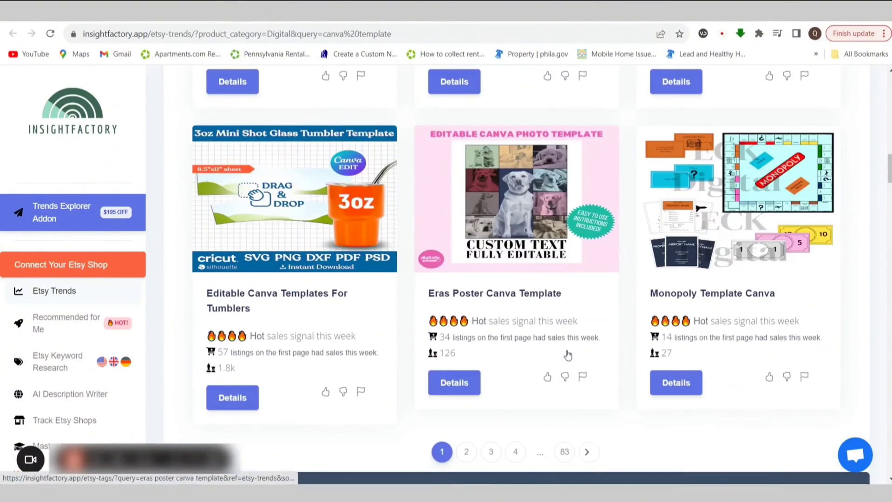
- Sort the Canva template trends by Competition
scroll(570, 355, up, 3)
scroll(568, 355, up, 14)
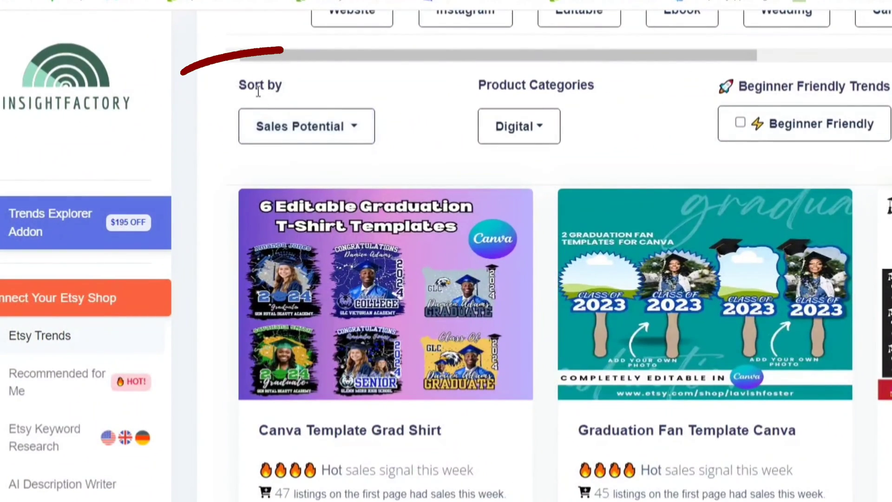
click(298, 135)
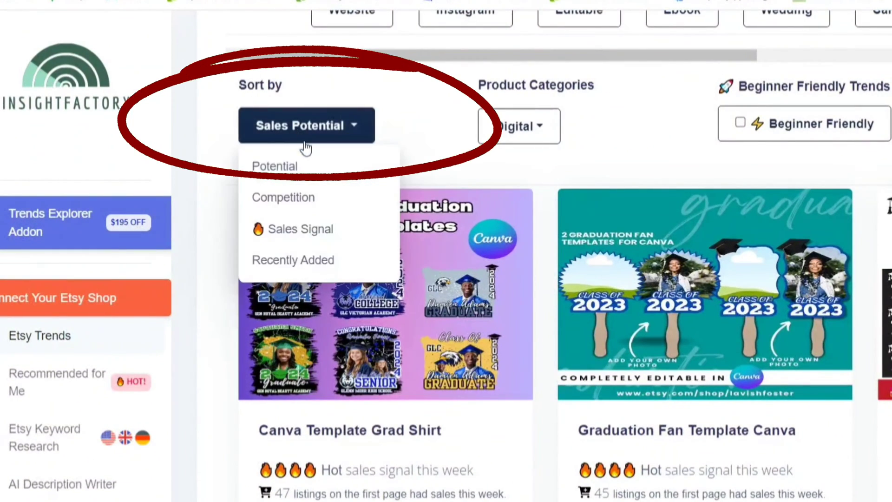
click(323, 195)
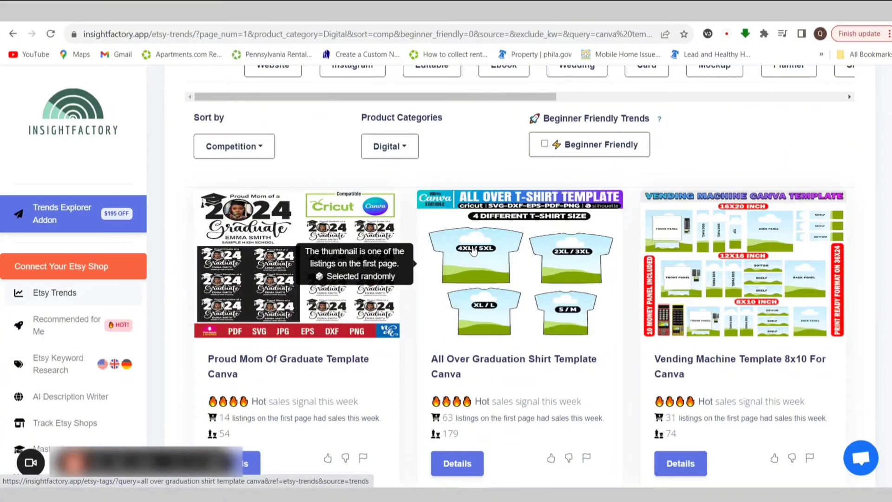
- Review the first page of competition-sorted Canva template trends for product ideas with few competing listings
scroll(535, 281, down, 9)
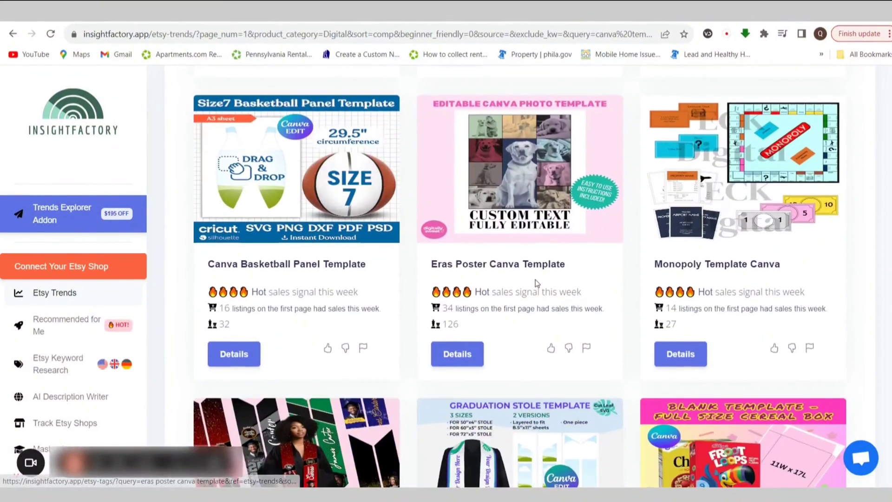
scroll(536, 282, down, 8)
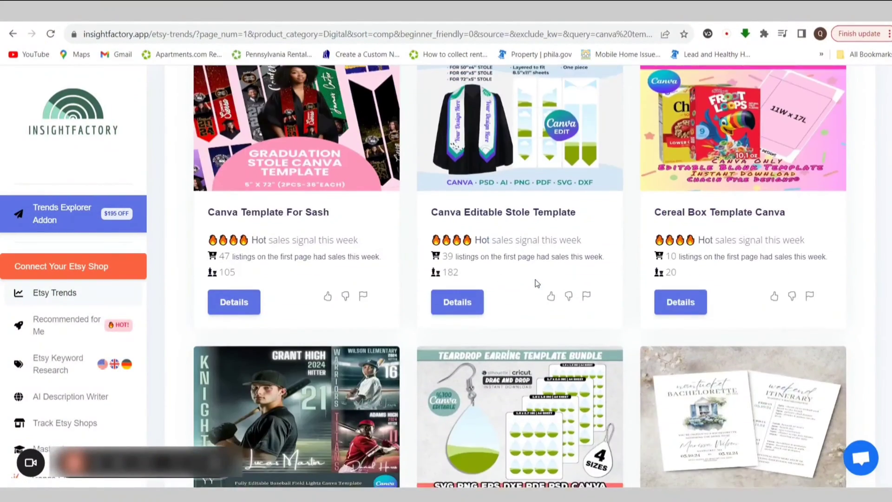
scroll(537, 283, down, 6)
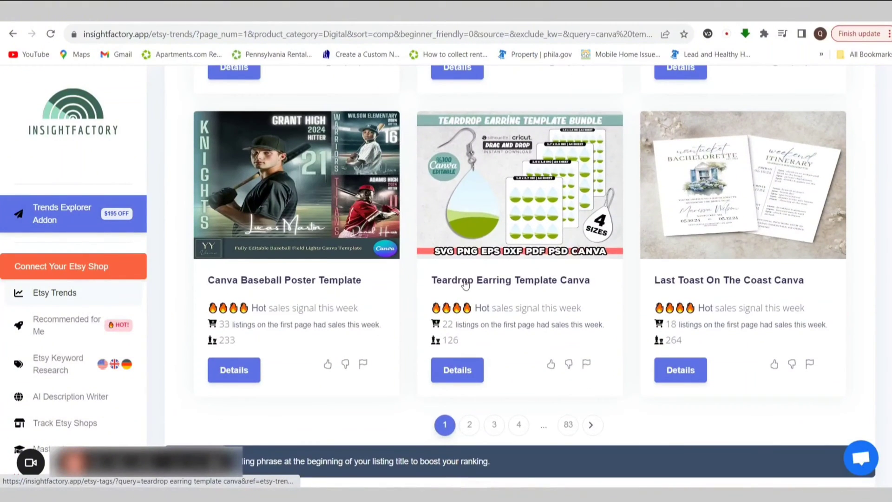
scroll(513, 352, up, 15)
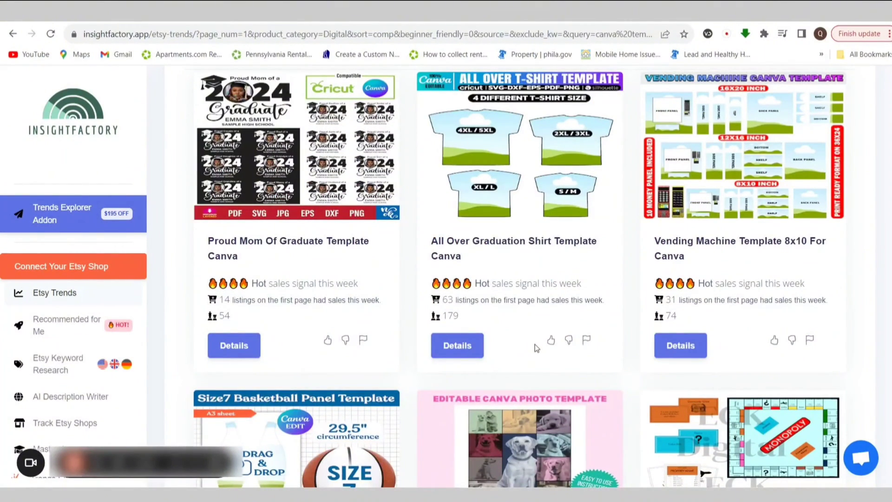
scroll(616, 345, up, 1)
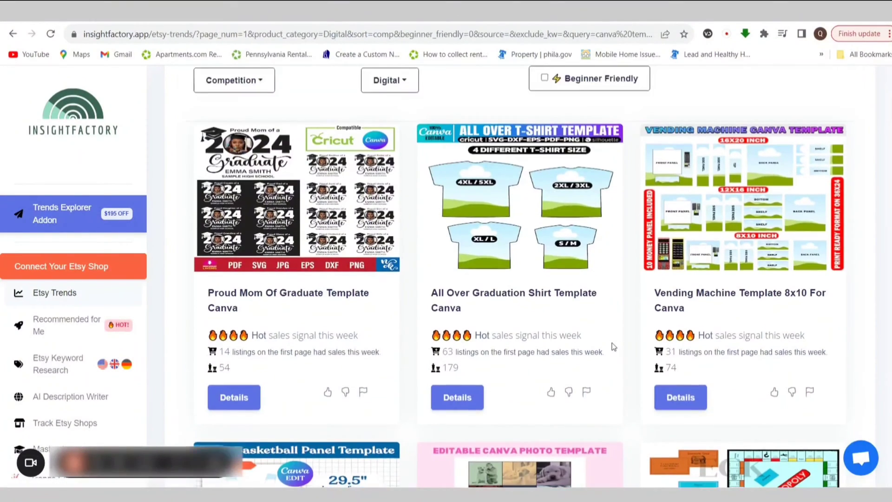
scroll(613, 348, down, 5)
scroll(614, 347, down, 5)
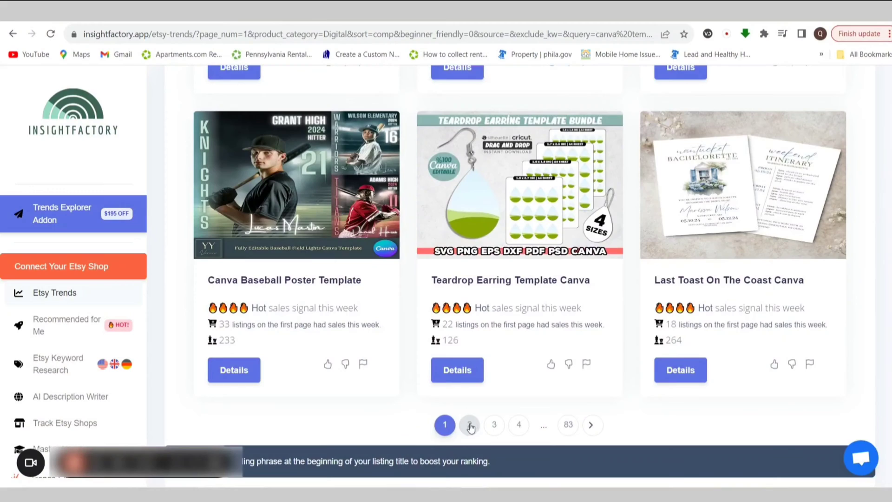
- Go to page 2 of the sorted trends and review its template ideas and competition figures
click(470, 426)
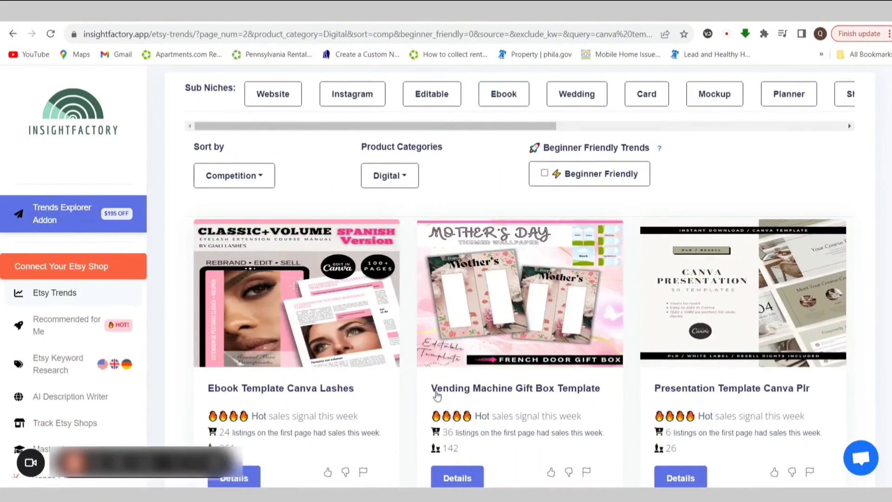
scroll(660, 377, down, 1)
mouse_move(658, 379)
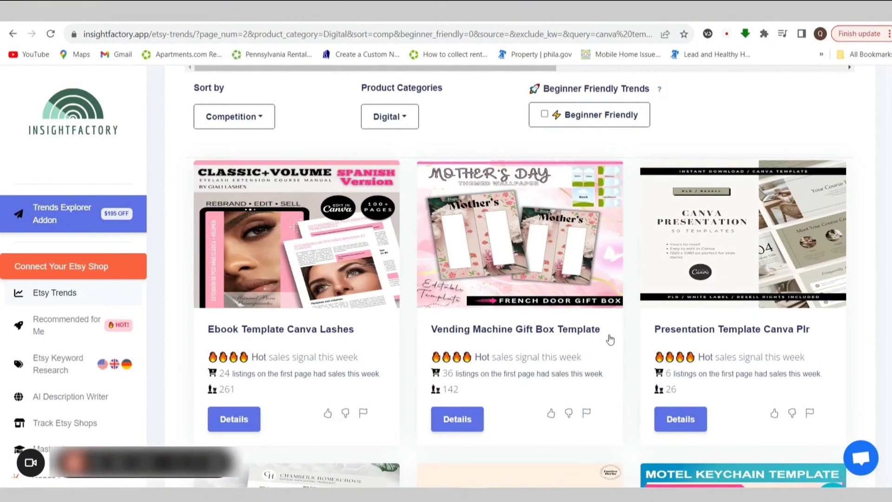
scroll(590, 360, down, 5)
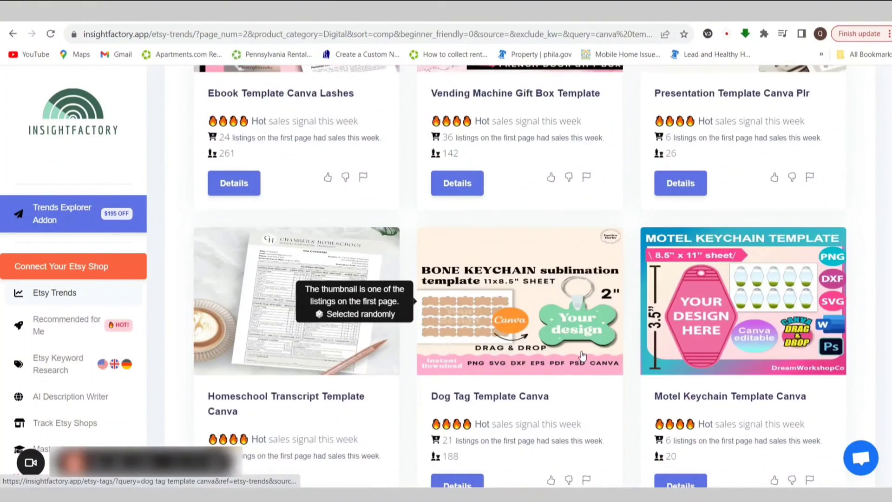
scroll(584, 362, down, 5)
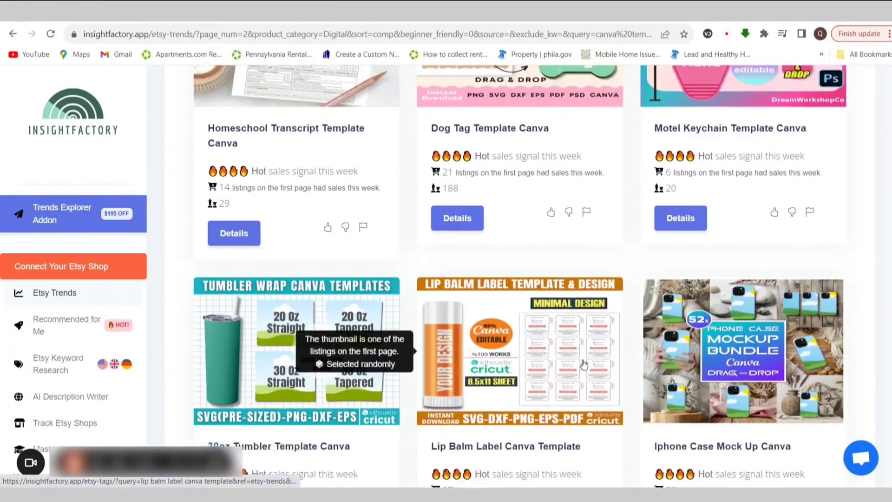
scroll(611, 372, down, 4)
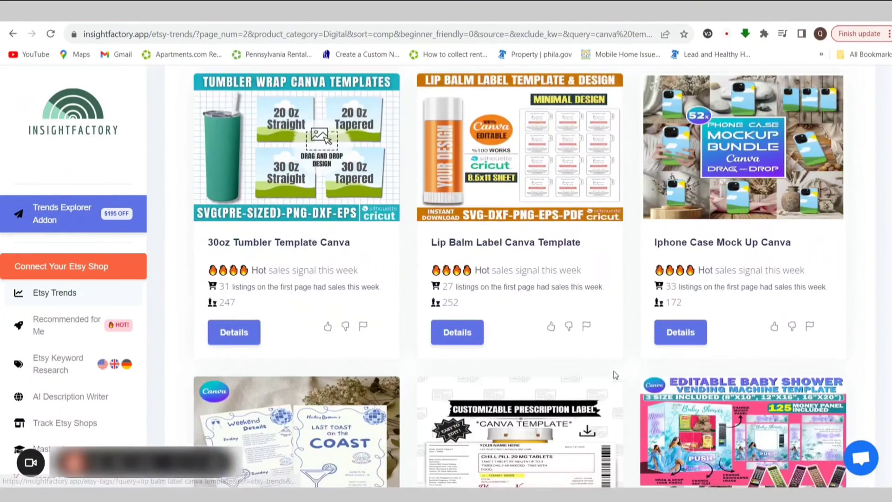
scroll(615, 375, down, 1)
scroll(616, 374, down, 3)
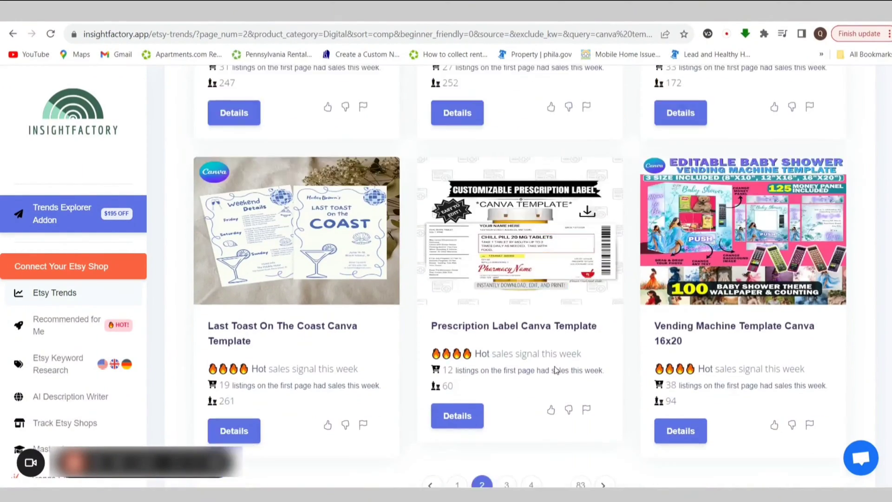
- Go to page 3 of the trends and open the keyword details for Graduation Newspaper Template Canva
click(509, 357)
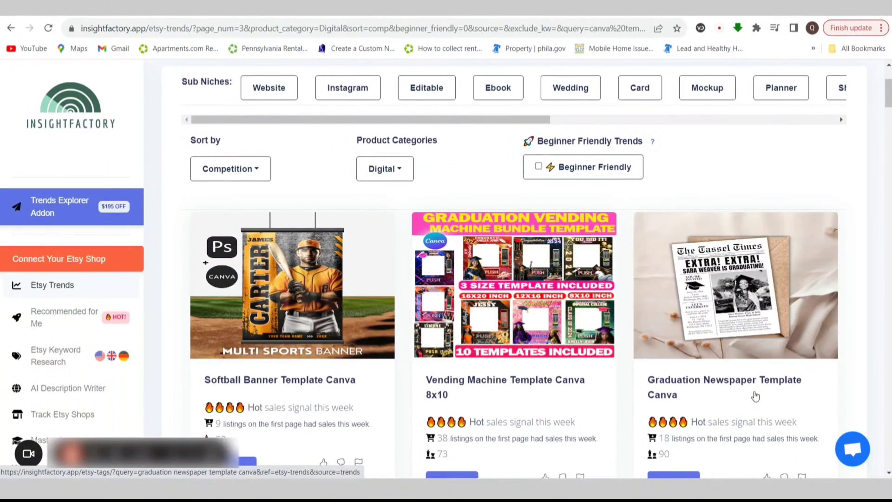
scroll(730, 384, up, 1)
scroll(732, 382, down, 2)
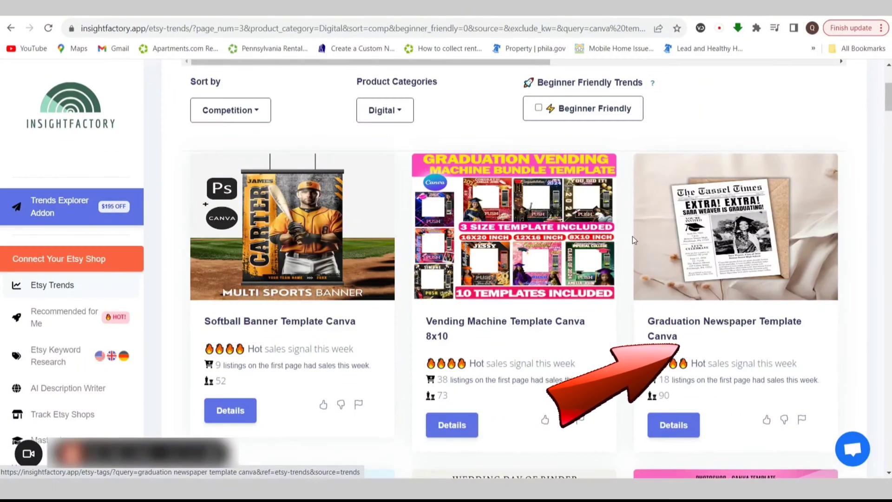
click(693, 293)
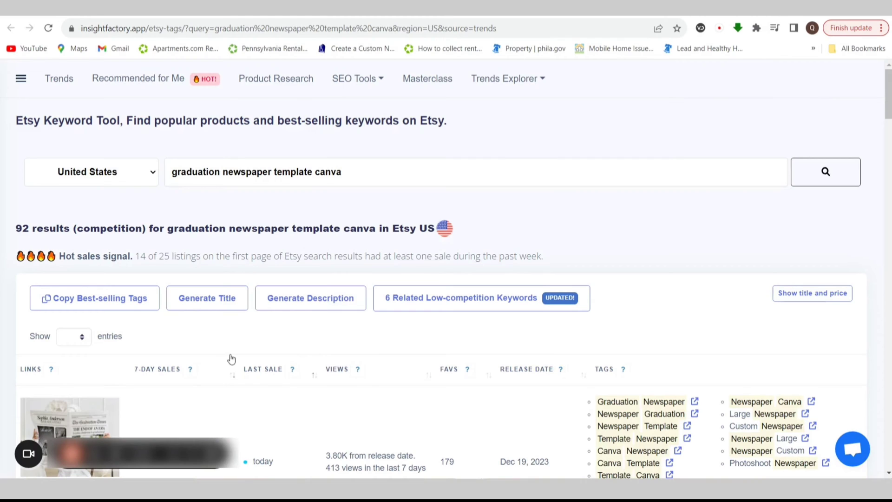
- Examine the 7-day sales, views, favorites, release dates and tags of the graduation newspaper template listings
scroll(235, 359, down, 2)
scroll(235, 359, down, 1)
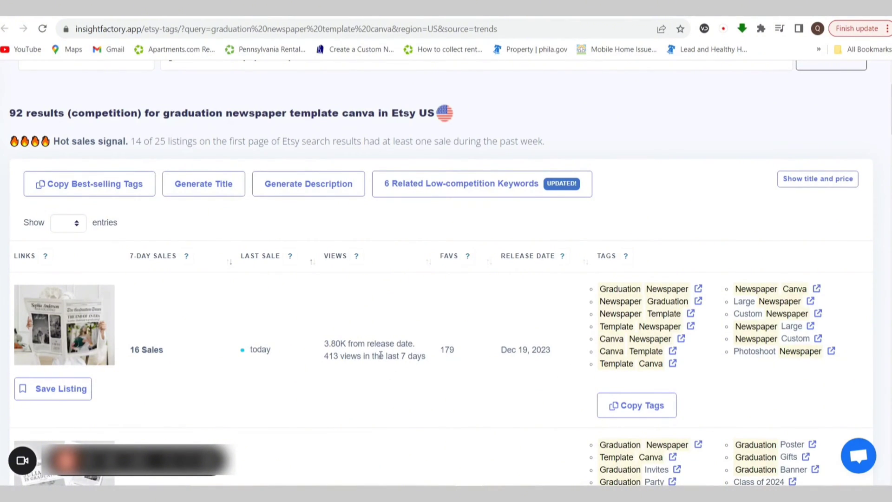
scroll(381, 355, down, 1)
scroll(384, 359, down, 2)
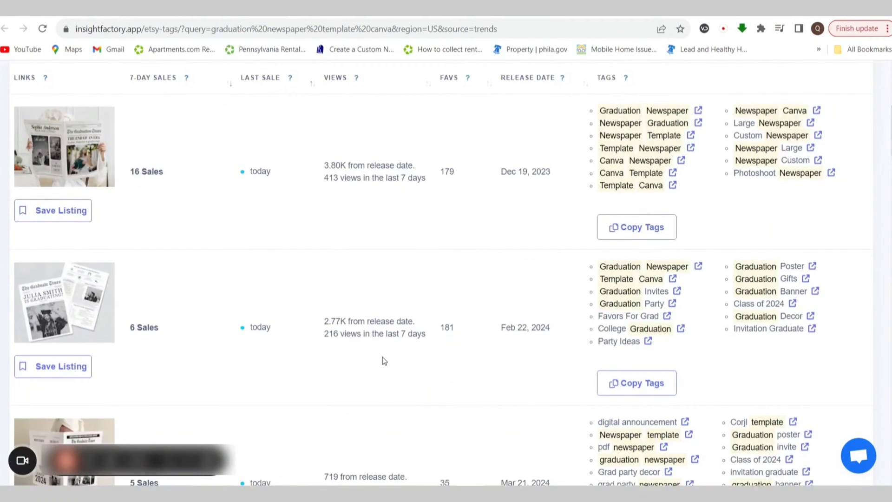
scroll(325, 339, down, 1)
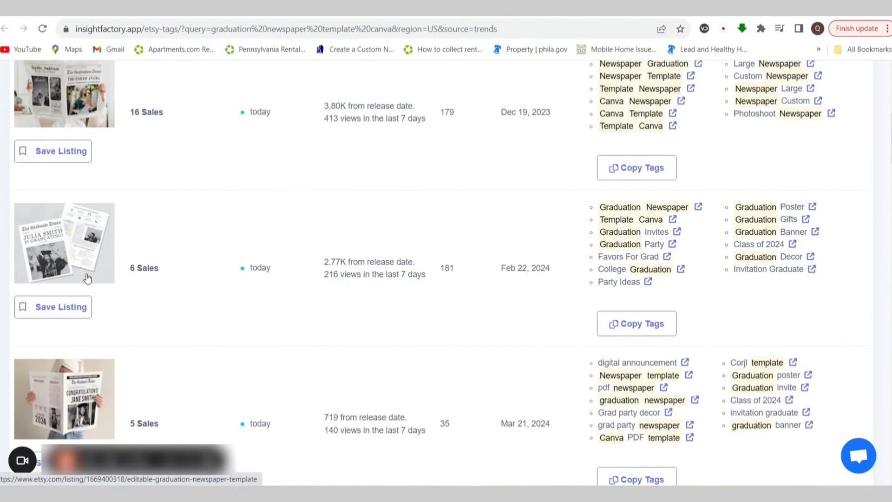
- Compare the recent sales and views of the graduation newspaper listings further down the results with the top ones
scroll(114, 312, down, 2)
scroll(195, 328, down, 2)
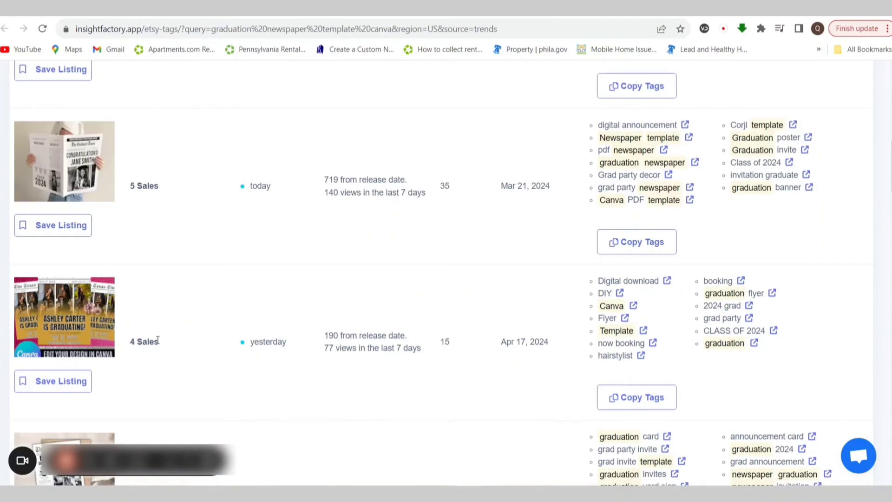
scroll(158, 344, down, 2)
scroll(161, 345, up, 9)
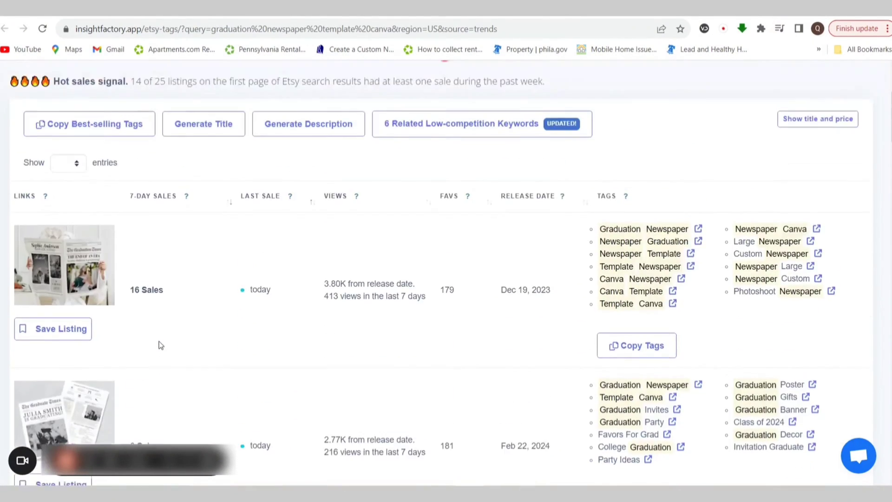
scroll(161, 345, down, 1)
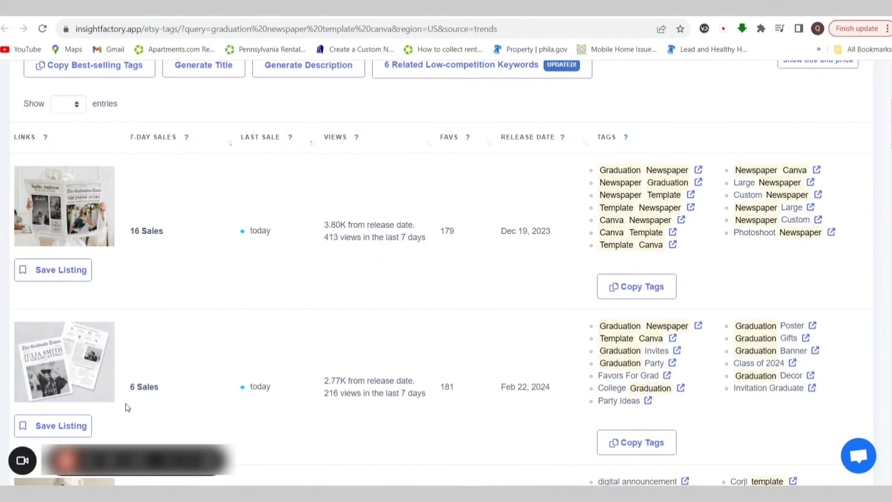
- Open the graduation newspaper listing with the most 7-day sales on Etsy and review its price and title
click(64, 217)
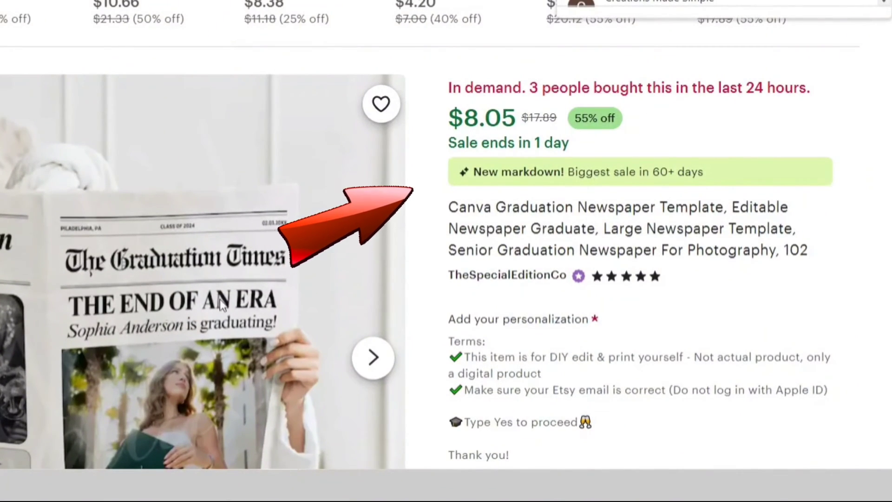
scroll(221, 305, down, 2)
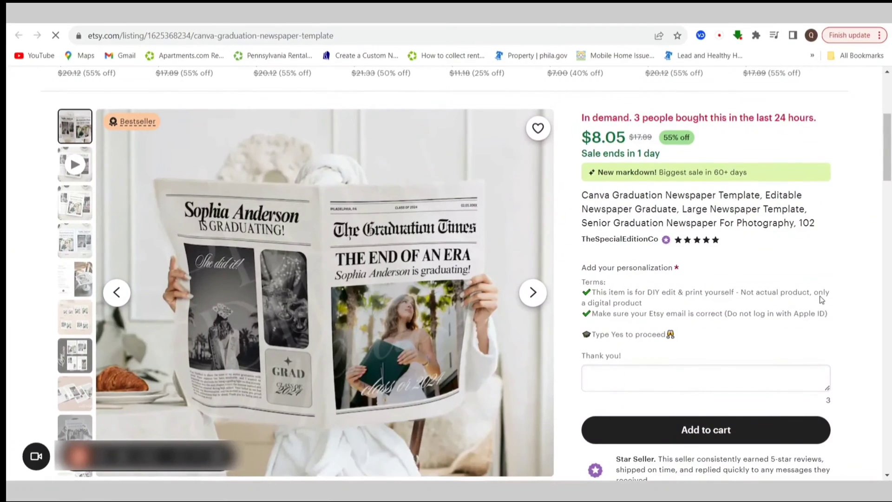
scroll(822, 299, down, 2)
scroll(465, 279, up, 2)
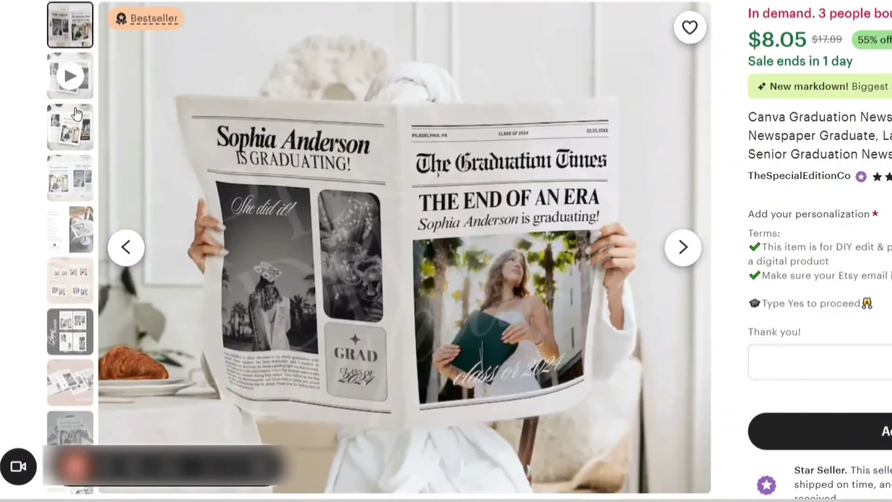
- View the listing's images of the inside spread and of the newspaper's front and back pages
click(83, 156)
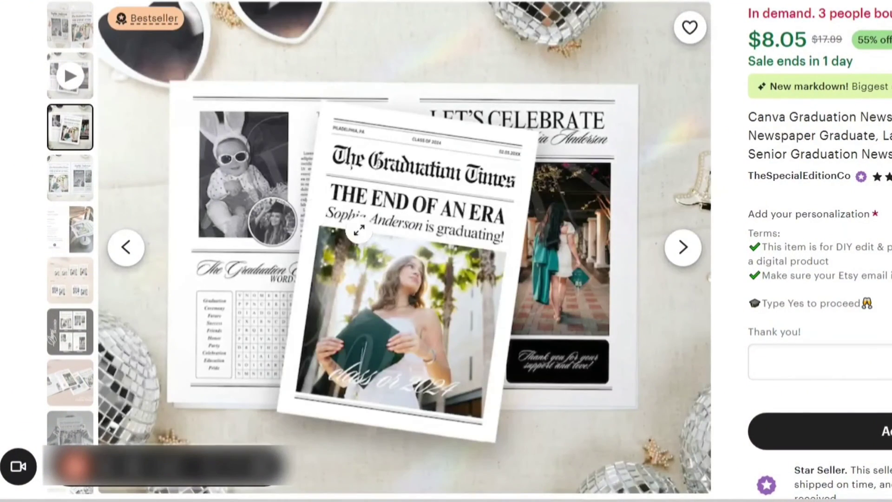
scroll(414, 335, down, 1)
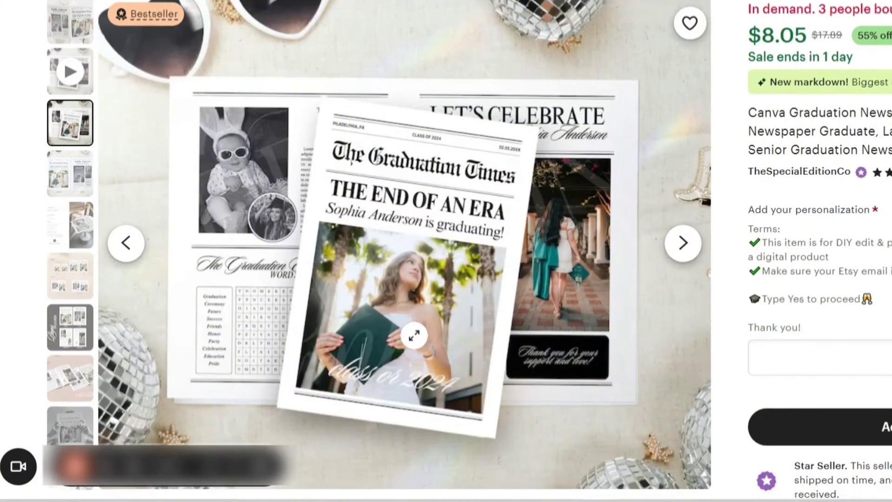
scroll(414, 335, down, 2)
scroll(365, 315, up, 2)
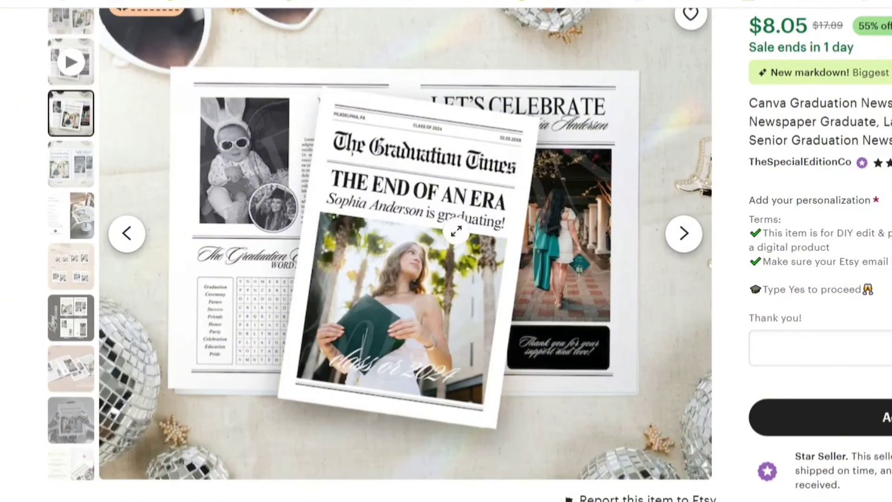
click(74, 156)
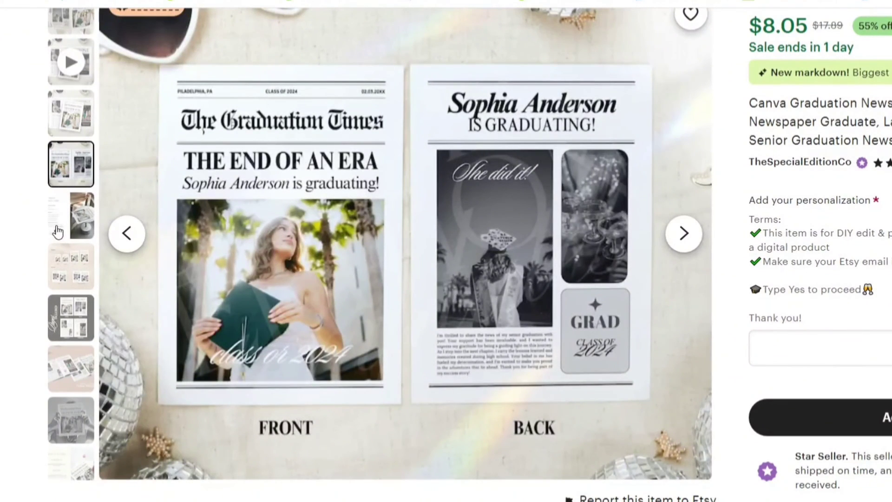
- View the listing's images of the included sizes, the single and spread formats, the included pages and the editable Canva template mockup
click(58, 231)
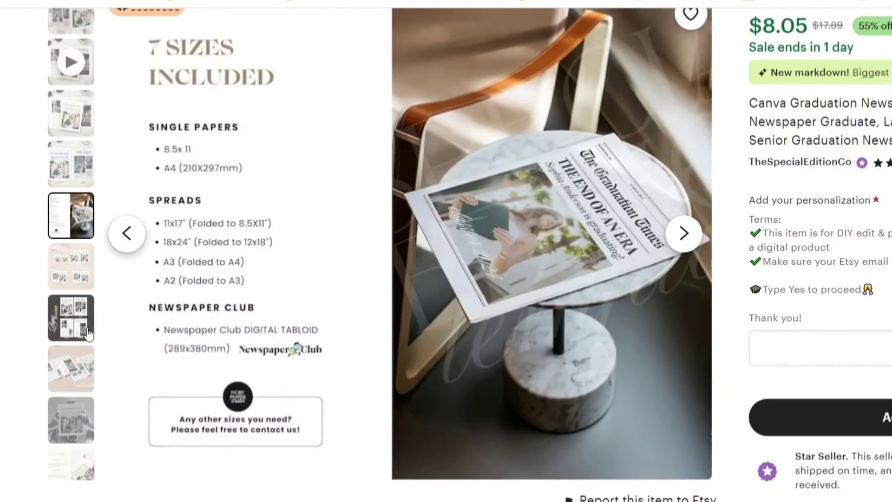
click(79, 314)
click(89, 272)
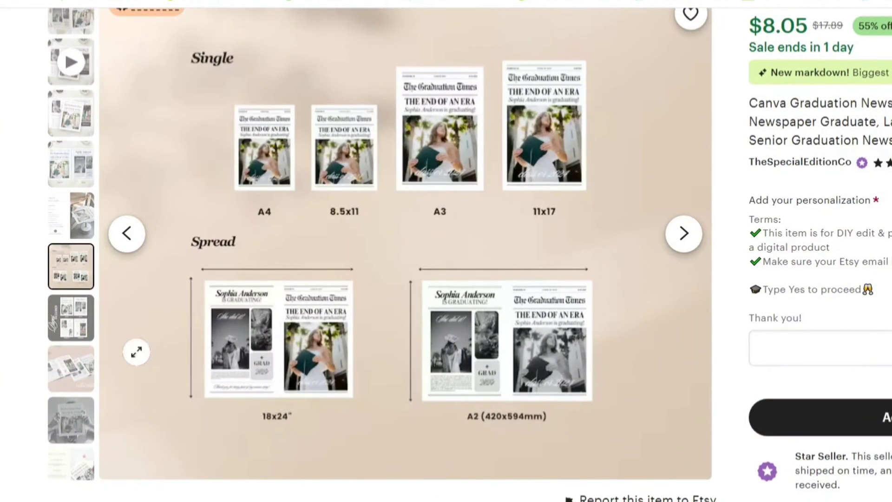
click(66, 327)
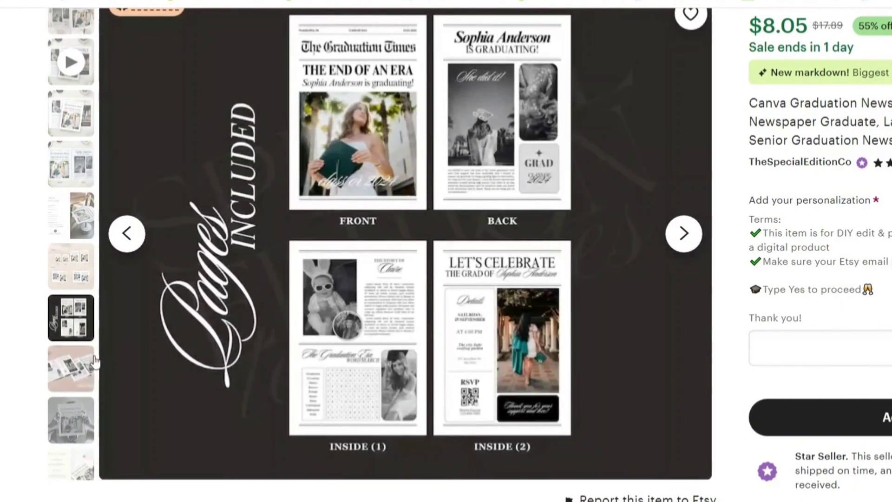
click(68, 387)
- Expand the full item details and read the printing, download and size sections
scroll(737, 266, down, 3)
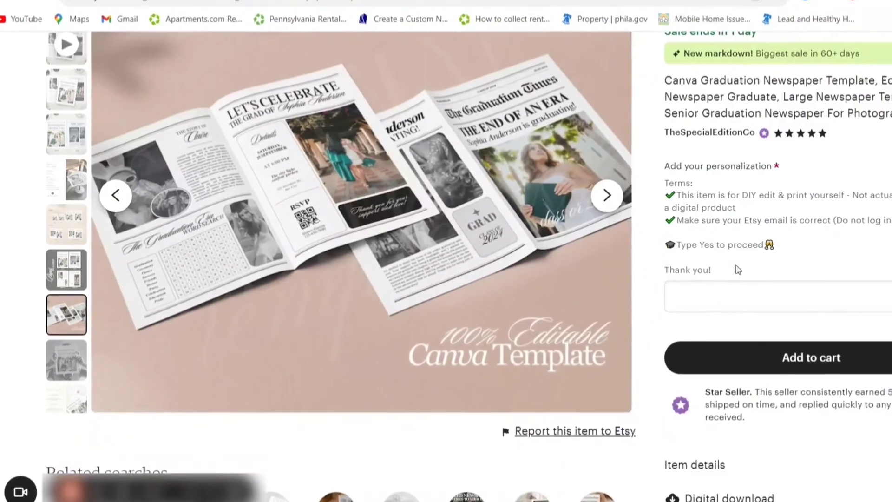
scroll(669, 279, down, 5)
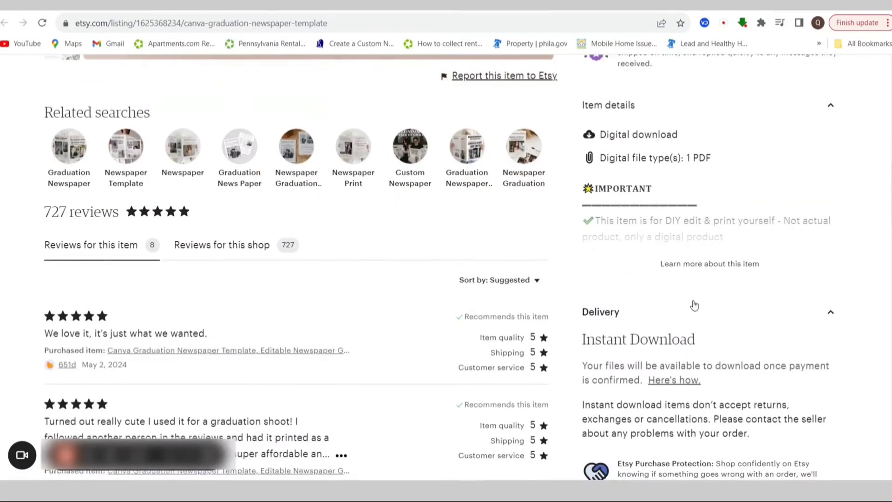
click(692, 262)
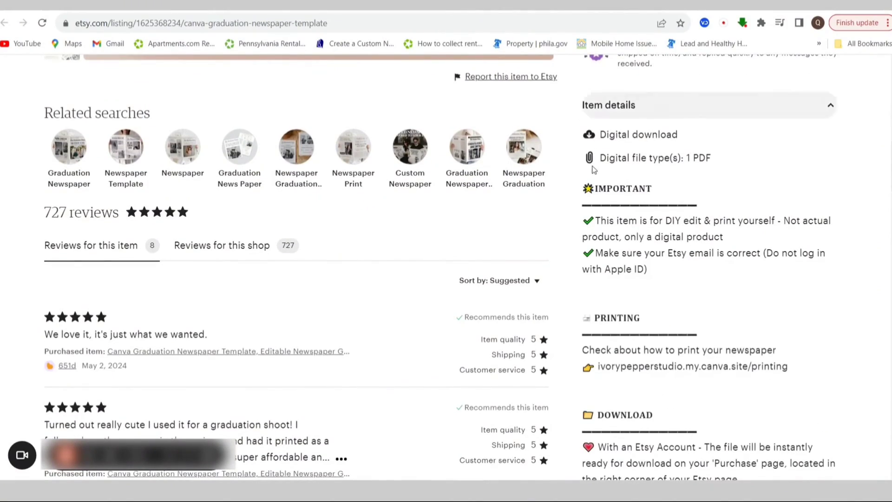
scroll(673, 297, down, 3)
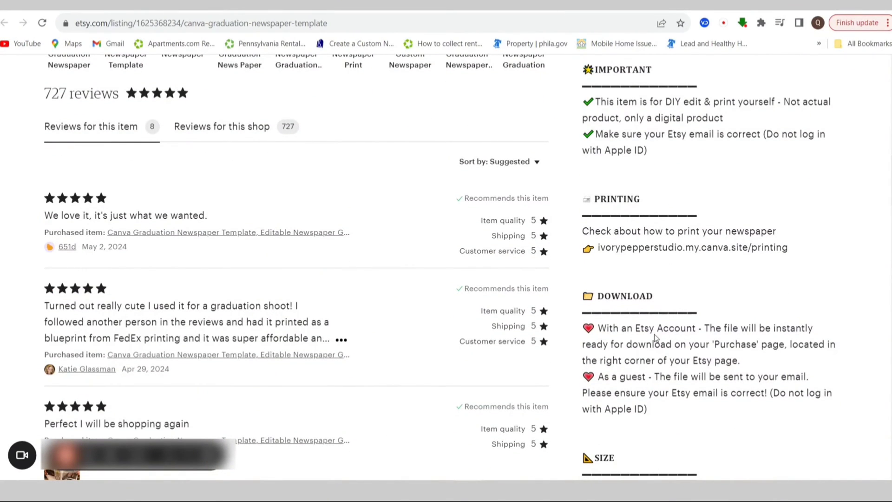
scroll(654, 334, down, 2)
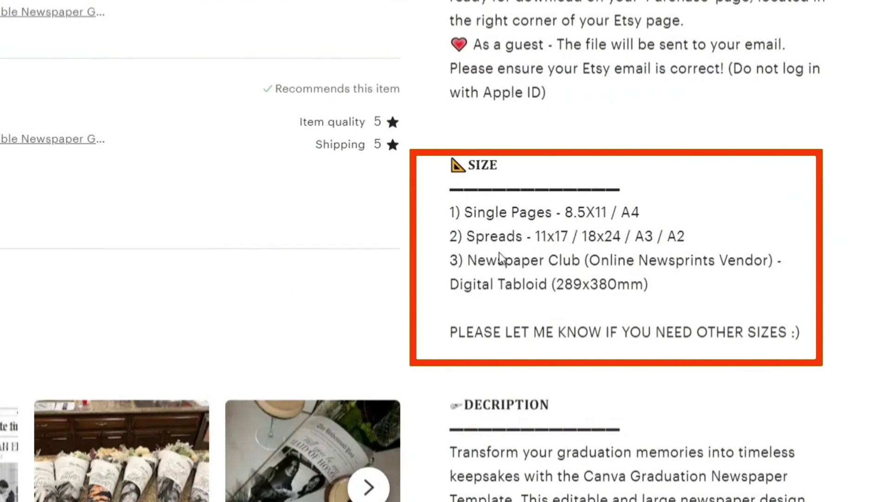
scroll(578, 308, down, 3)
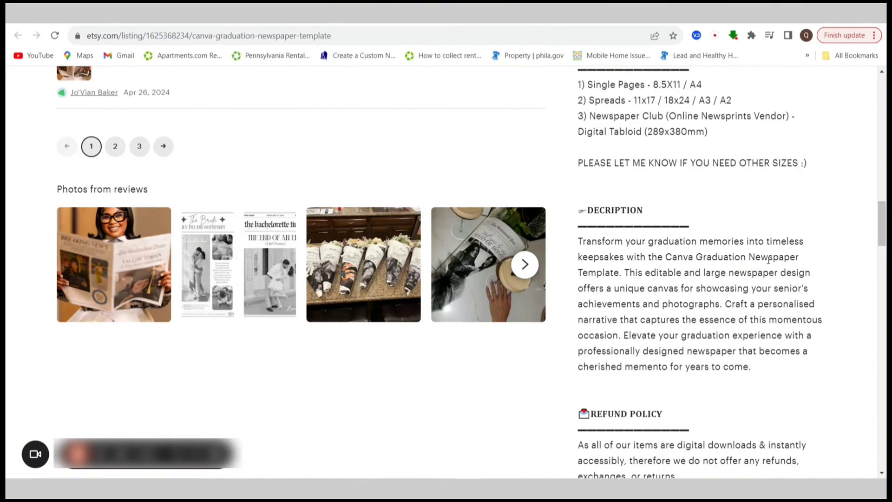
- Highlight "Canva Graduation Newspaper" in the item description and read on through the refund policy and copyright note
drag(668, 257, 782, 257)
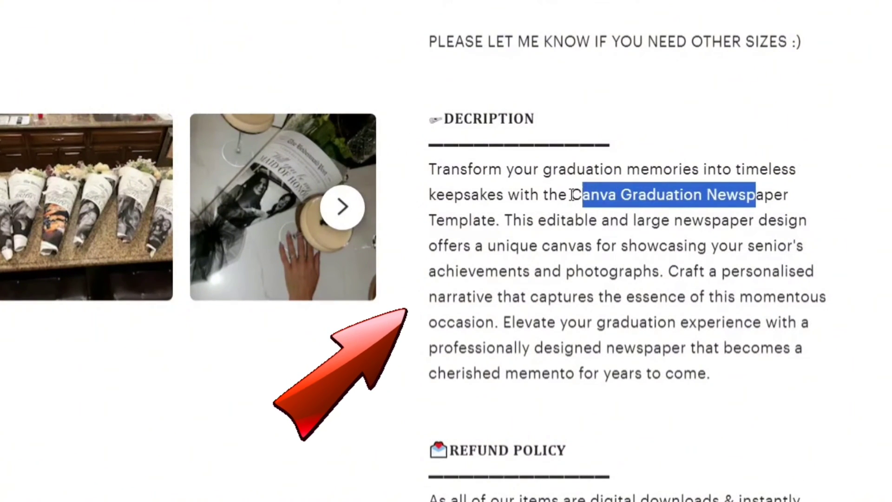
drag(574, 194, 791, 199)
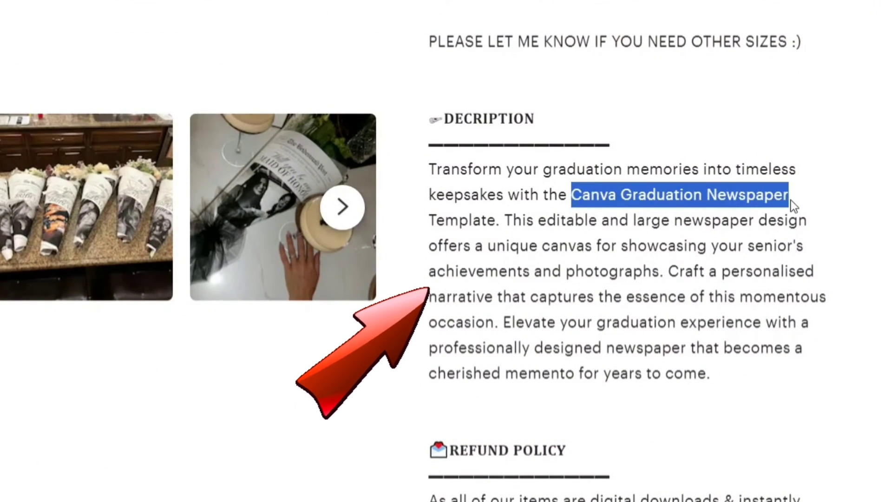
click(721, 296)
scroll(718, 489, down, 3)
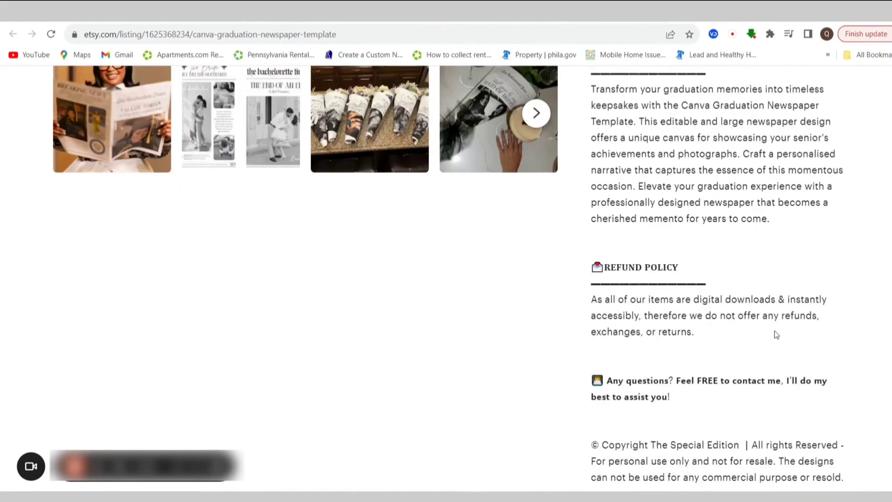
scroll(763, 333, down, 6)
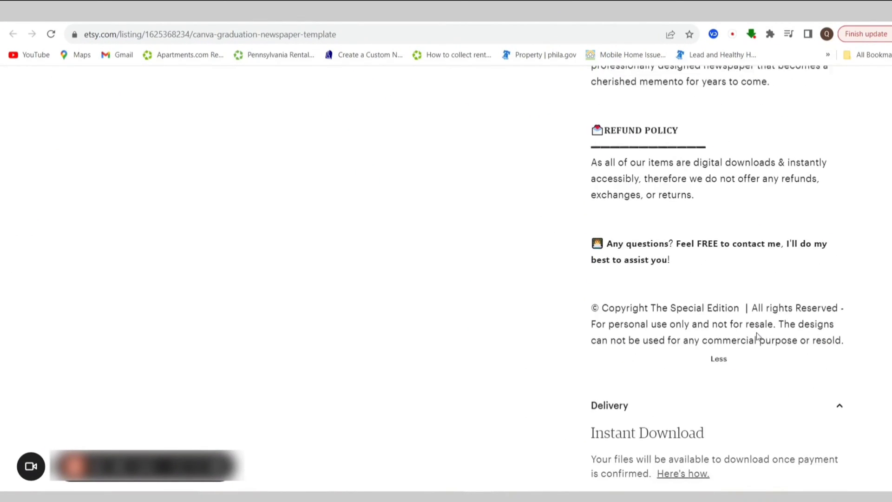
scroll(759, 336, up, 12)
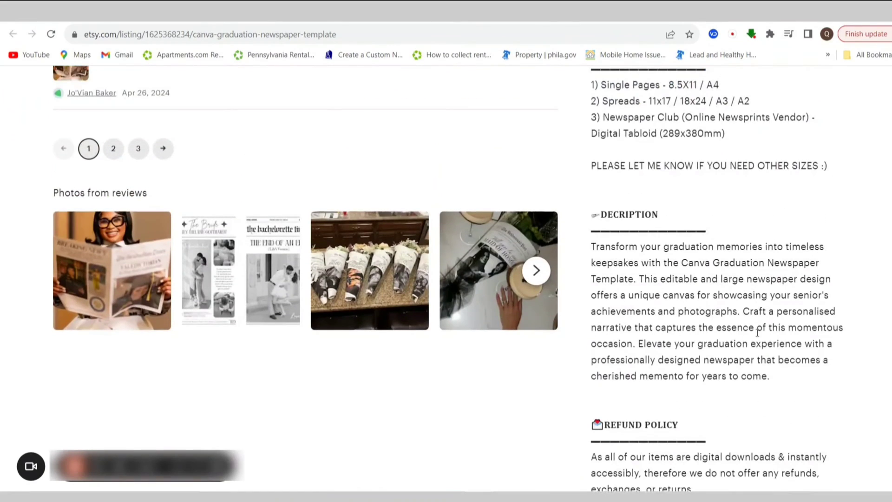
- Look through the four customer review photos in the enlarged viewer, reading their reviews, and close it
click(116, 268)
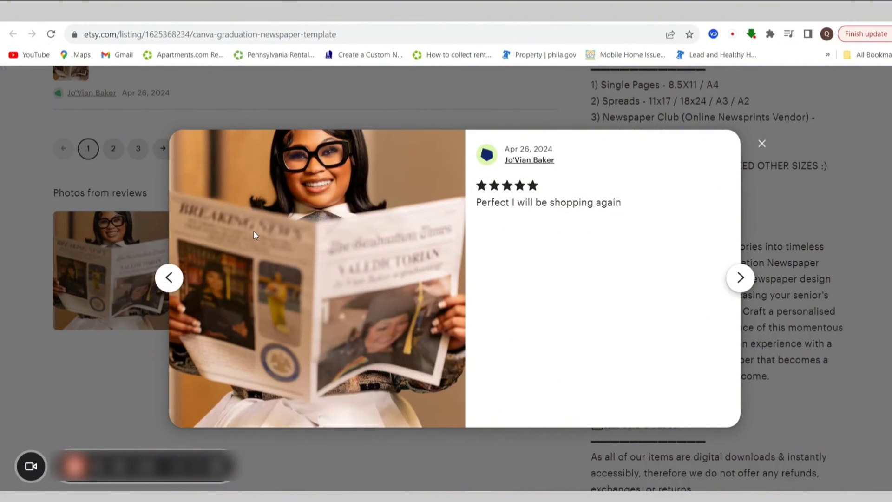
click(741, 279)
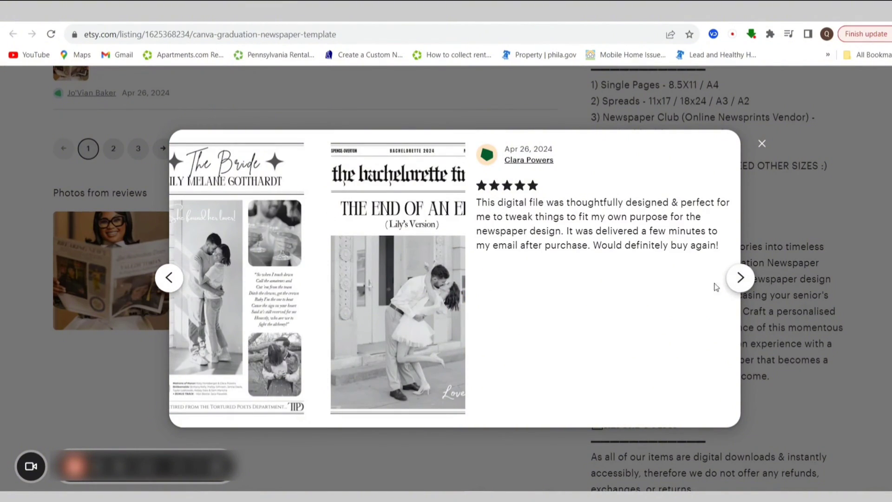
click(729, 281)
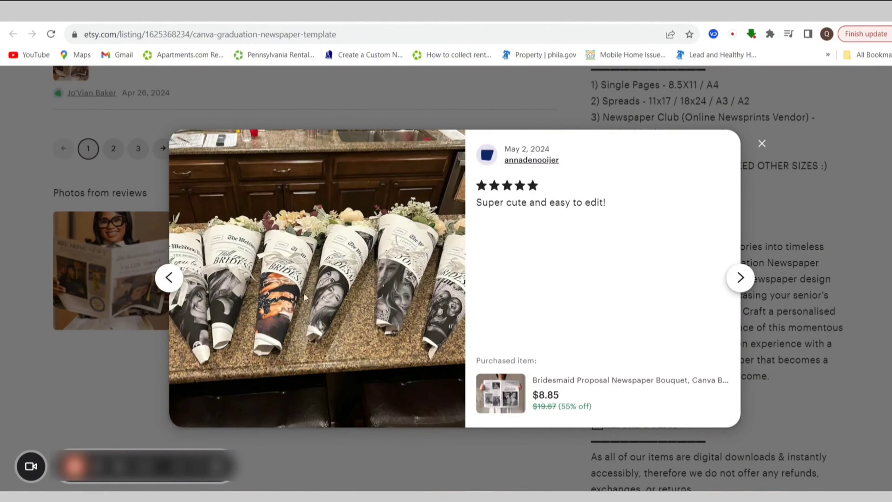
click(734, 278)
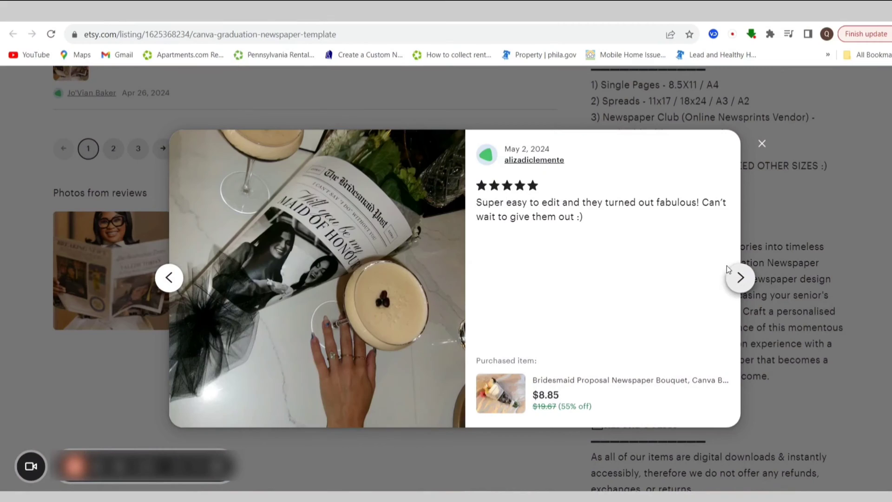
click(761, 148)
- Open the second-ranked editable graduation newspaper template listing and close the sign-in prompt and enlarged image viewer
click(78, 275)
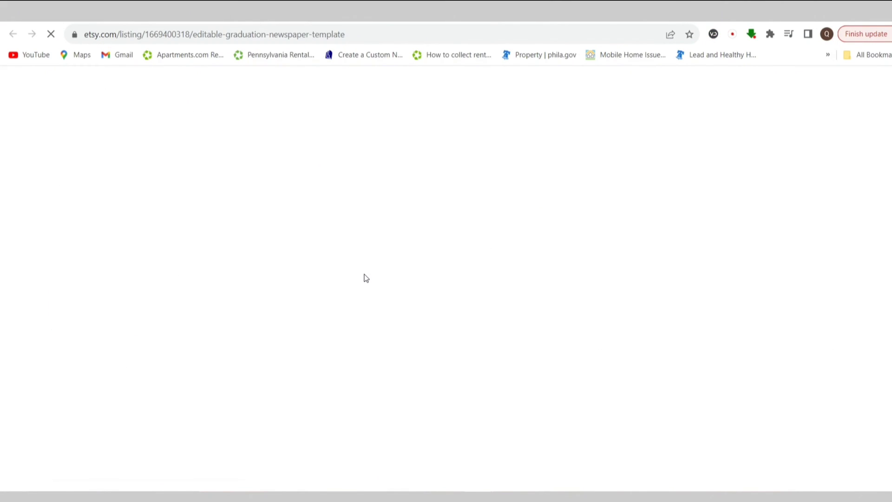
scroll(239, 341, down, 4)
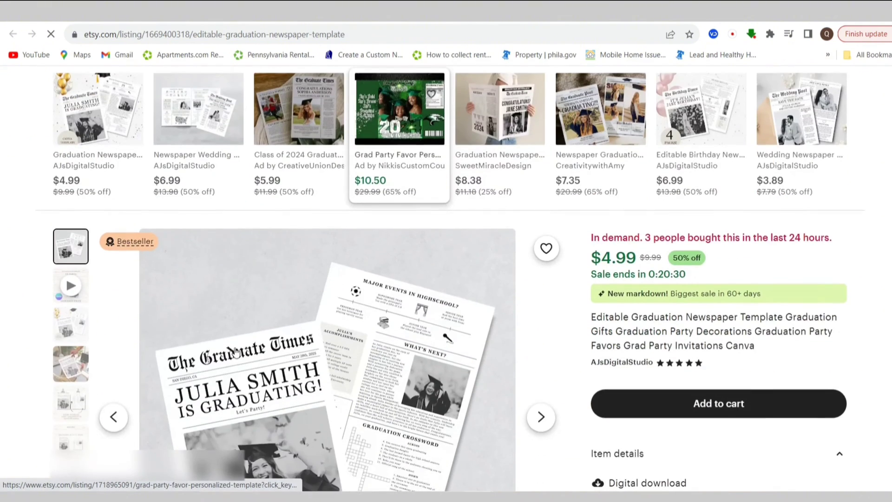
scroll(235, 347, down, 1)
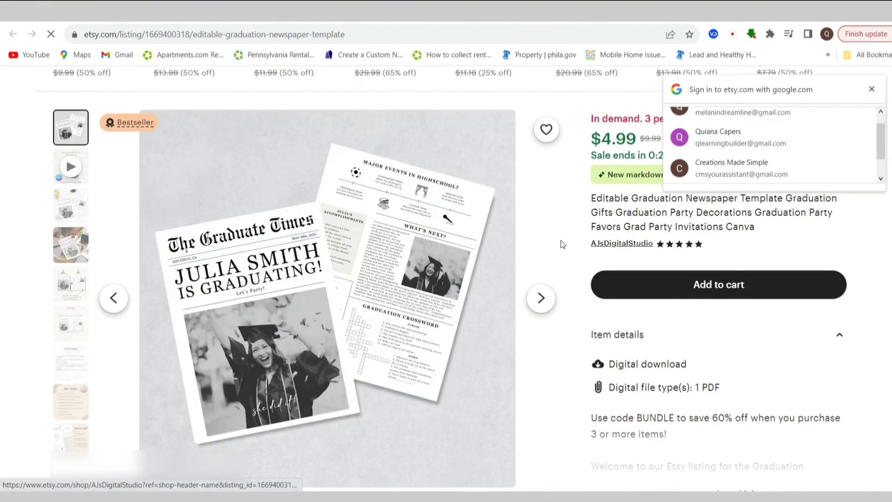
click(872, 89)
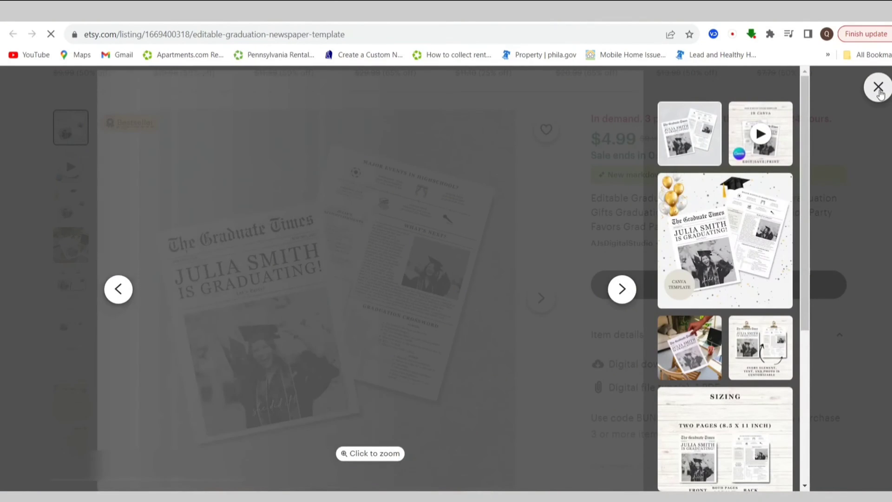
click(878, 87)
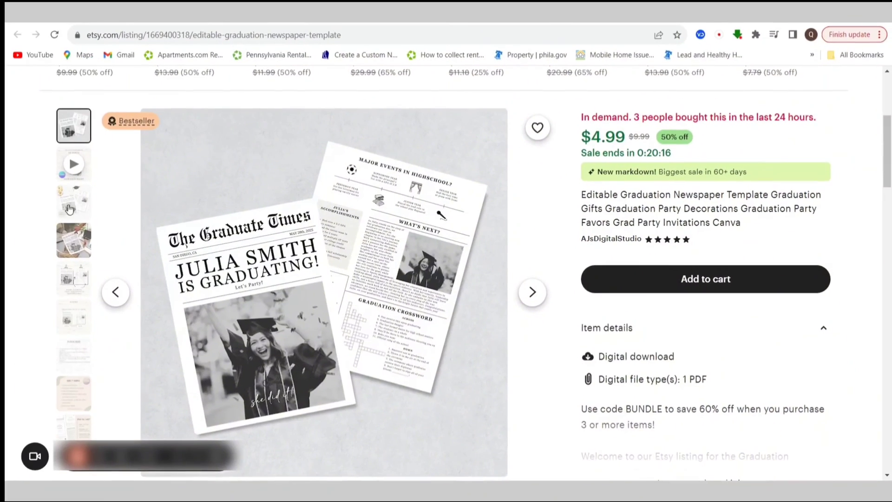
- Look through the listing's gallery images, from the balloon mockup to the sizing image
click(74, 204)
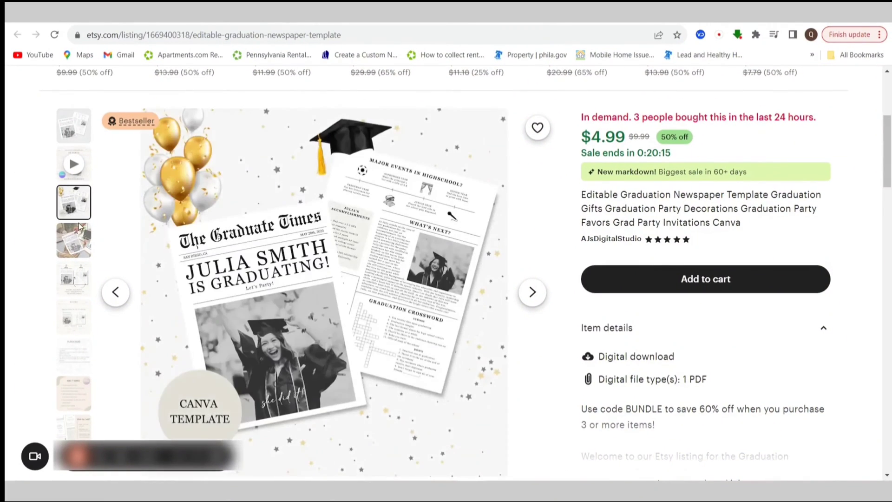
click(78, 253)
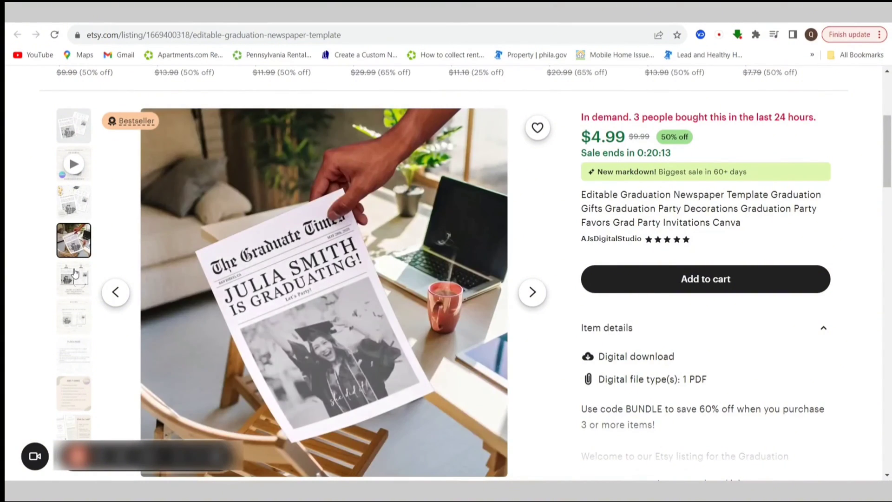
click(73, 285)
click(73, 316)
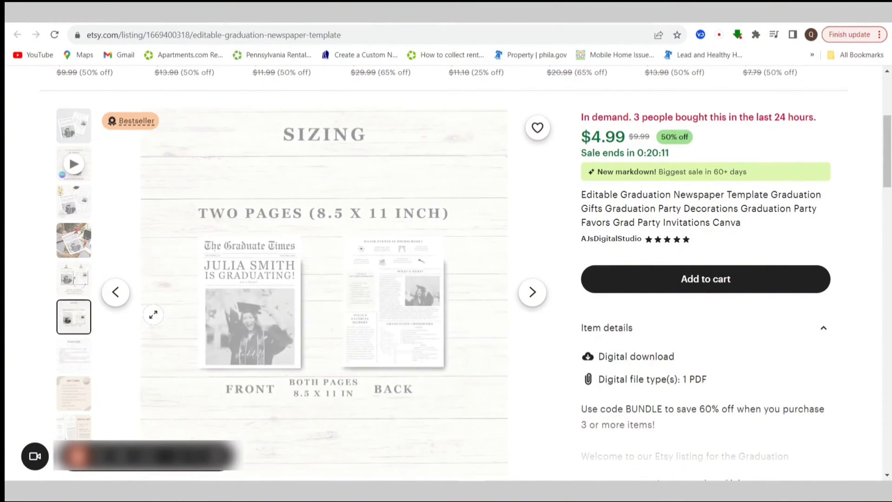
- Read the customer reviews of the graduation newspaper template further down the listing, through to the review photos
scroll(74, 233, down, 3)
scroll(291, 294, down, 5)
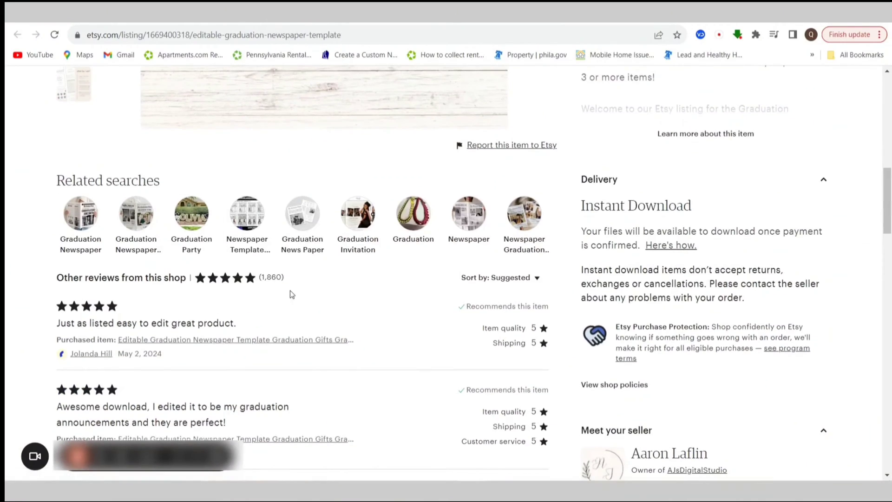
scroll(255, 312, down, 3)
scroll(255, 315, up, 3)
scroll(235, 258, up, 2)
scroll(278, 309, down, 4)
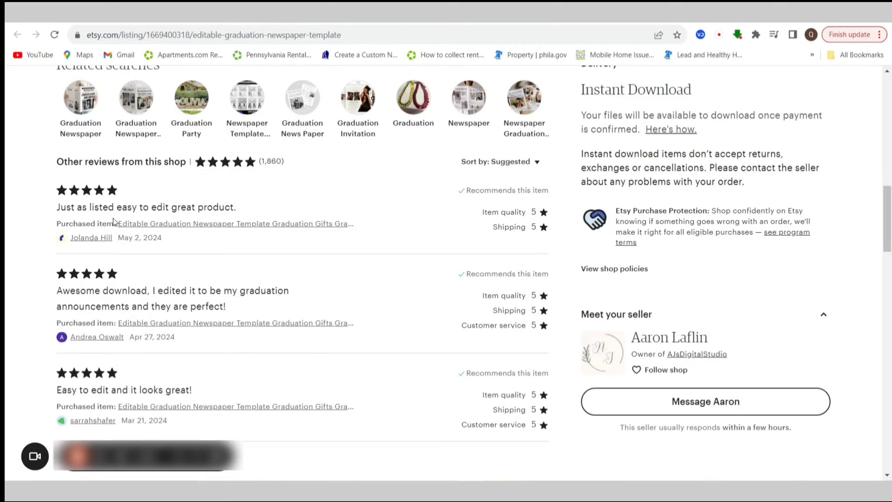
scroll(250, 288, down, 5)
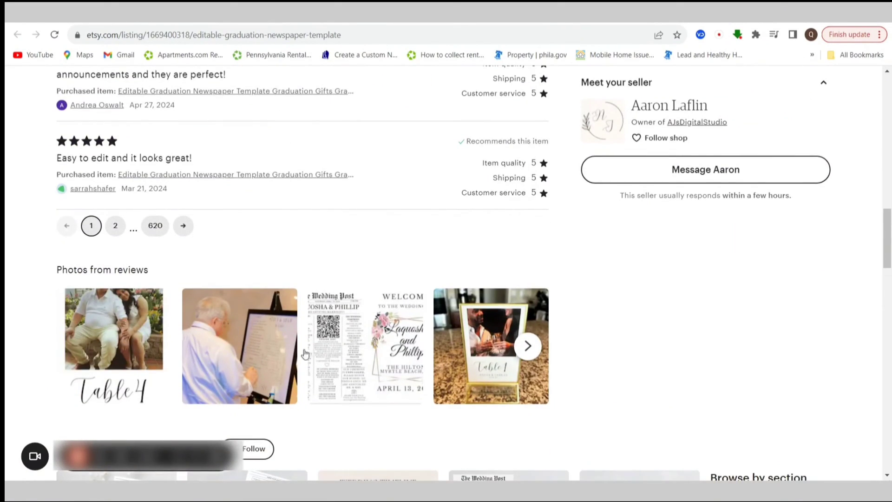
- Browse the photos from reviews, enlarging the wedding newspaper invitation photo to read its review and closing it
click(521, 354)
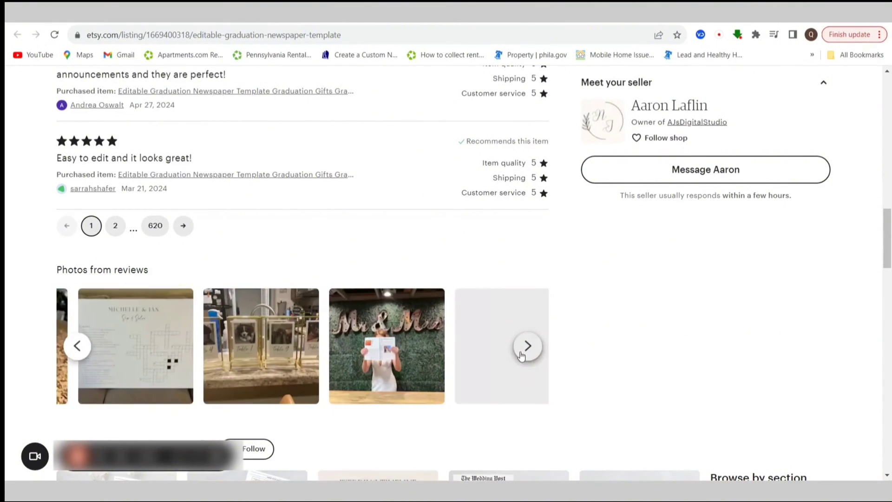
click(521, 355)
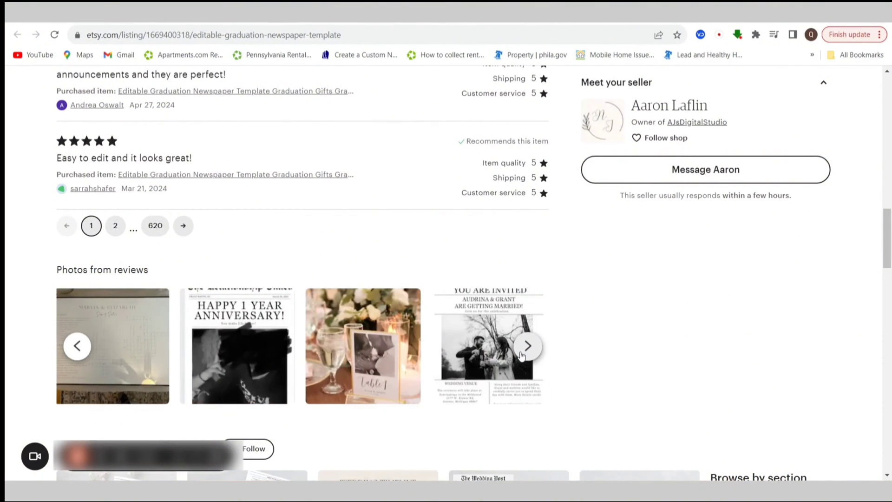
click(482, 359)
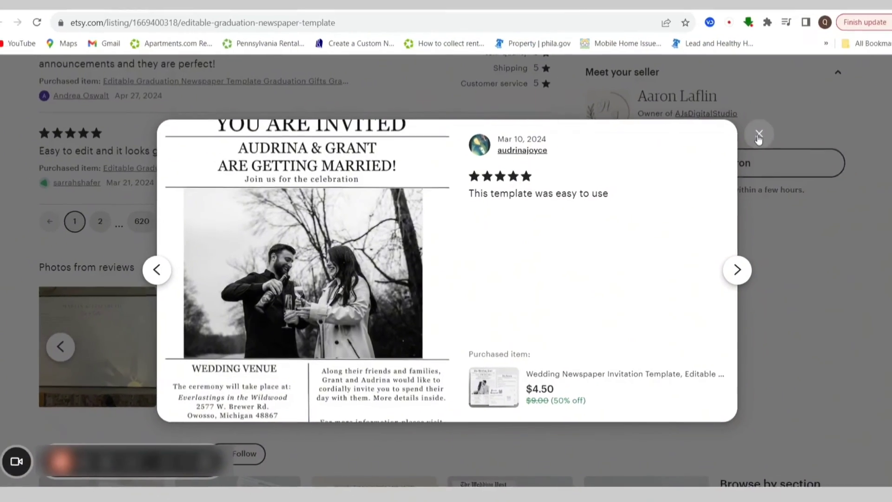
click(865, 72)
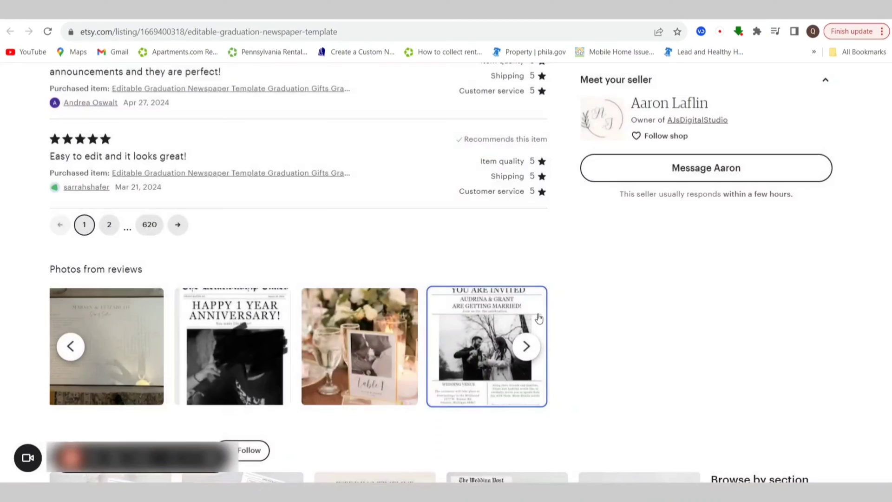
click(528, 348)
- Return to the listing title and highlight its opening words, "Editable Graduation Newspaper", to study the keywords
scroll(528, 348, up, 10)
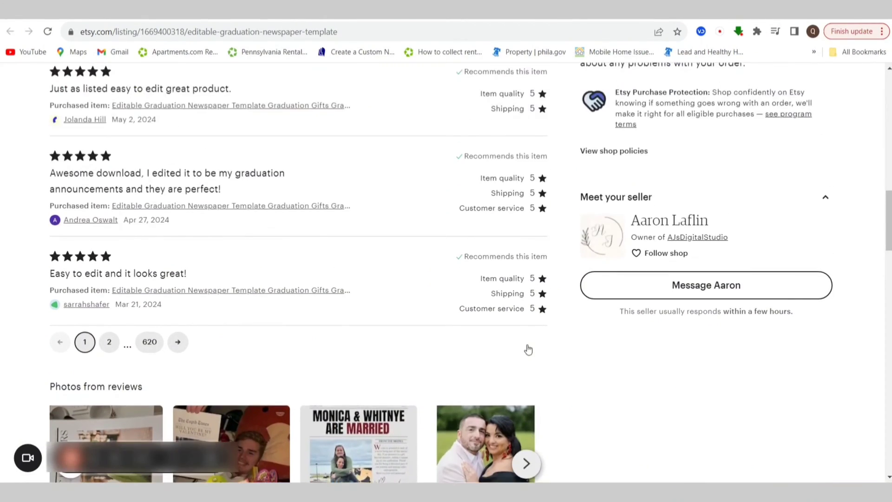
scroll(529, 350, up, 4)
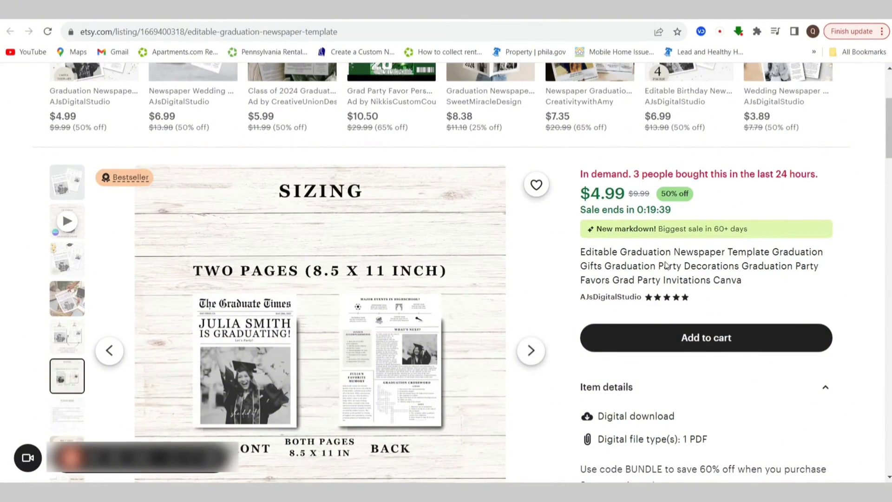
drag(581, 257, 725, 256)
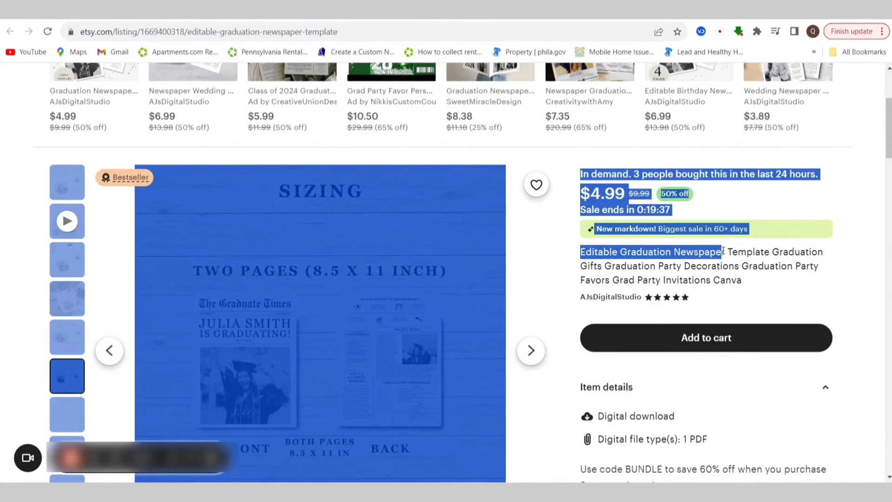
click(745, 265)
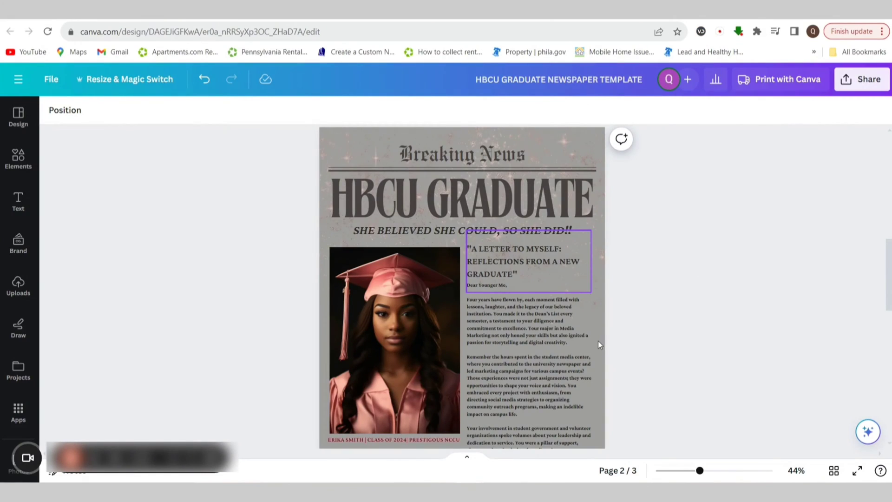
- Examine the HBCU graduate newspaper on page 2 in Canva at 59% zoom, covering its headline, photo, letter and RSVP code
click(599, 343)
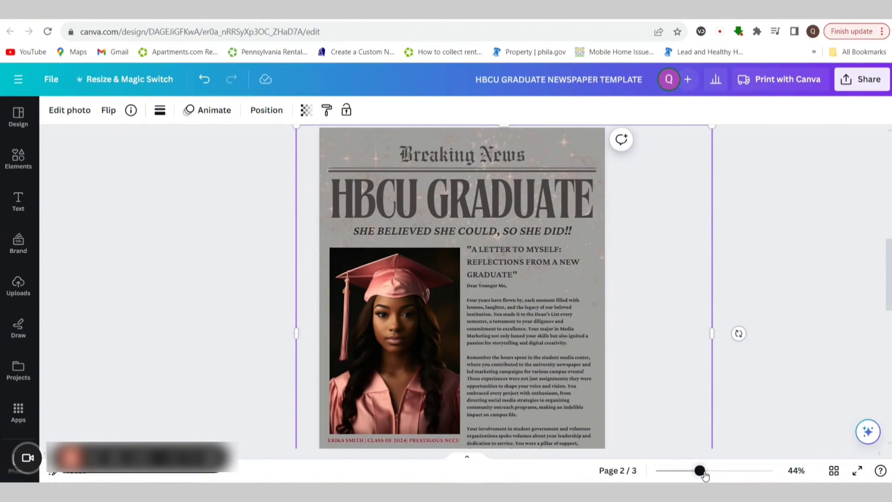
drag(699, 472, 708, 470)
scroll(618, 370, up, 3)
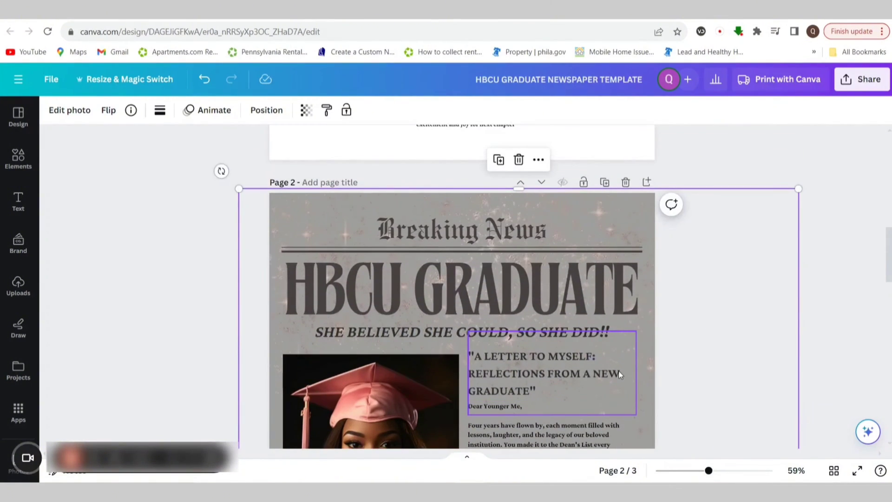
click(759, 171)
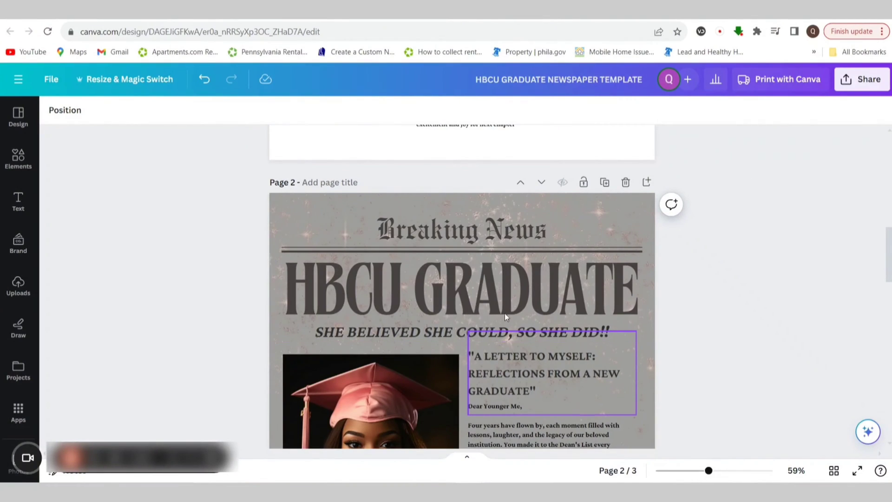
scroll(563, 356, down, 1)
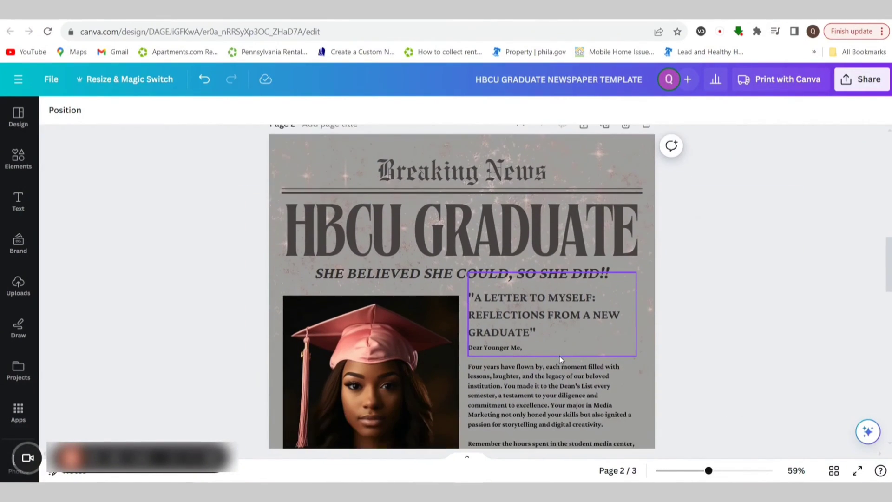
scroll(599, 361, down, 2)
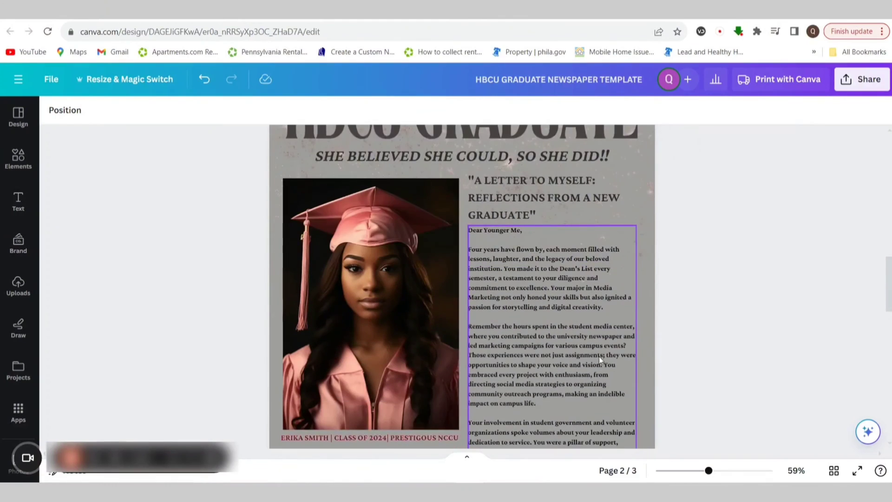
scroll(575, 325, down, 3)
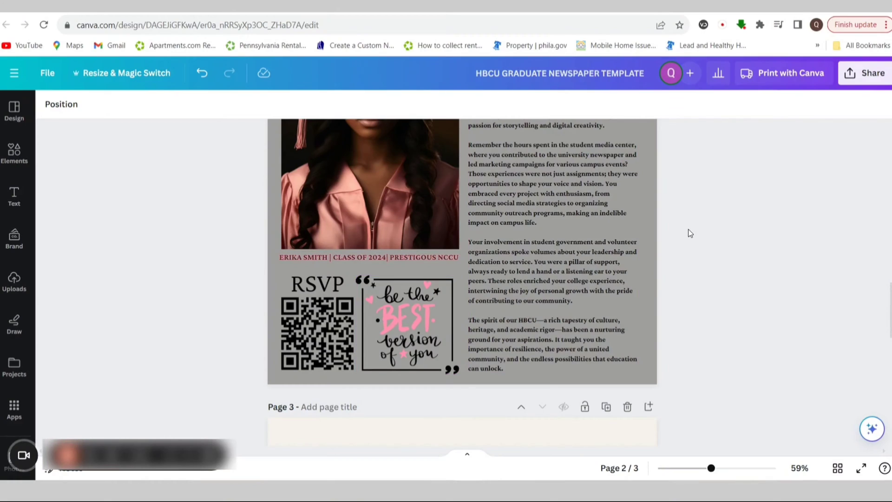
- Review the template brand board on page 1, covering its fonts, colour swatches, graphics and ChatGPT prompt
scroll(680, 328, up, 10)
scroll(679, 326, up, 6)
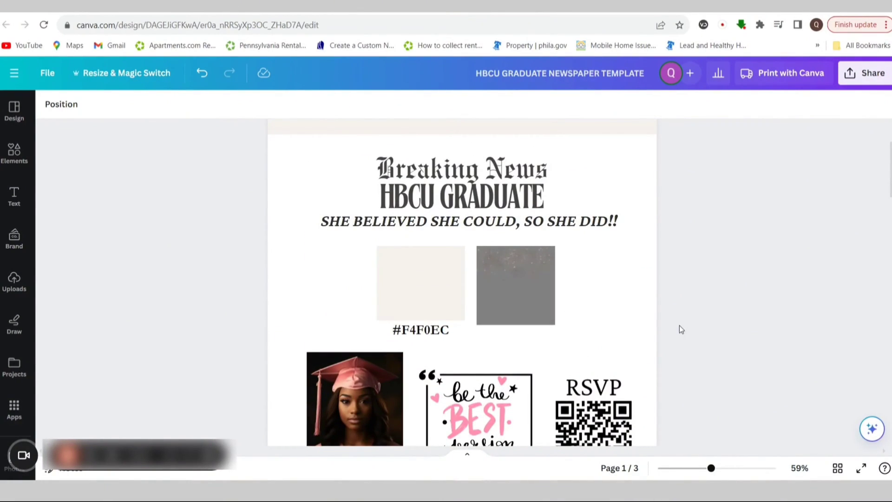
scroll(589, 290, up, 2)
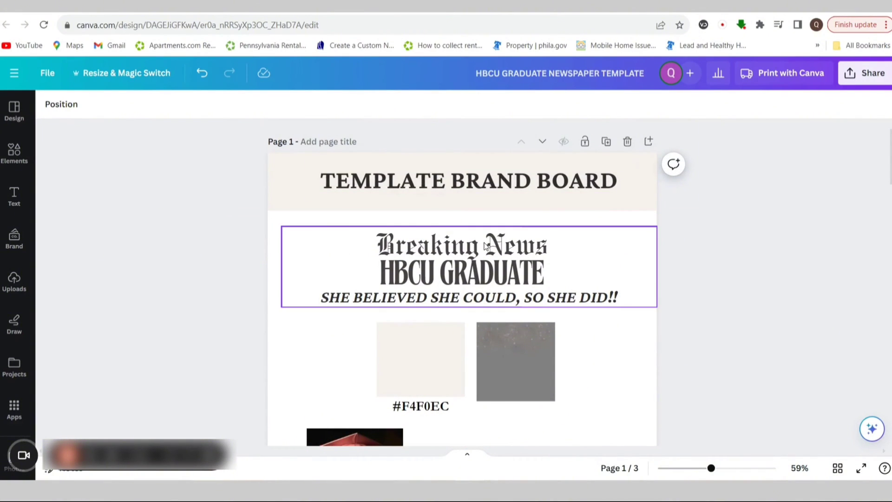
scroll(537, 304, down, 1)
scroll(538, 305, down, 1)
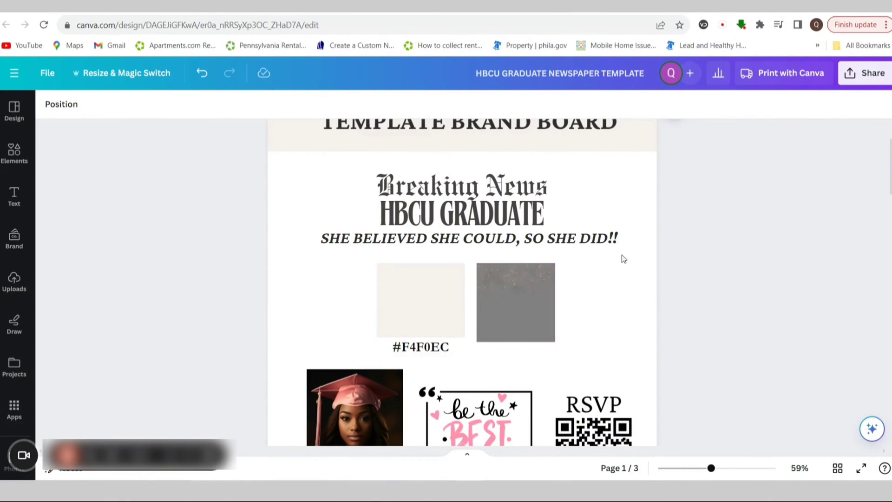
scroll(622, 281, down, 2)
scroll(622, 285, down, 3)
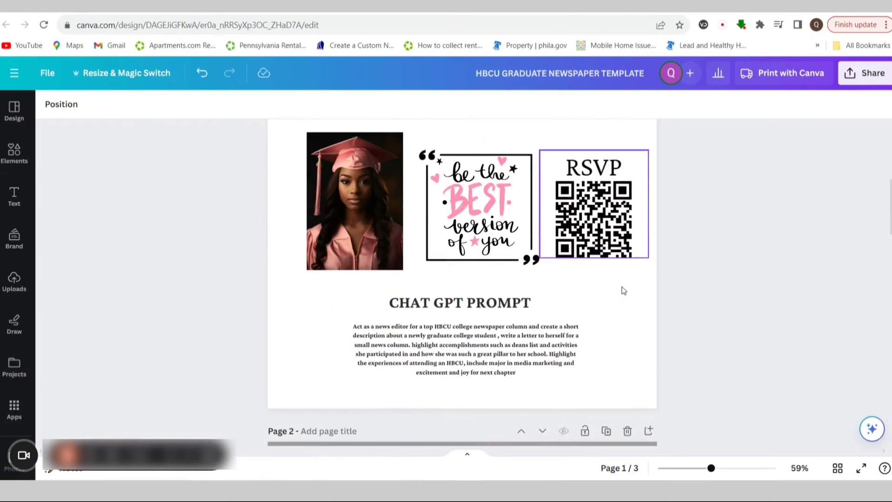
scroll(622, 286, up, 5)
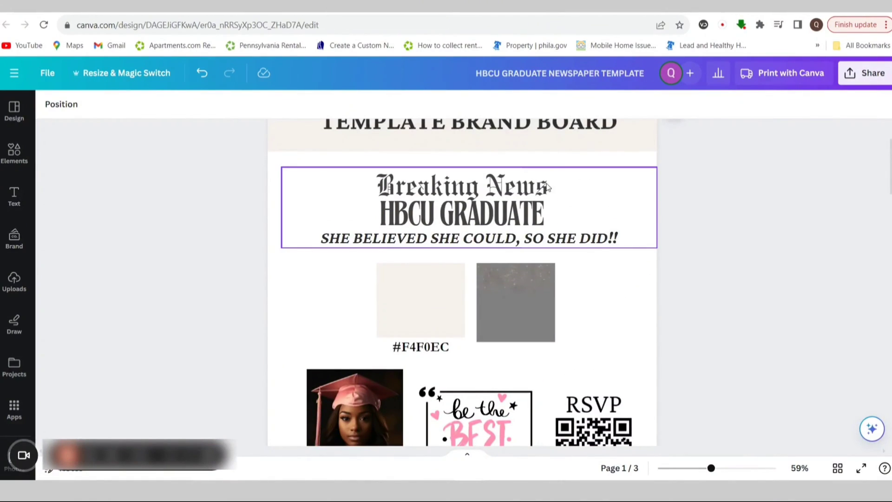
scroll(646, 239, up, 2)
scroll(736, 332, down, 5)
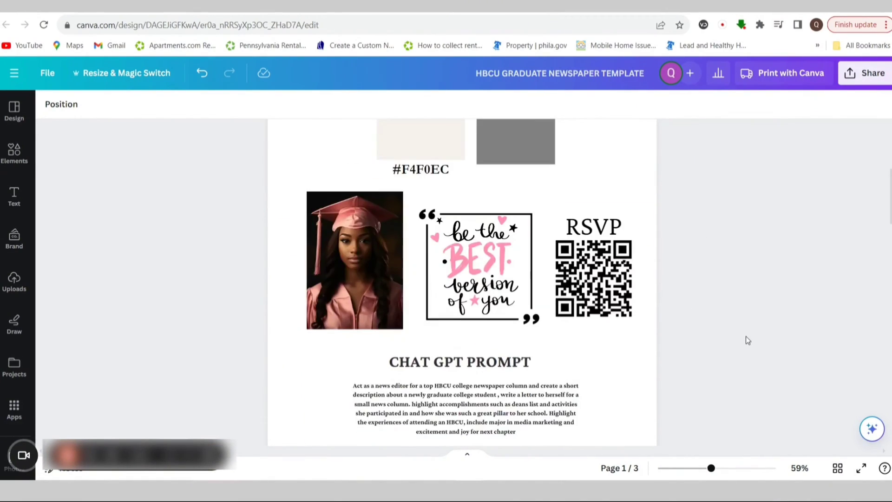
scroll(746, 336, up, 5)
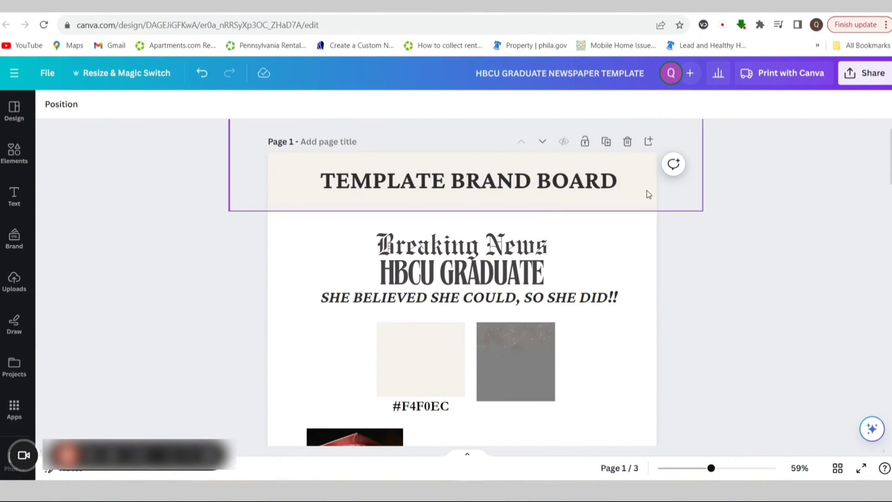
- Add a blank page directly after the template brand board page
click(647, 144)
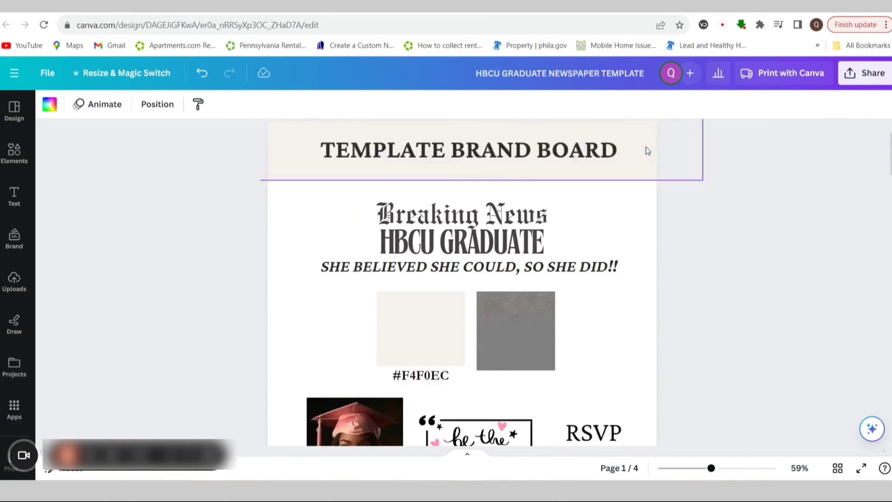
scroll(492, 325, down, 1)
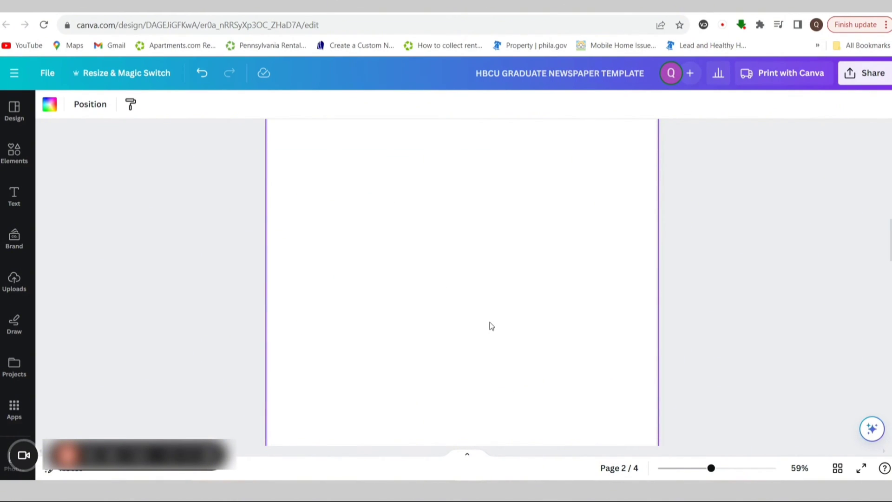
scroll(490, 330, up, 4)
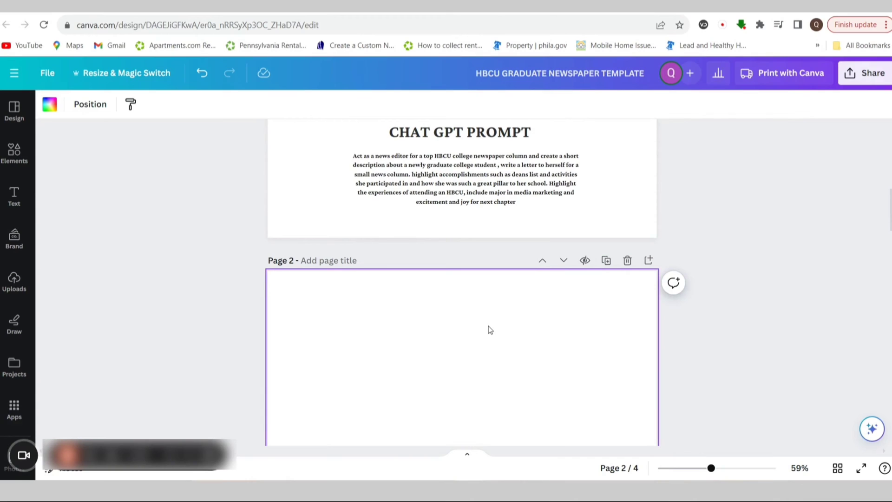
- Ungroup the brand board's two colour swatches and the #F4F0EC label
scroll(490, 330, up, 9)
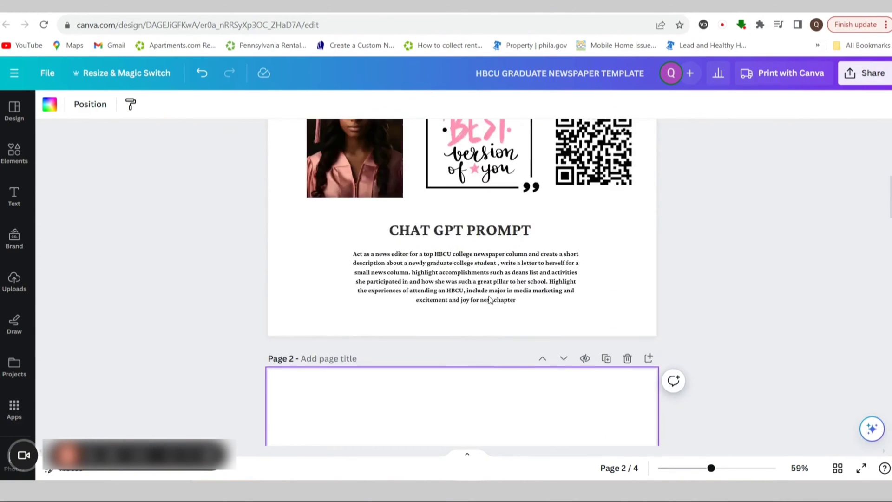
click(408, 166)
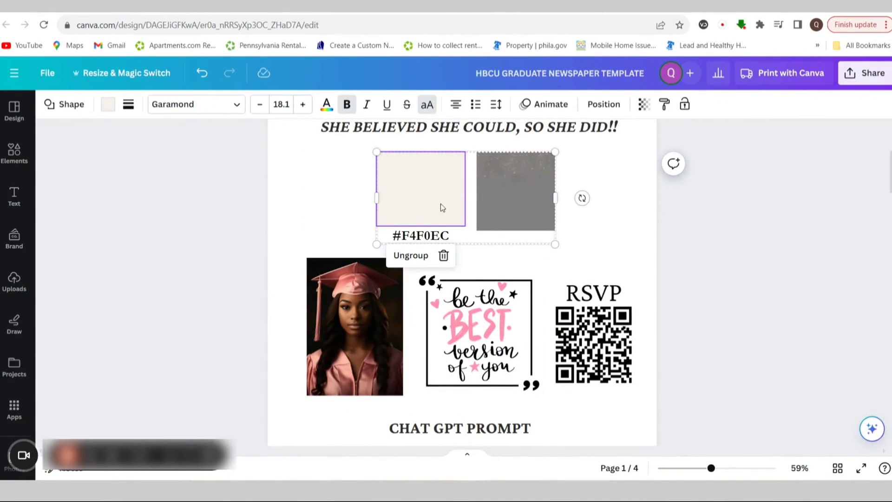
click(411, 255)
click(545, 213)
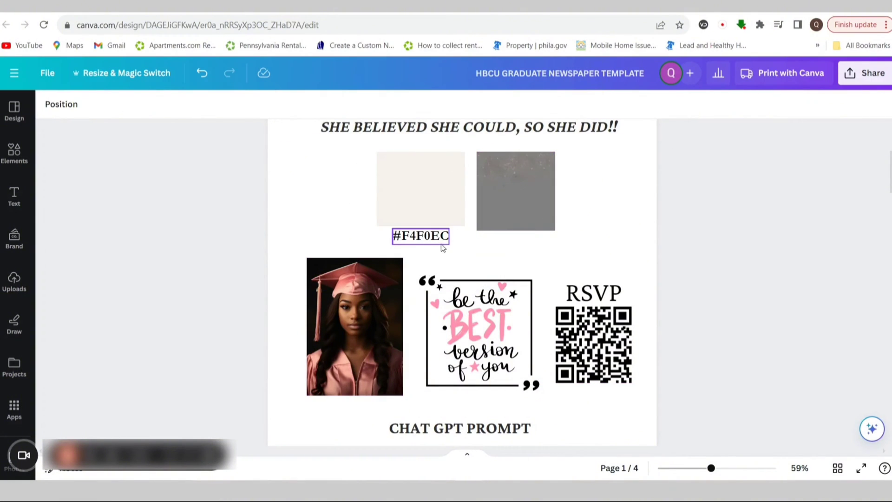
- Copy the style of the cream #F4F0EC swatch on the brand board
click(394, 186)
right_click(395, 186)
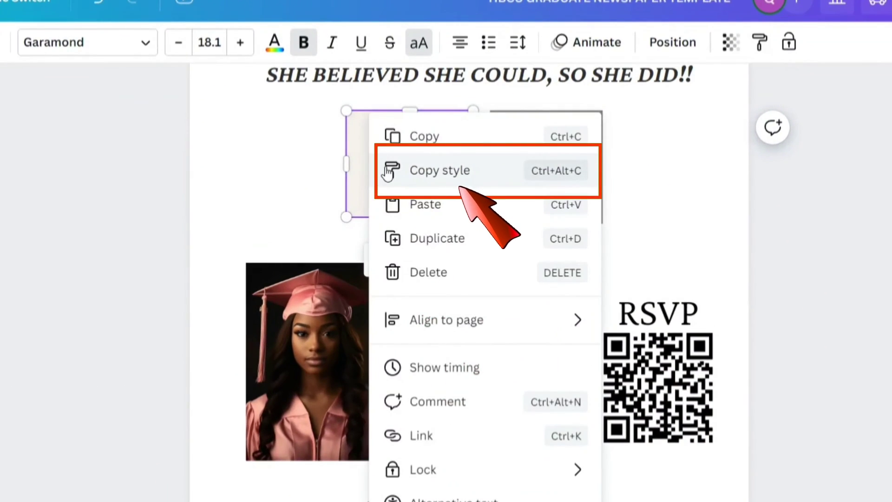
click(426, 185)
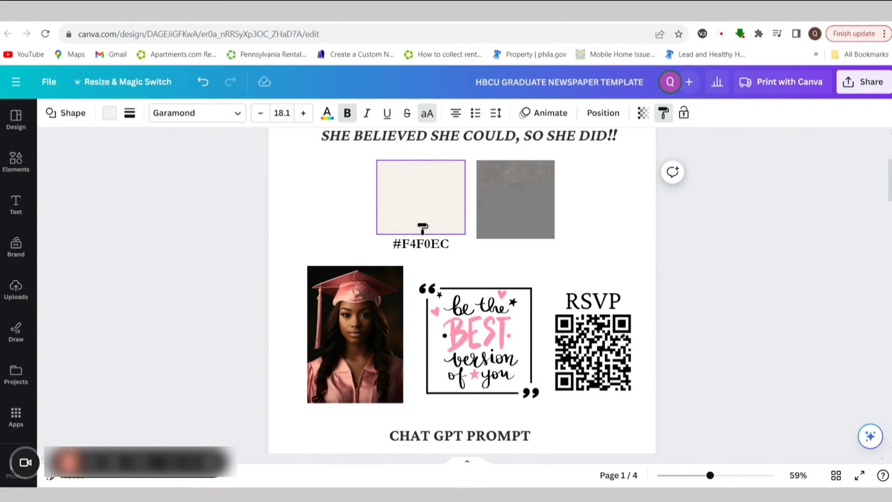
- Apply the copied cream swatch style to the blank page 2 background and check the page's background colour
scroll(422, 227, down, 6)
click(400, 316)
scroll(561, 322, down, 3)
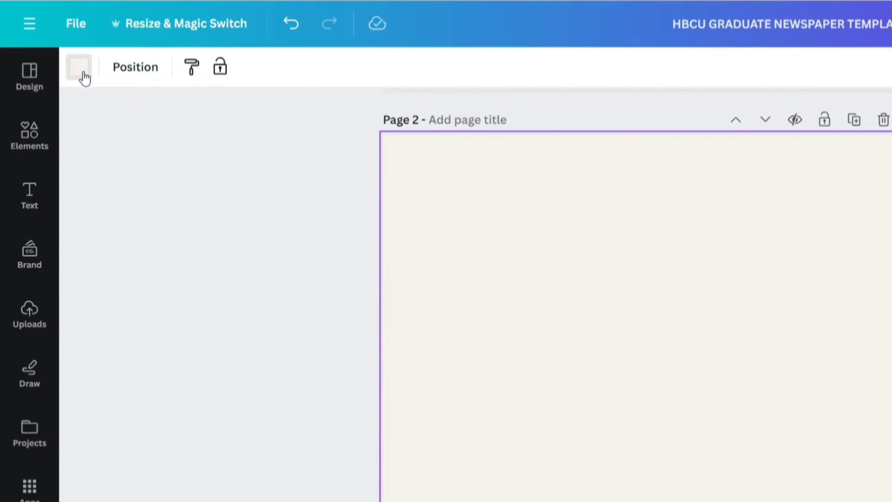
click(52, 115)
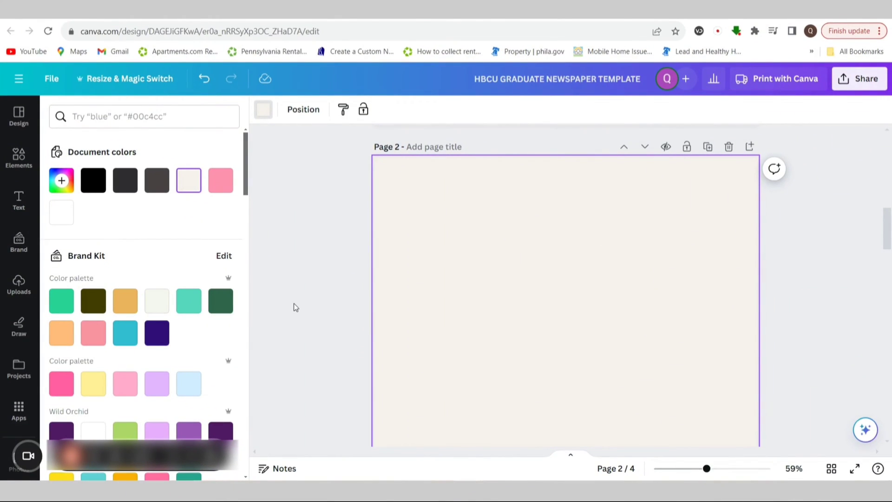
click(293, 303)
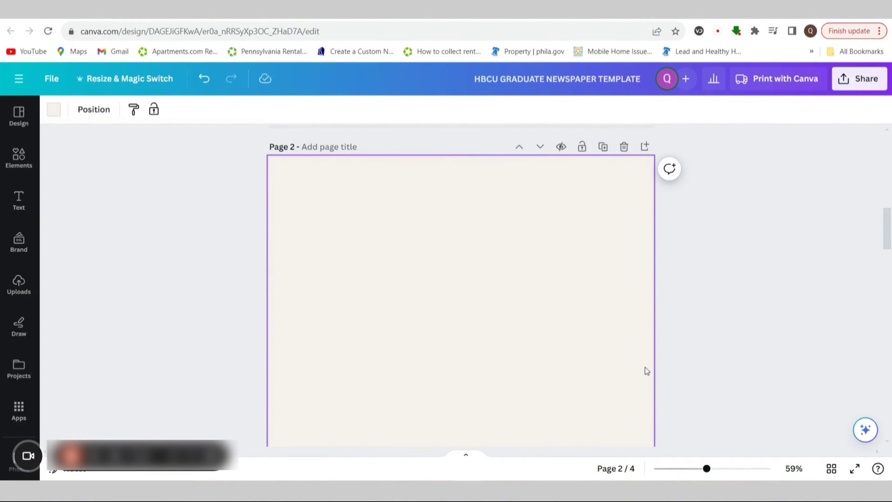
- Select the grey textured swatch on the brand board, then switch to Creative Fabrica and search for "rosegold background"
scroll(645, 370, up, 10)
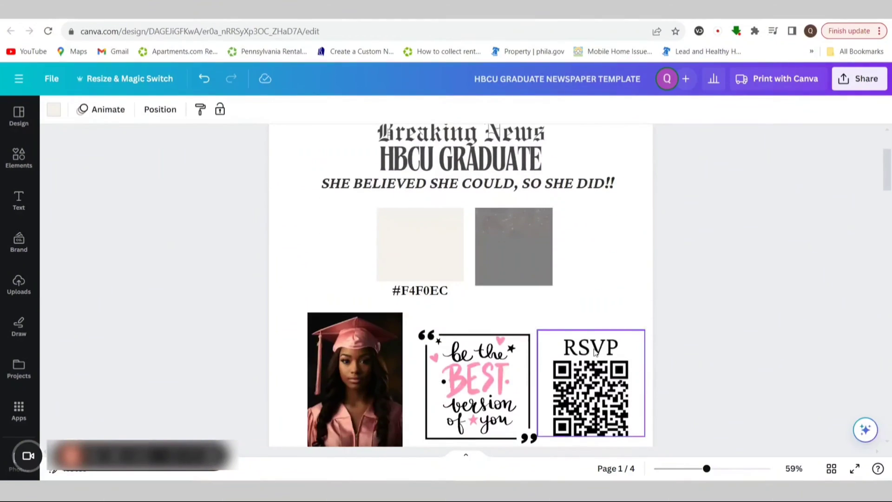
click(528, 278)
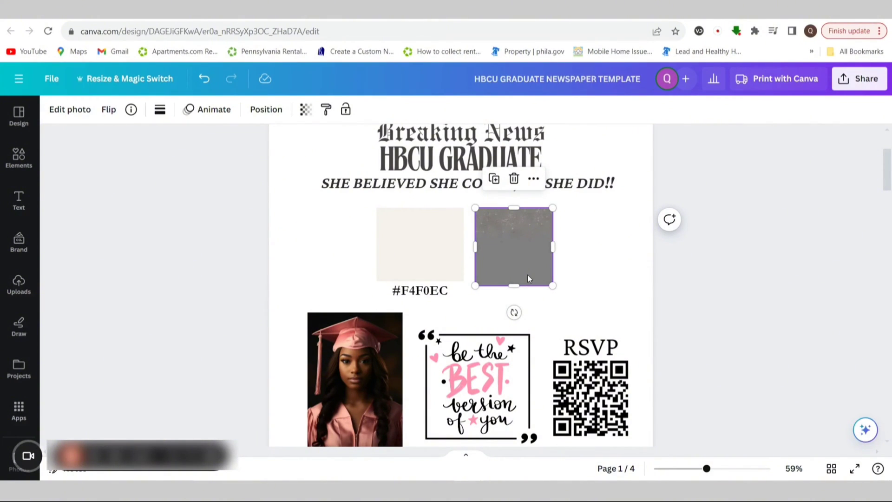
click(586, 18)
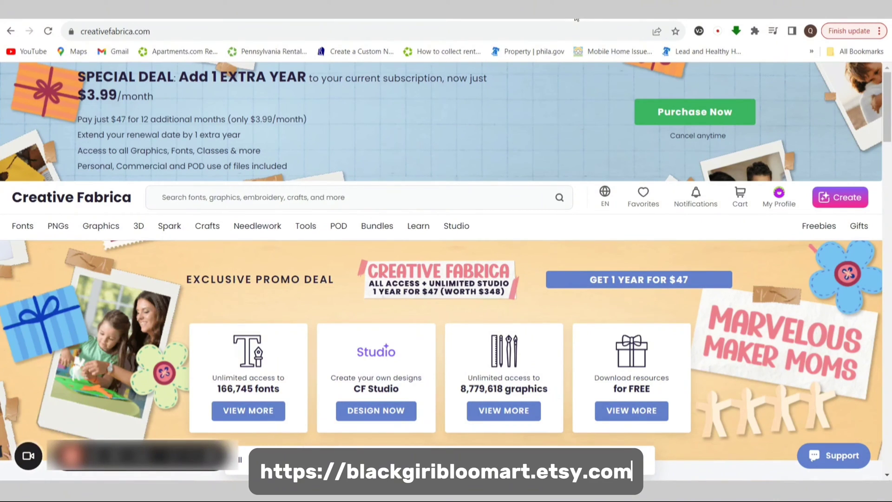
click(296, 195)
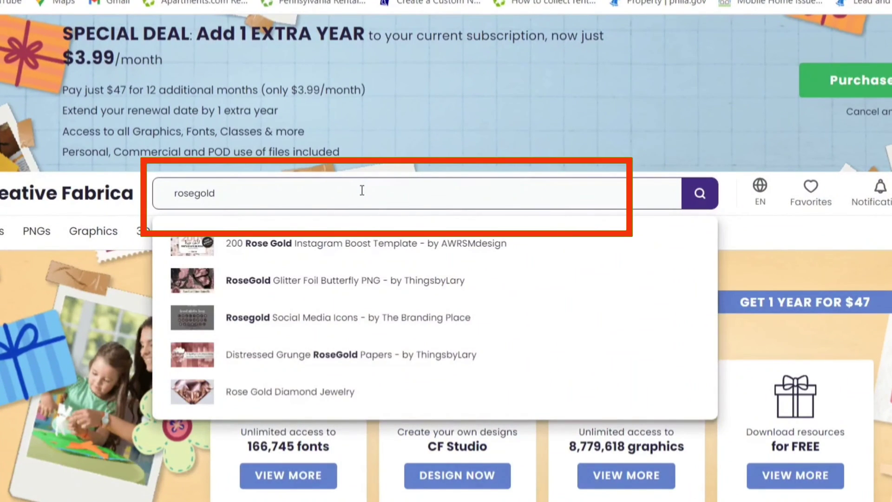
text(rosegold background)
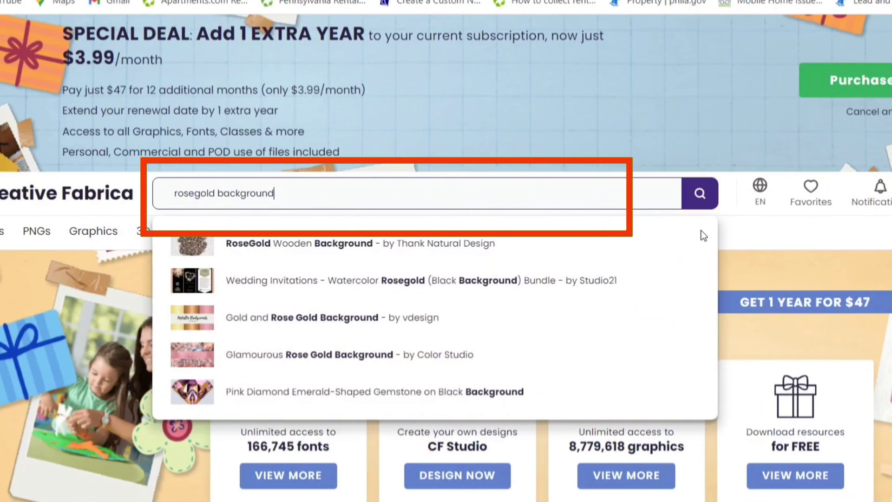
click(700, 195)
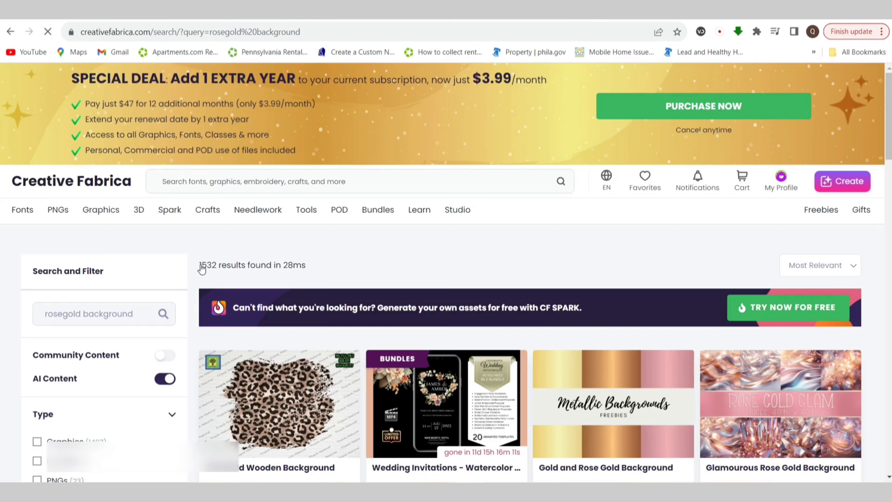
- Browse several pages of the rosegold background results, comparing the digital paper packs with the grey textured swatch
scroll(620, 356, down, 5)
scroll(585, 354, down, 12)
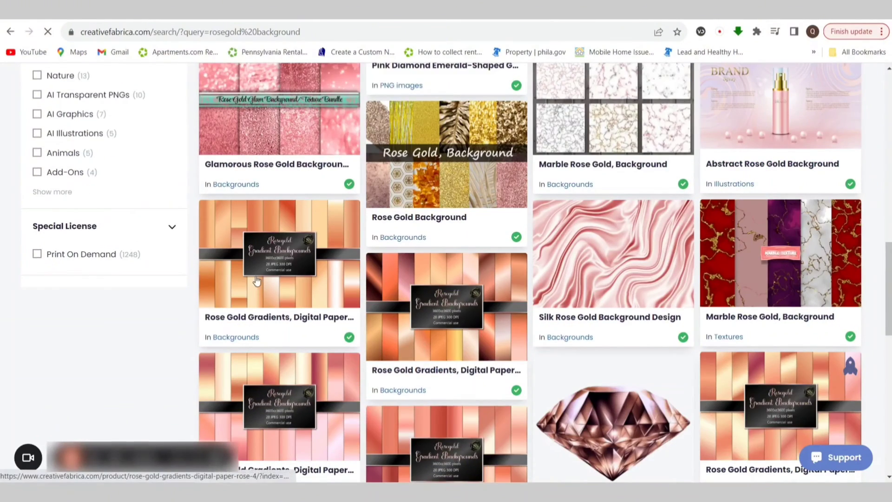
scroll(458, 316, down, 5)
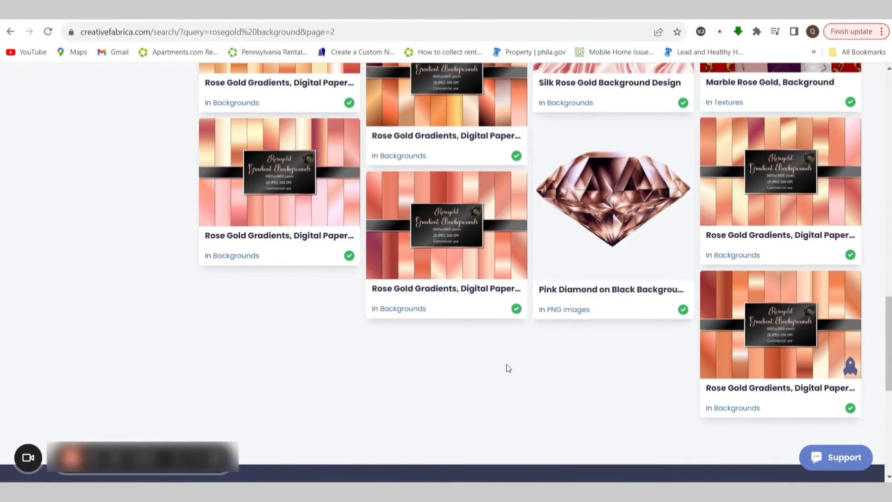
scroll(507, 369, down, 3)
scroll(507, 367, down, 5)
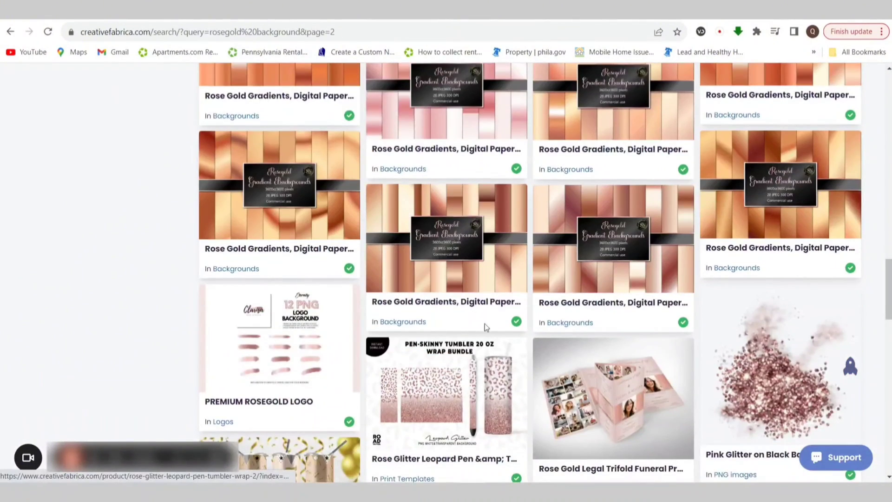
scroll(623, 339, down, 4)
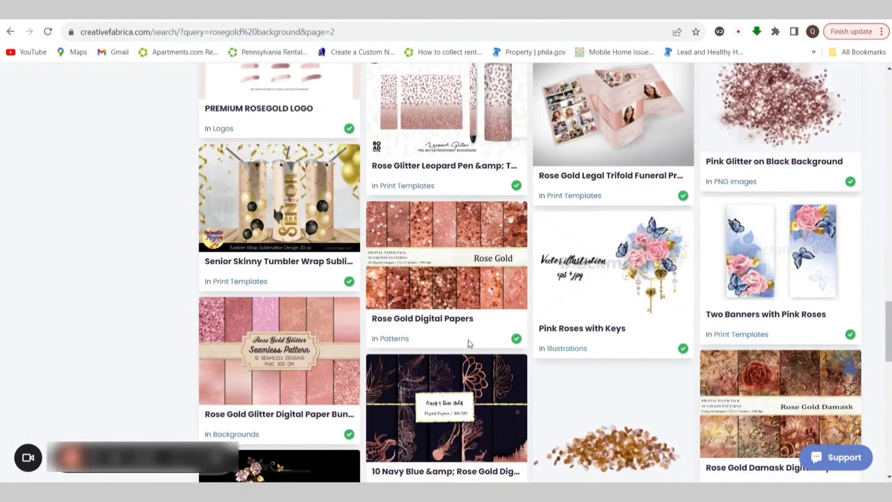
scroll(469, 344, down, 6)
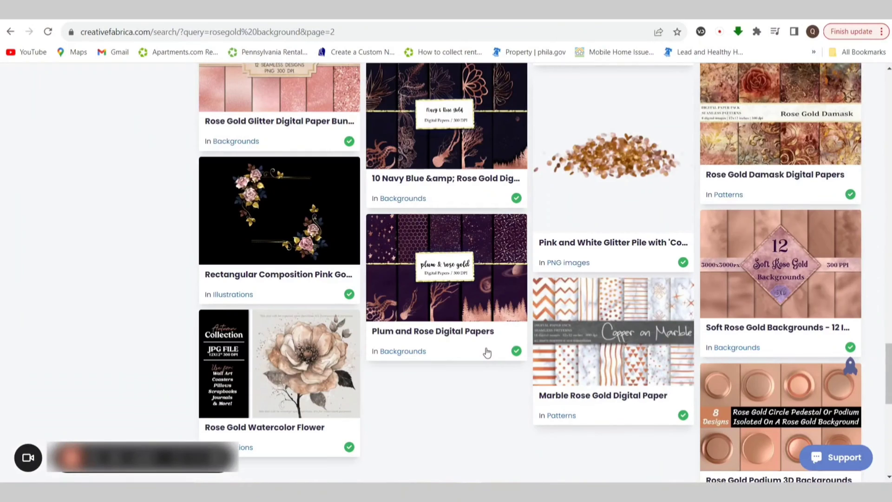
scroll(487, 352, down, 1)
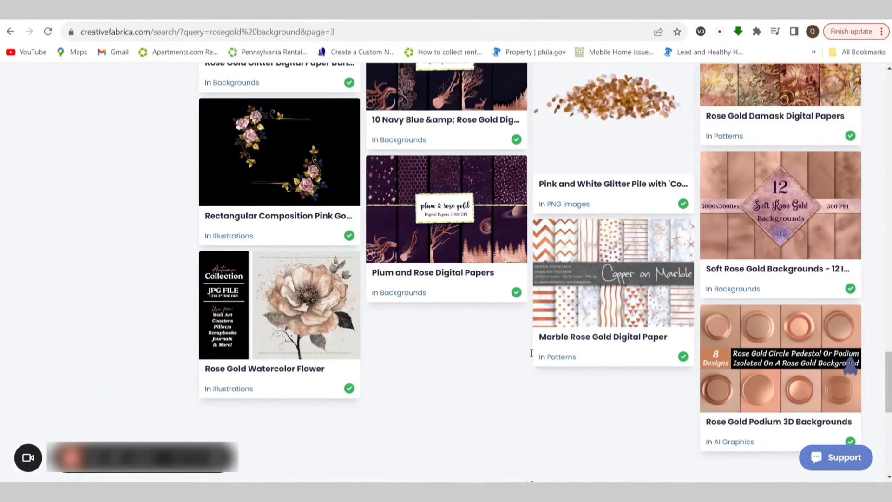
scroll(525, 353, down, 2)
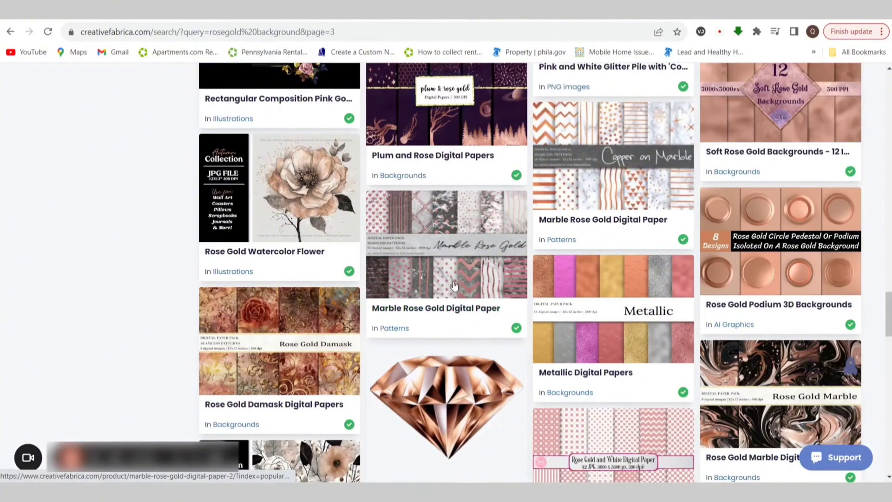
scroll(419, 312, down, 4)
scroll(418, 312, down, 6)
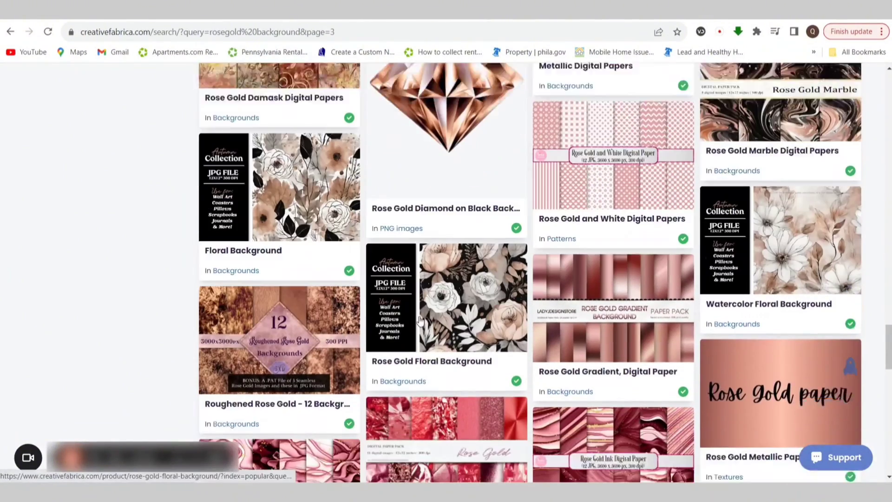
scroll(476, 337, down, 5)
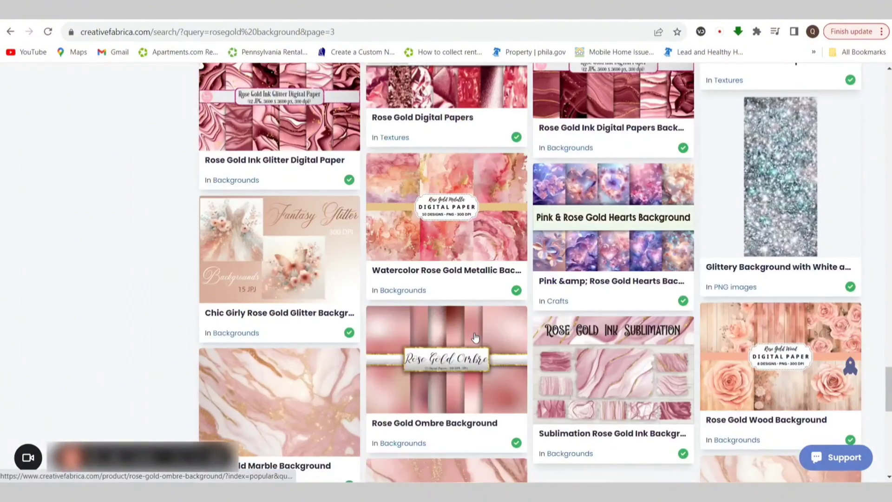
scroll(475, 338, up, 6)
scroll(475, 338, up, 10)
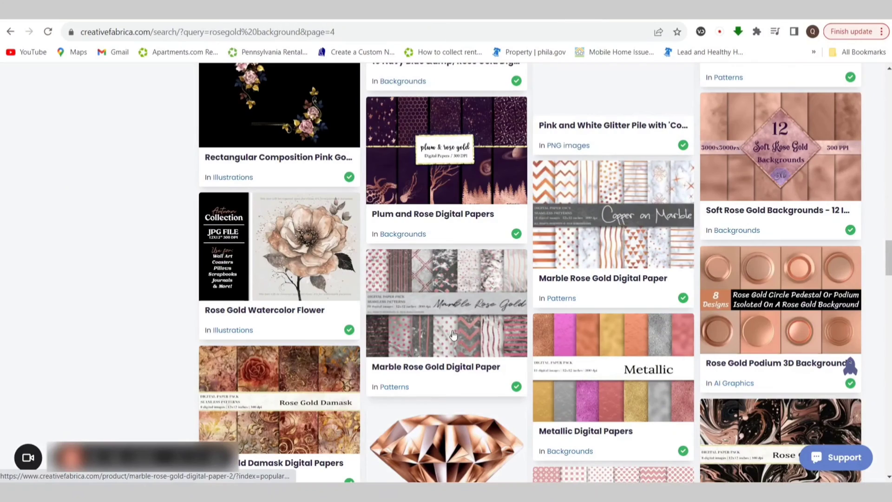
scroll(453, 334, down, 15)
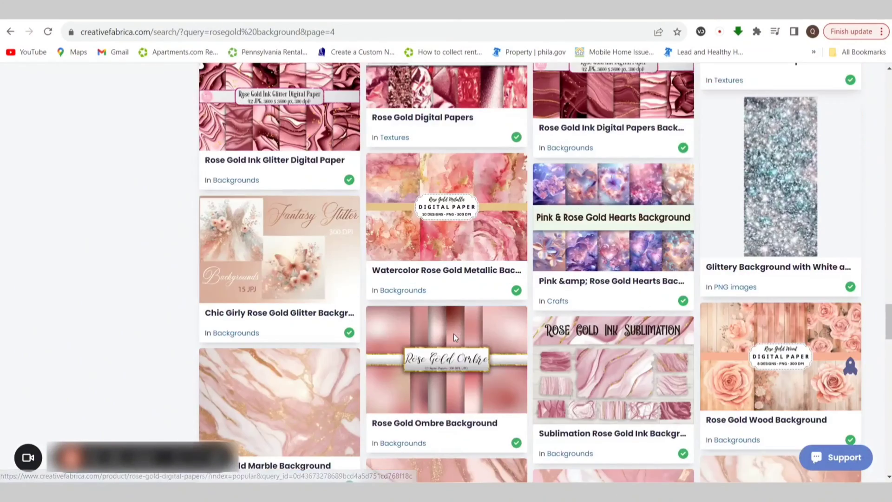
scroll(454, 333, down, 10)
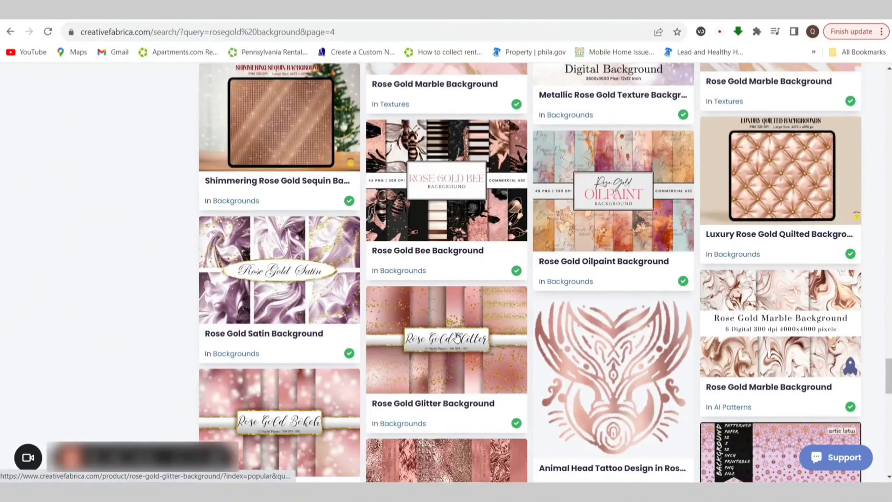
scroll(457, 335, down, 12)
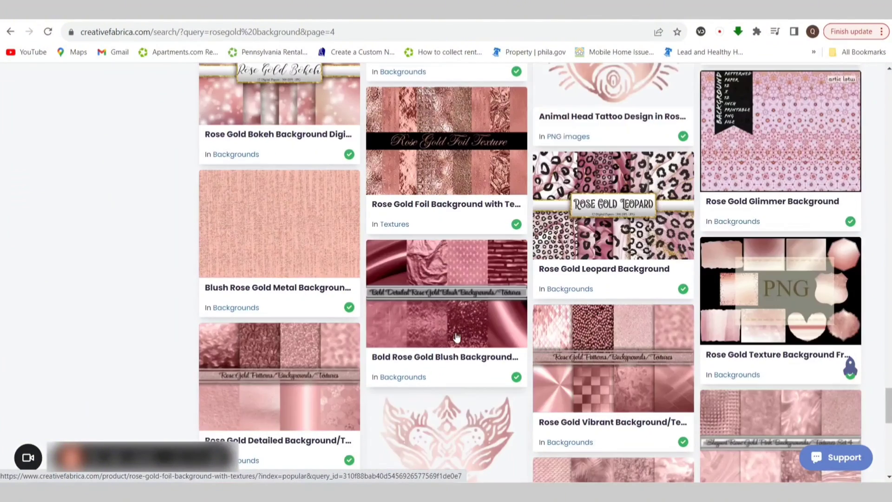
scroll(458, 337, down, 1)
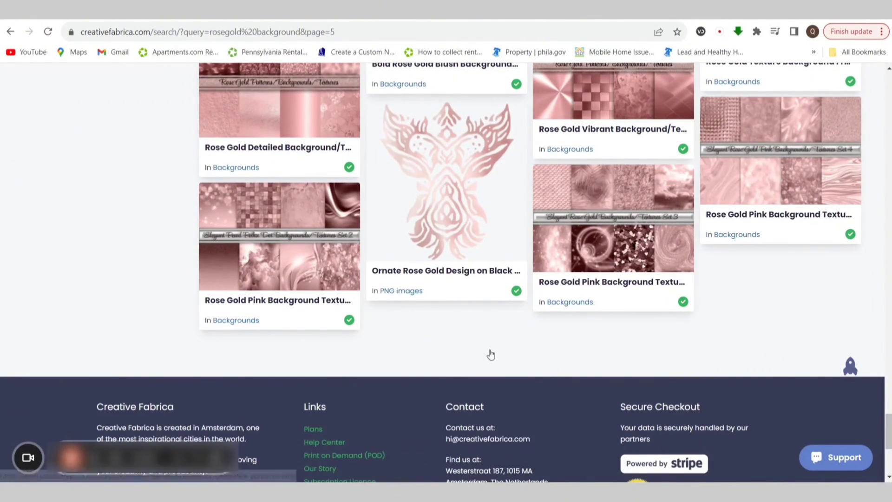
scroll(491, 358, down, 15)
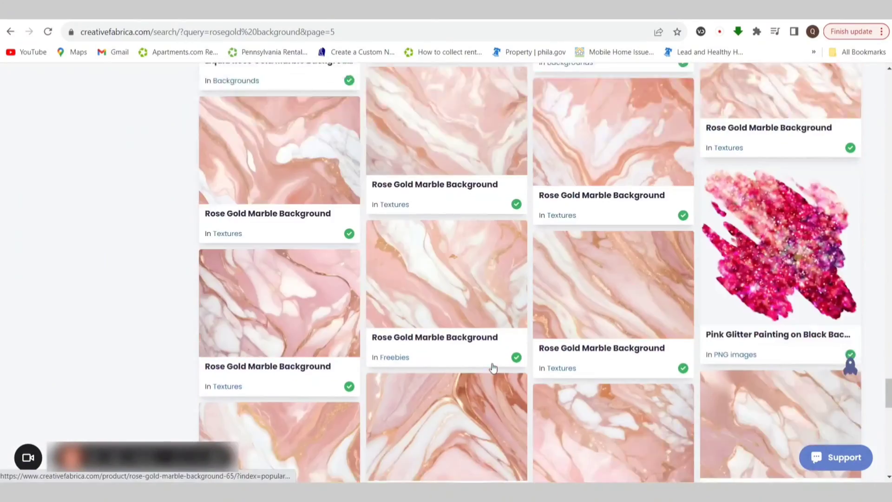
scroll(493, 367, up, 20)
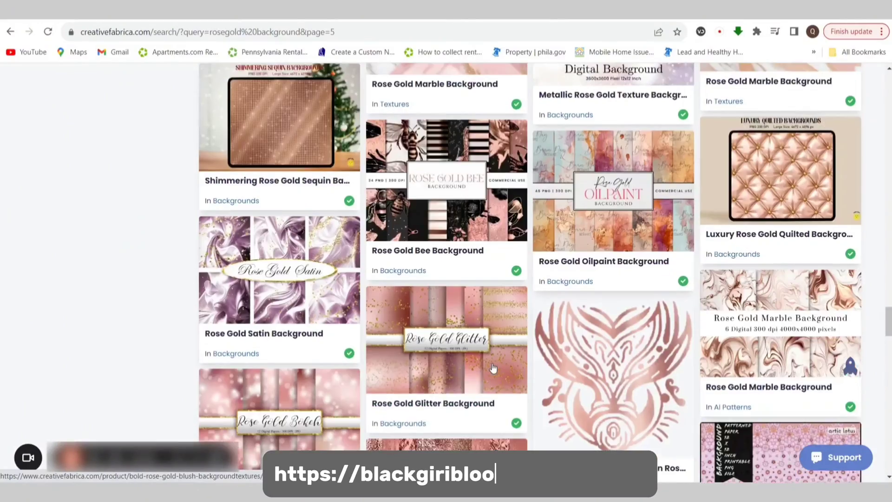
scroll(493, 367, up, 10)
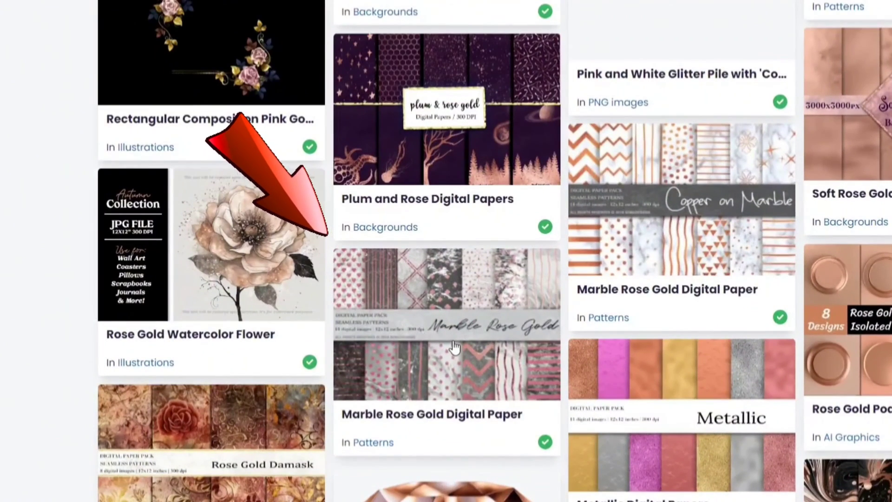
- Open the Marble Rose Gold Digital Paper listing with the grey and pink patterns and download the pack
click(455, 346)
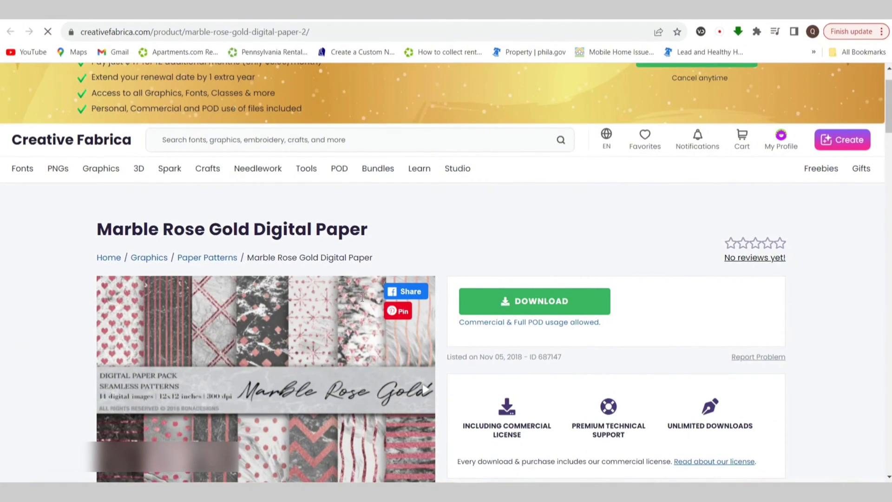
scroll(362, 298, down, 3)
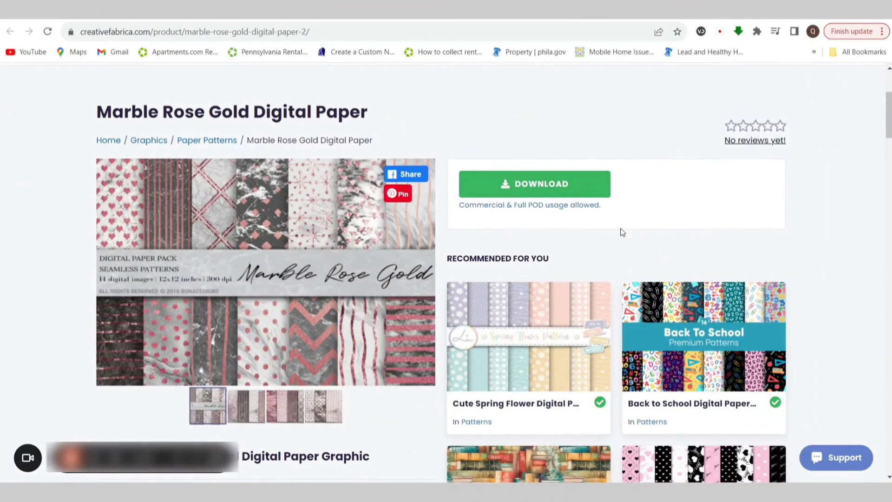
- Review the Marble Rose Gold Digital Paper page, covering its preview images, description, included files, suggested uses and licence details
scroll(604, 243, down, 5)
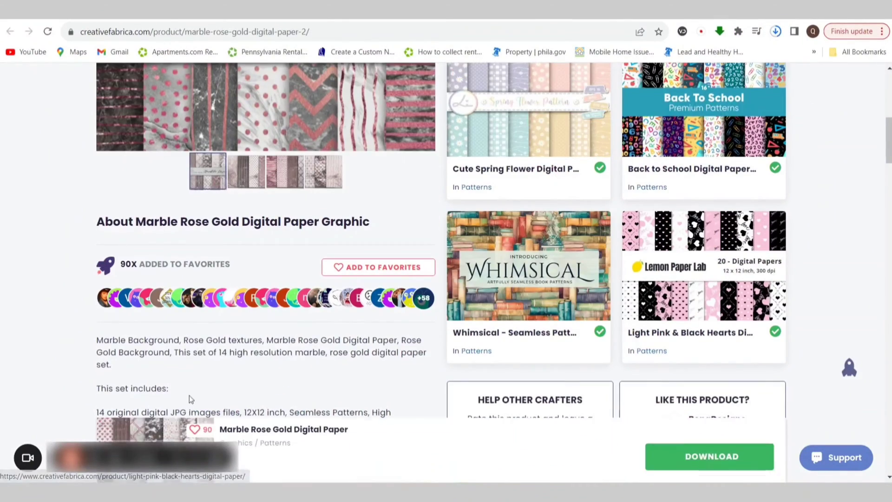
scroll(193, 385, down, 1)
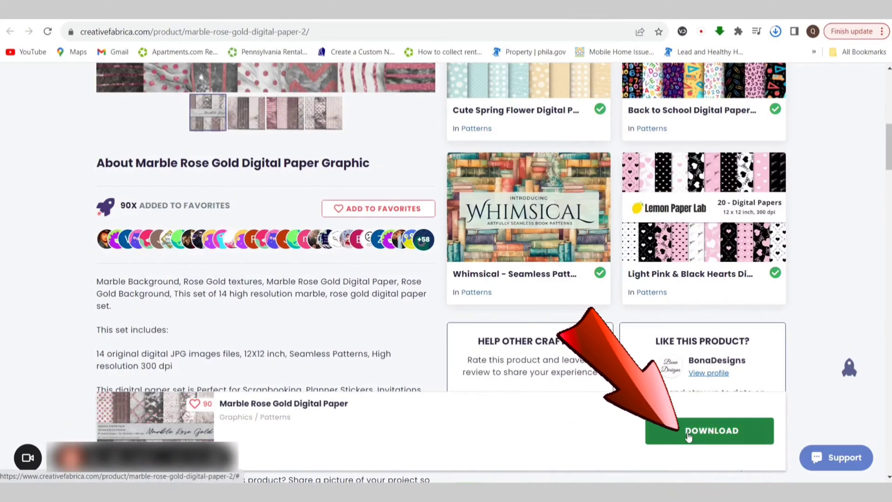
scroll(339, 353, up, 1)
scroll(339, 353, up, 4)
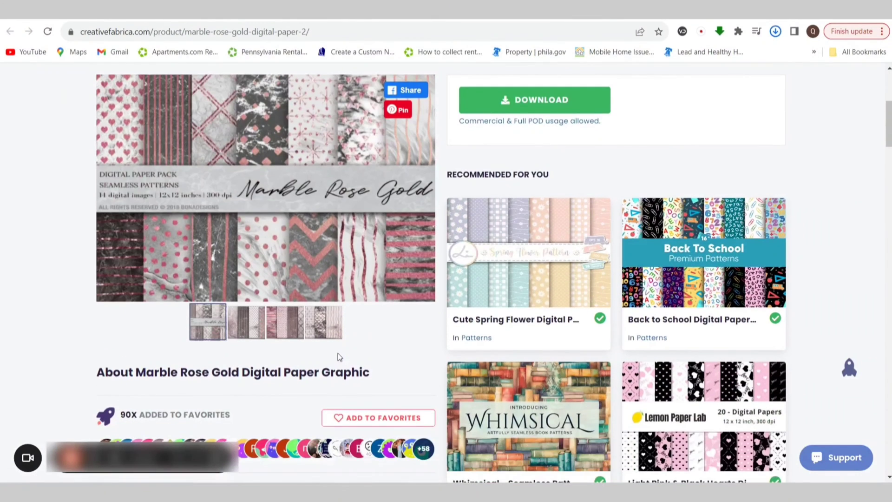
scroll(311, 350, down, 6)
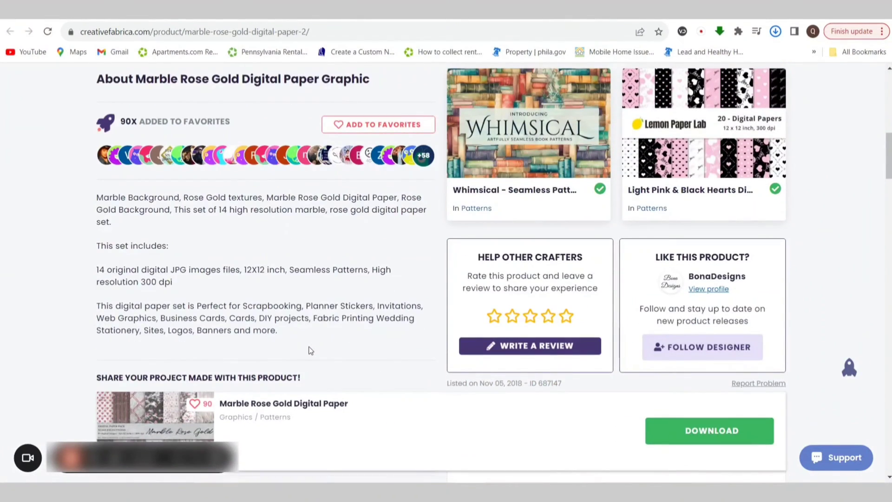
scroll(241, 333, down, 1)
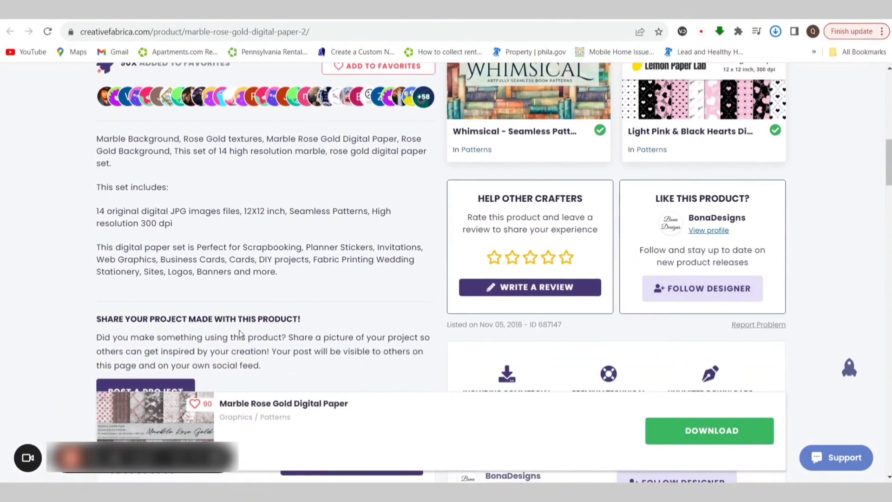
drag(98, 141, 174, 171)
scroll(201, 224, down, 1)
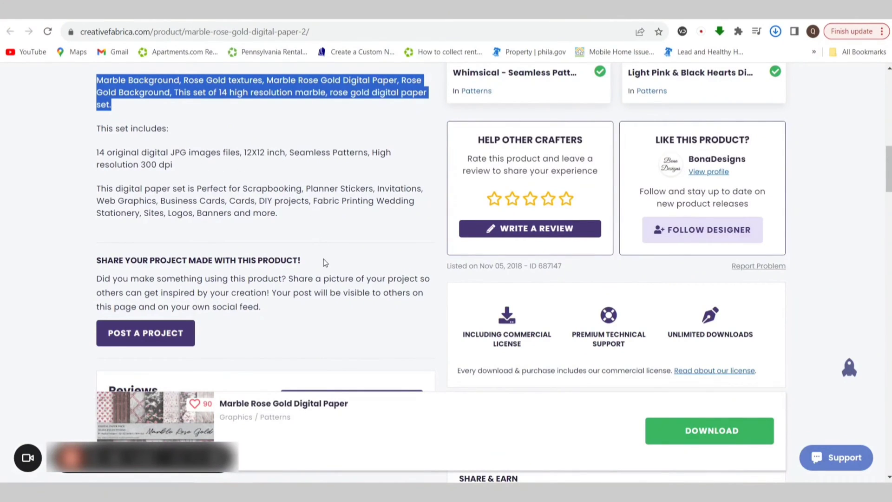
click(336, 264)
scroll(338, 265, down, 2)
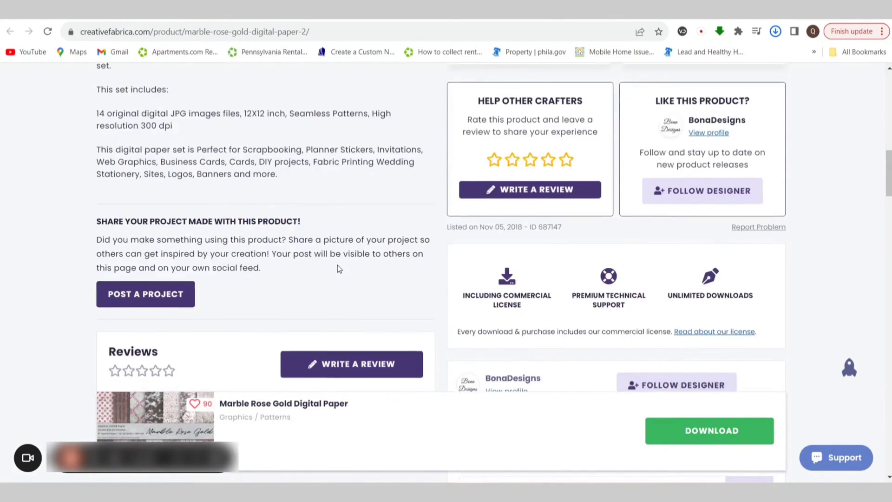
- Open the downloaded Marble-Rose-Gold-Digital-Paper-687147.zip and extract all its files to the matching folder in Downloads
scroll(338, 265, up, 15)
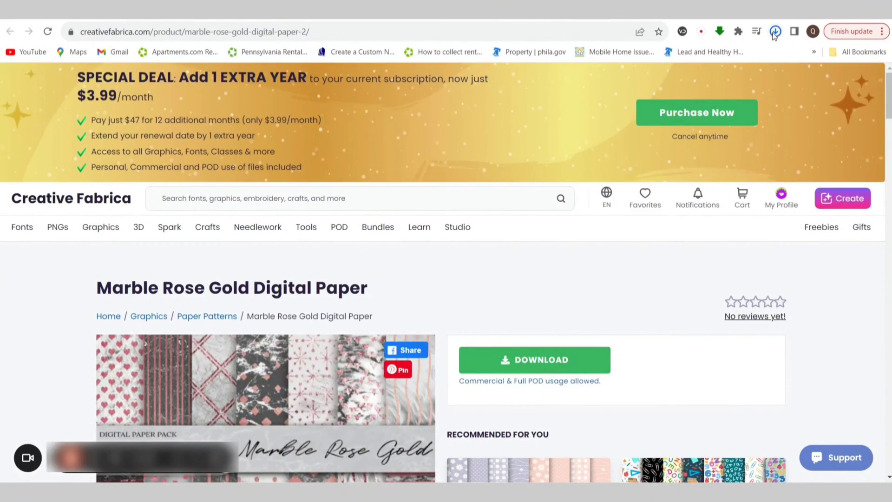
click(775, 31)
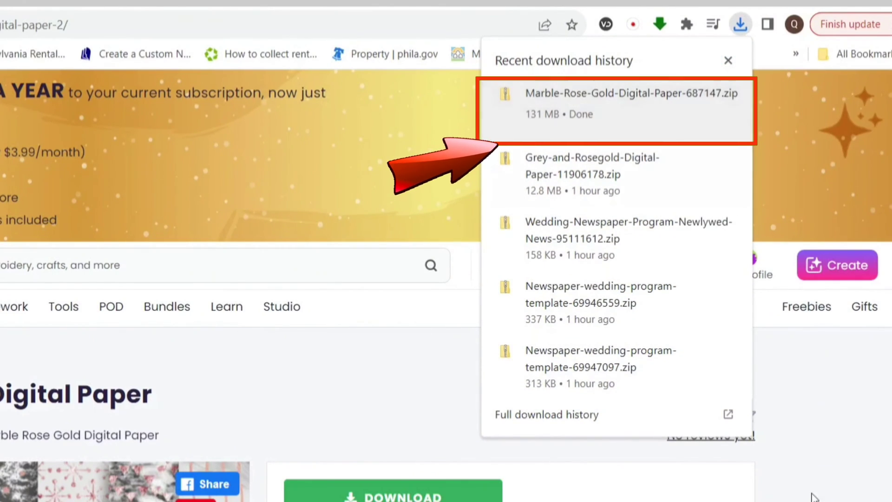
click(628, 103)
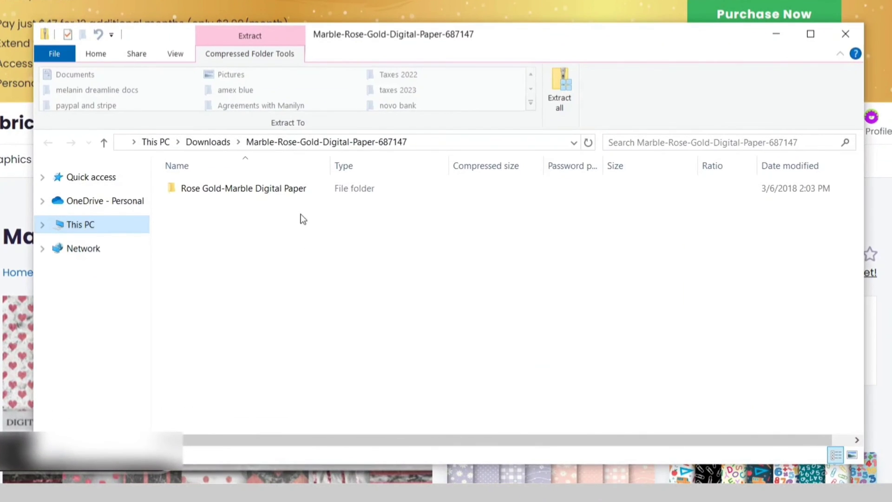
click(289, 191)
double_click(289, 190)
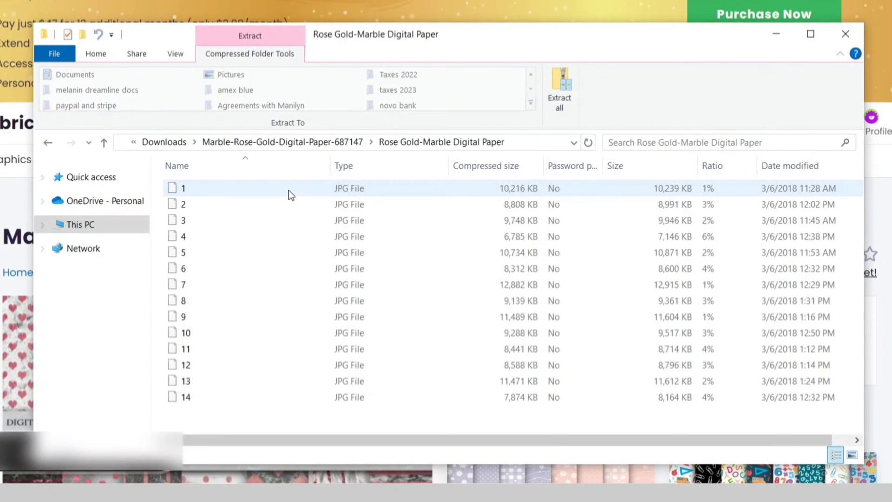
click(563, 106)
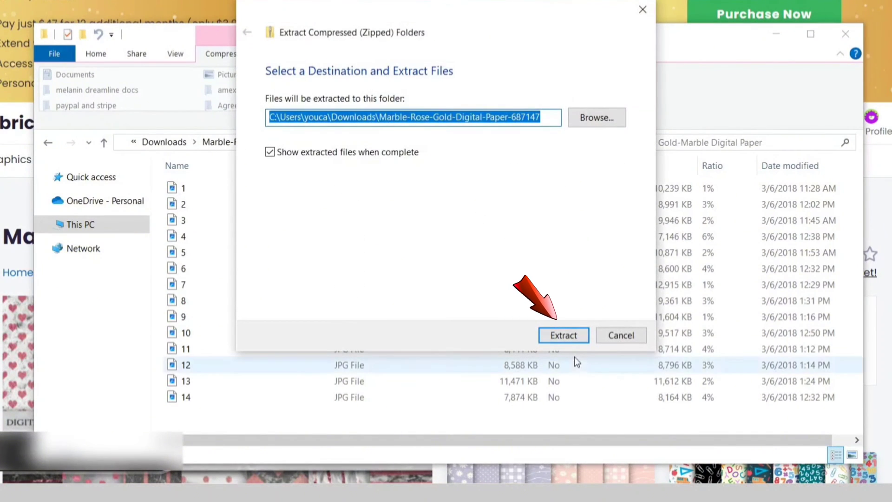
click(568, 342)
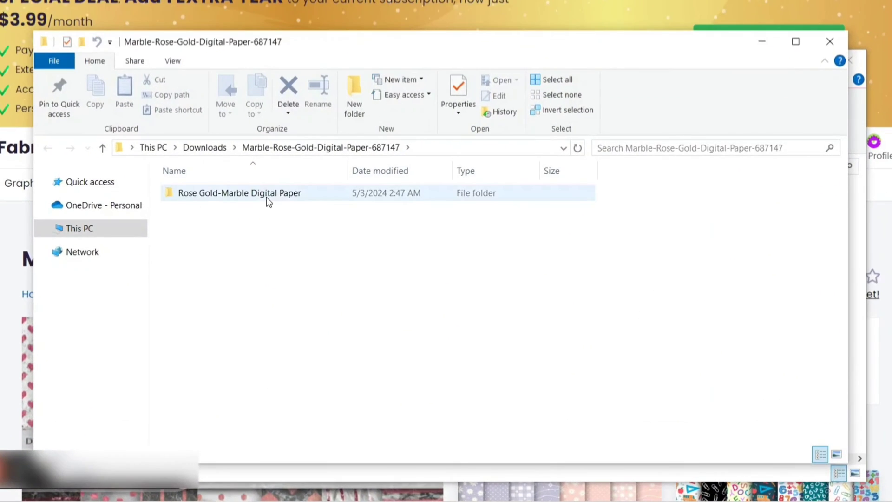
- View the extracted Rose Gold-Marble Digital Paper patterns, then switch to Canva and look through the uploaded images
double_click(296, 238)
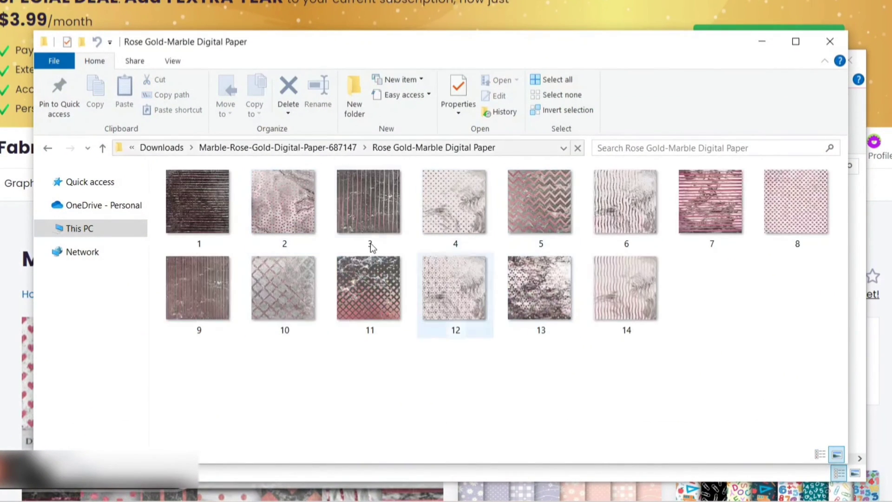
click(830, 41)
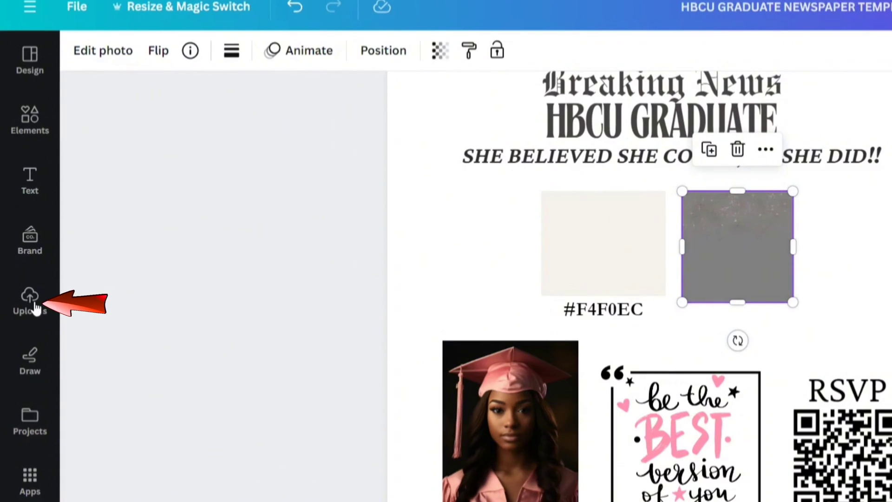
click(12, 293)
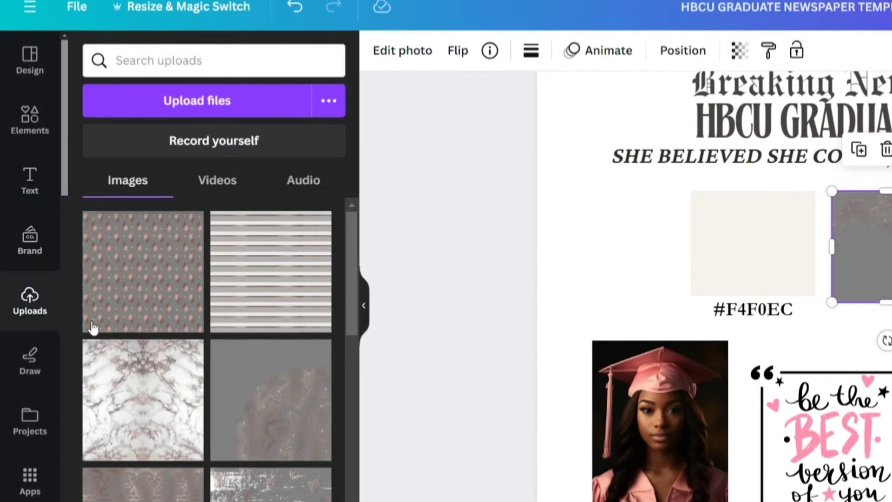
scroll(241, 446, down, 5)
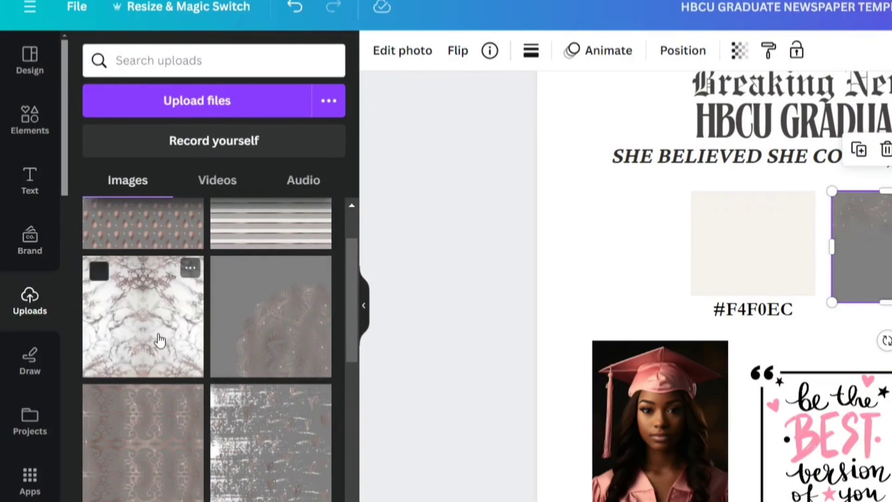
scroll(212, 320, up, 5)
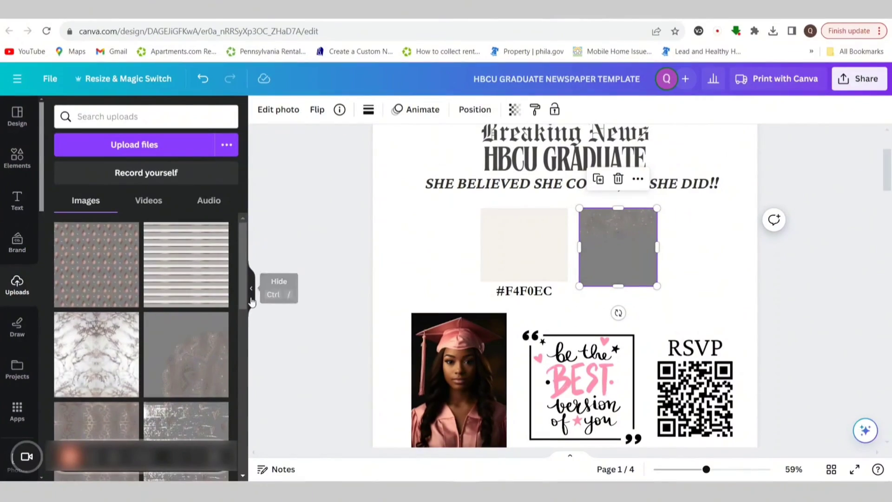
click(363, 306)
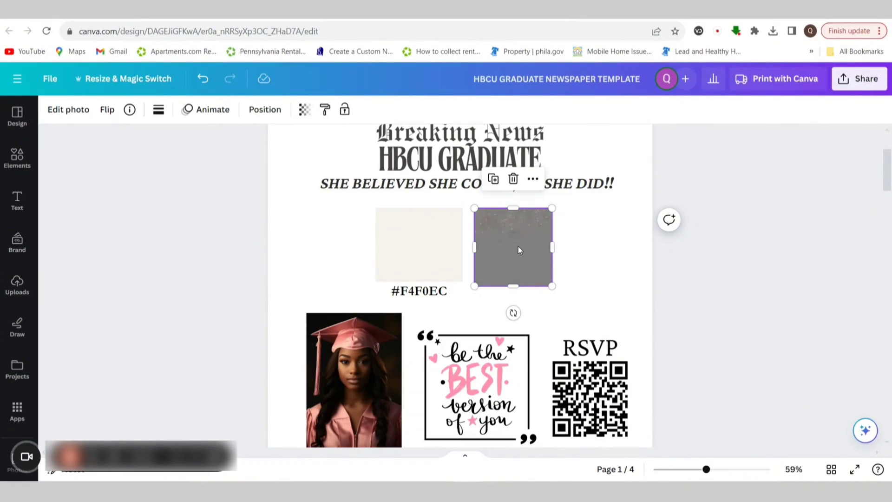
- Copy the style of the grey textured swatch and apply it to the page 2 background
right_click(519, 250)
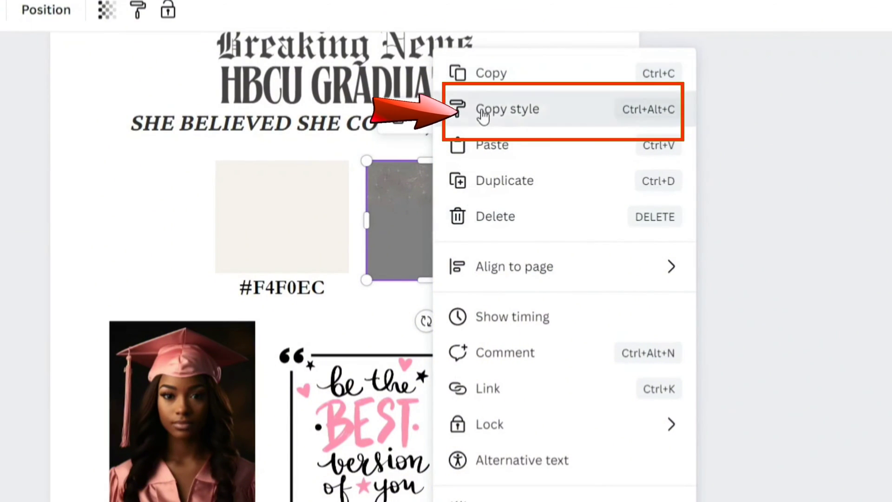
click(484, 114)
scroll(614, 314, down, 10)
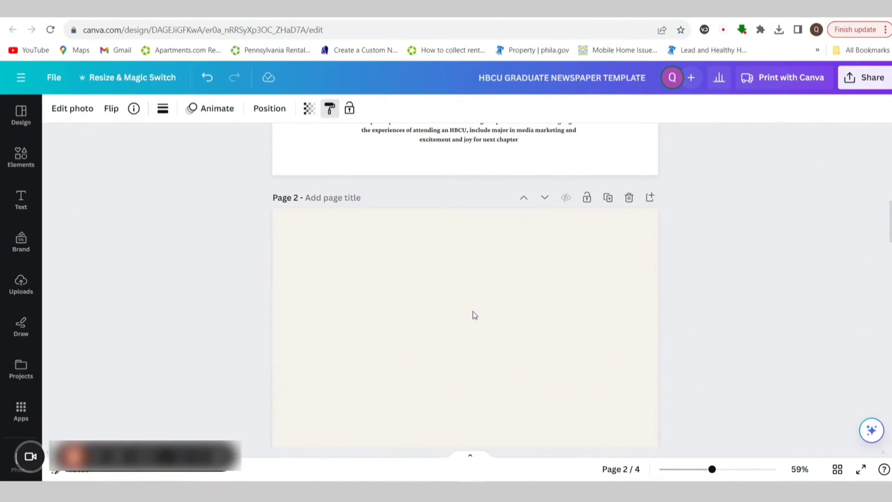
click(474, 315)
scroll(588, 307, down, 2)
scroll(589, 307, up, 2)
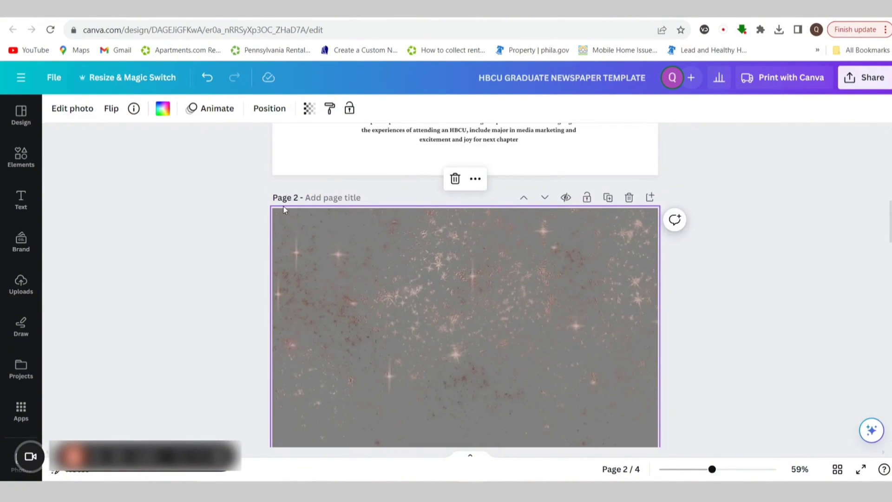
- Compare page 2 with the finished newspaper on page 3, then look up the font of the brand board's Breaking News heading
scroll(534, 307, down, 4)
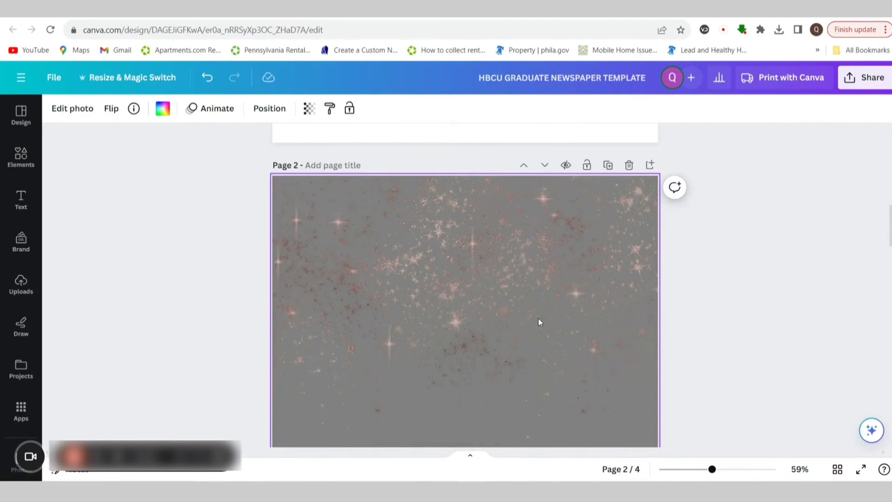
scroll(542, 316, up, 3)
scroll(541, 315, up, 3)
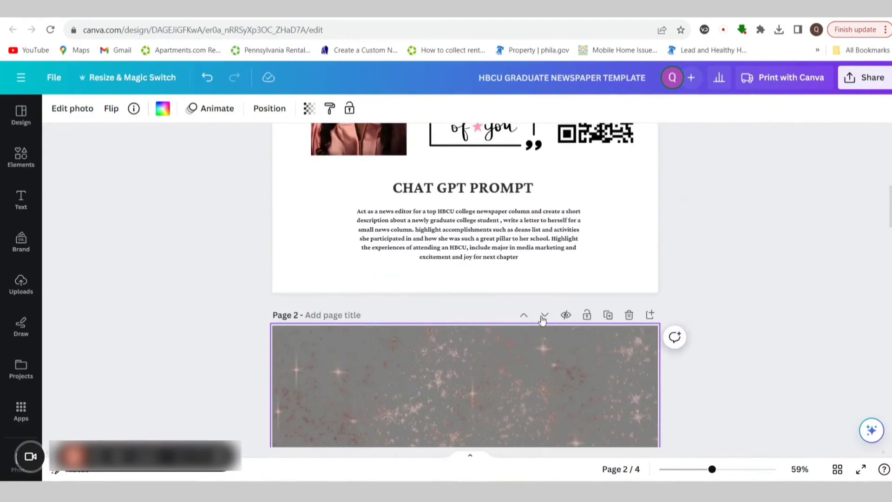
scroll(810, 353, down, 7)
scroll(888, 345, down, 3)
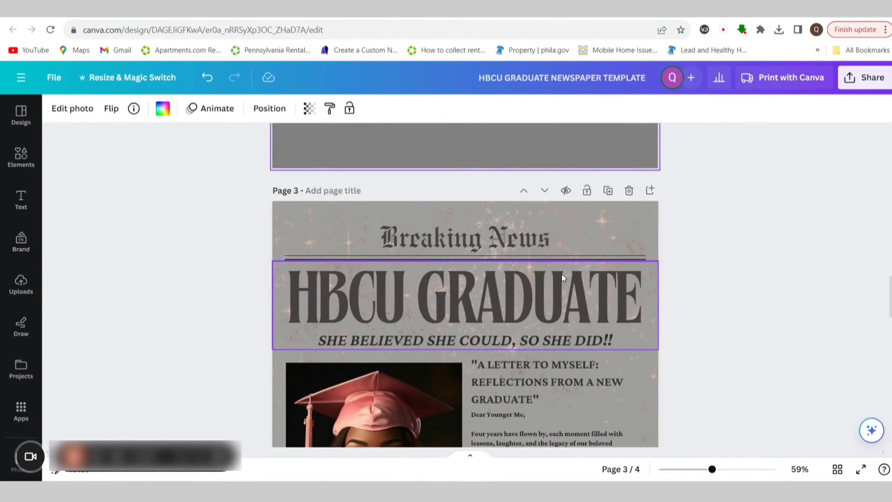
scroll(562, 274, up, 20)
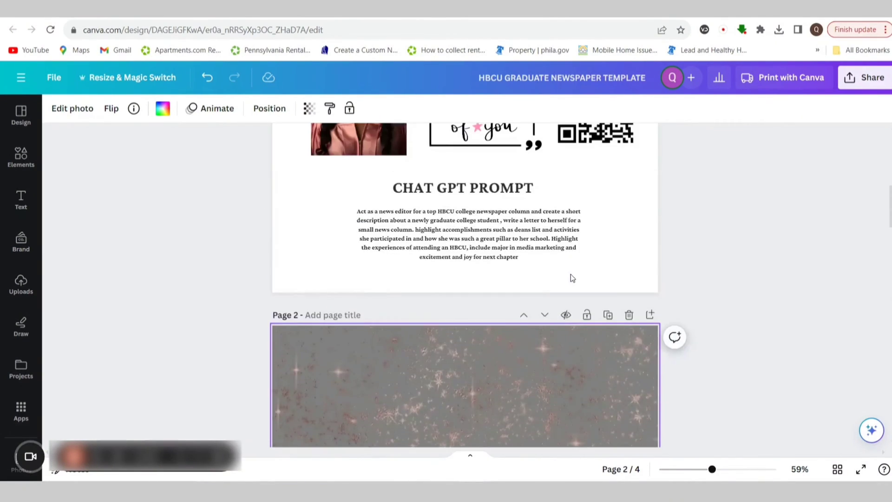
scroll(571, 274, up, 3)
click(409, 256)
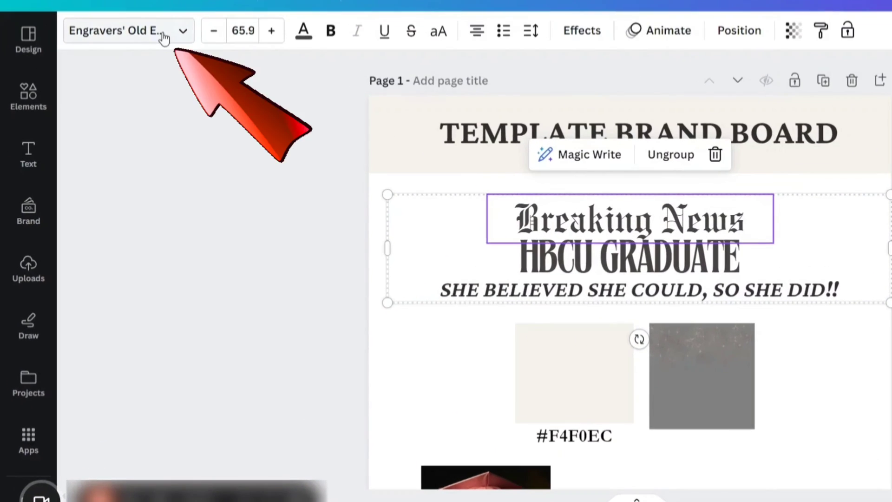
click(92, 110)
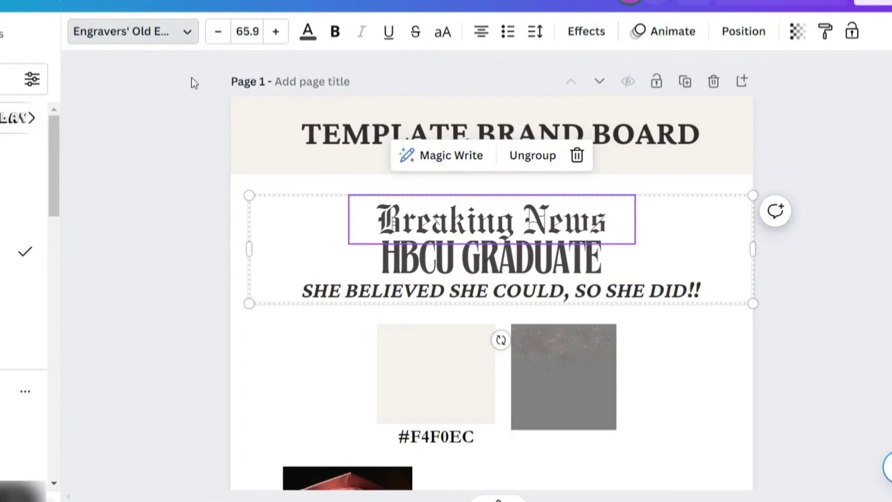
- Copy the Breaking News text from the brand board and paste it onto page 2
double_click(372, 219)
right_click(398, 219)
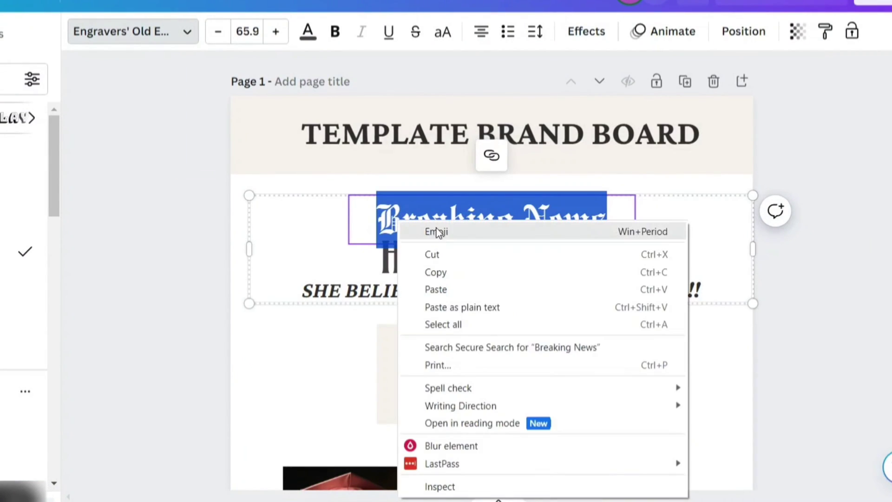
click(439, 278)
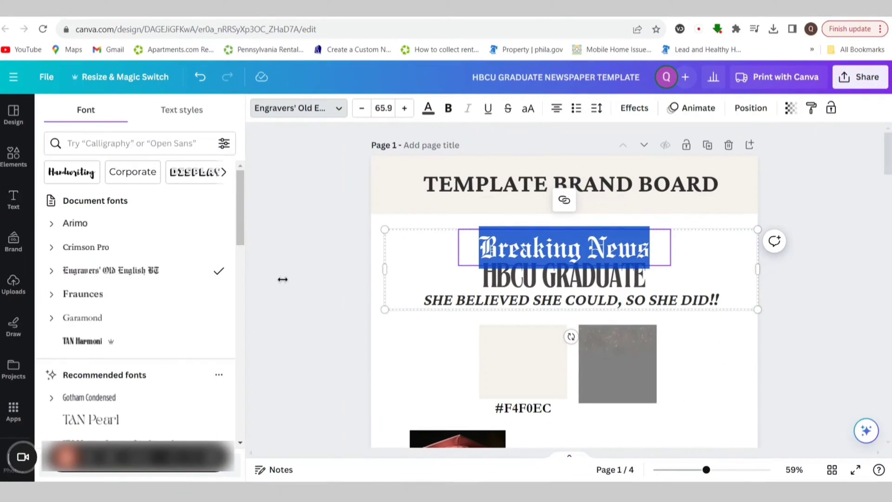
click(282, 279)
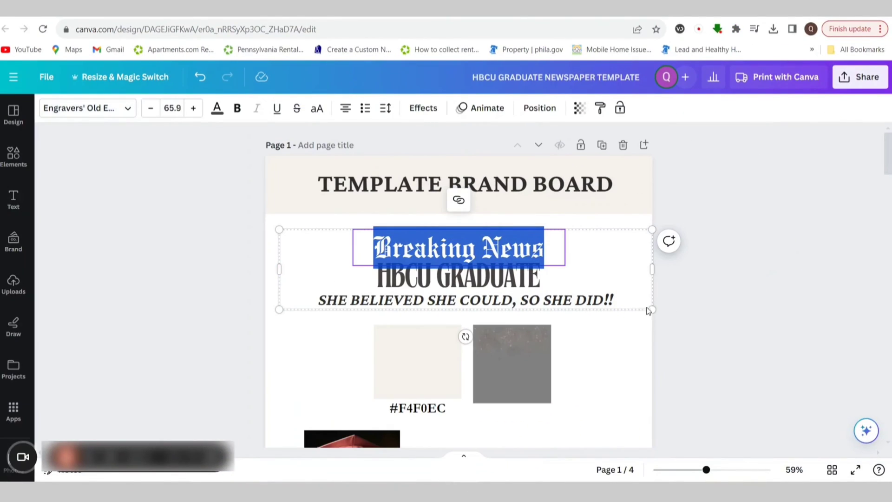
scroll(753, 323, down, 8)
scroll(708, 313, down, 5)
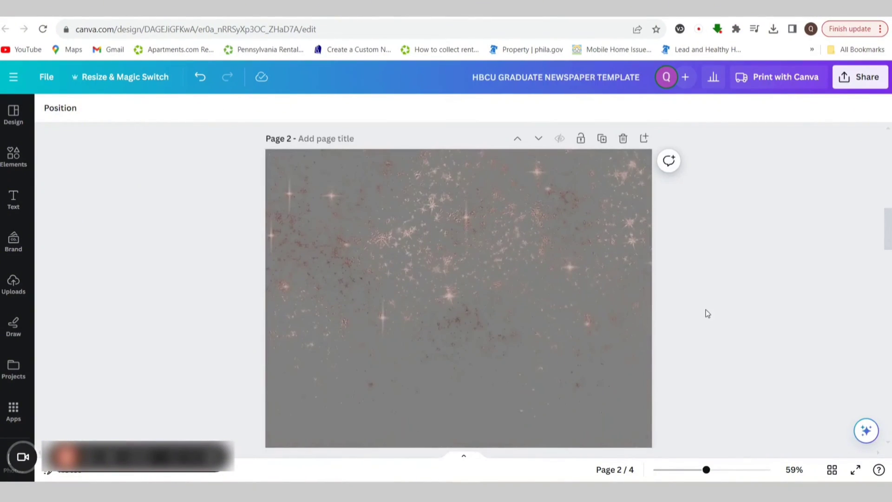
right_click(492, 218)
click(527, 275)
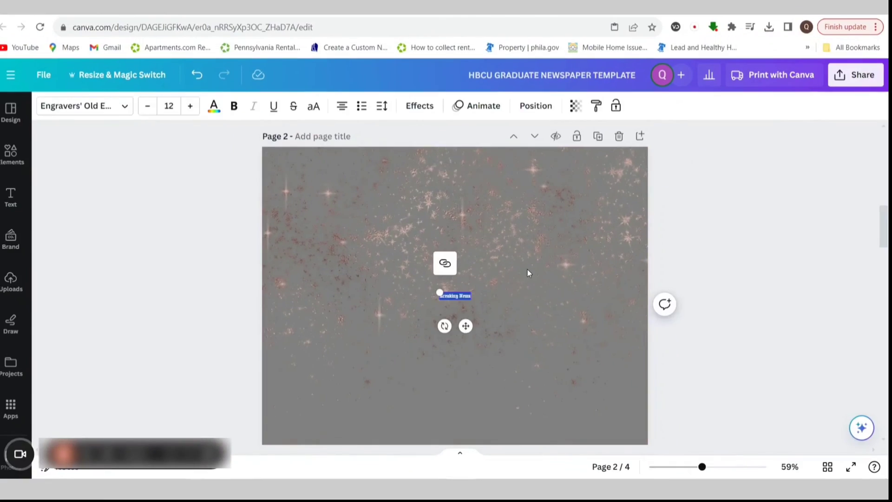
- Enlarge the pasted Breaking News text to about size 59 and centre it near the top edge of page 2
drag(440, 291, 287, 261)
click(588, 302)
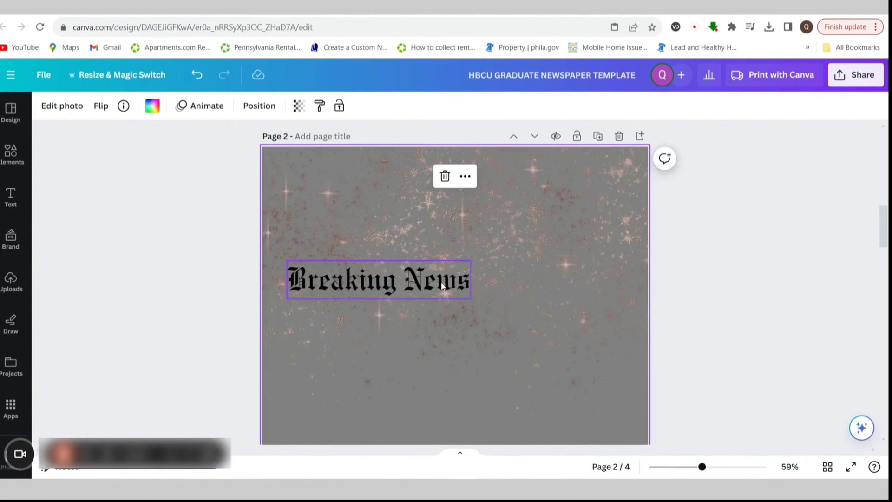
drag(464, 288, 500, 186)
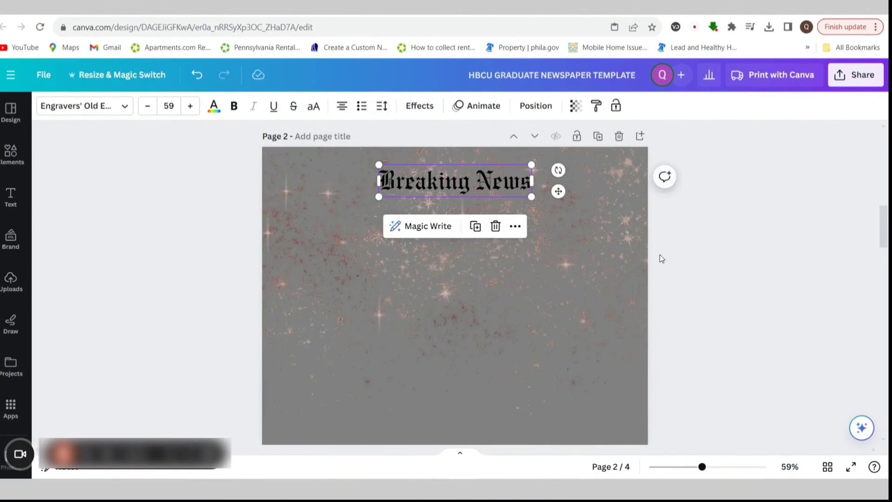
click(689, 268)
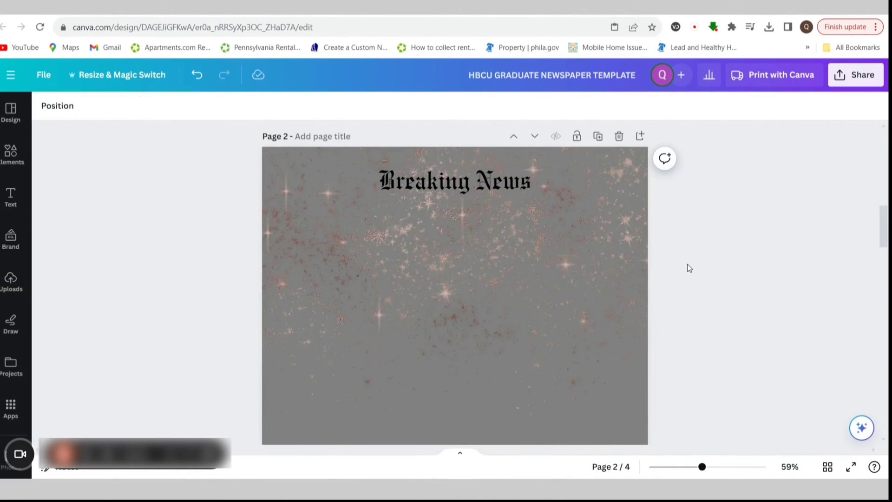
- Scale the Breaking News heading on page 2 up to about font size 65.8
click(479, 188)
drag(380, 198, 372, 199)
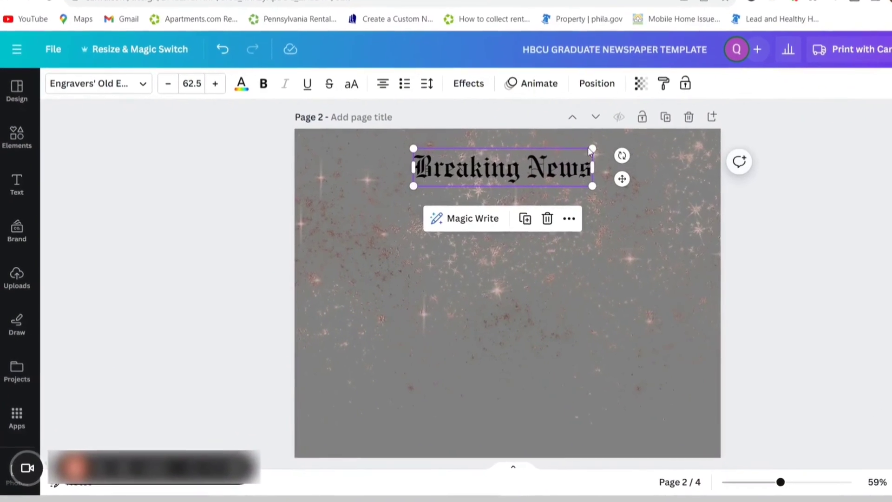
drag(533, 164, 543, 162)
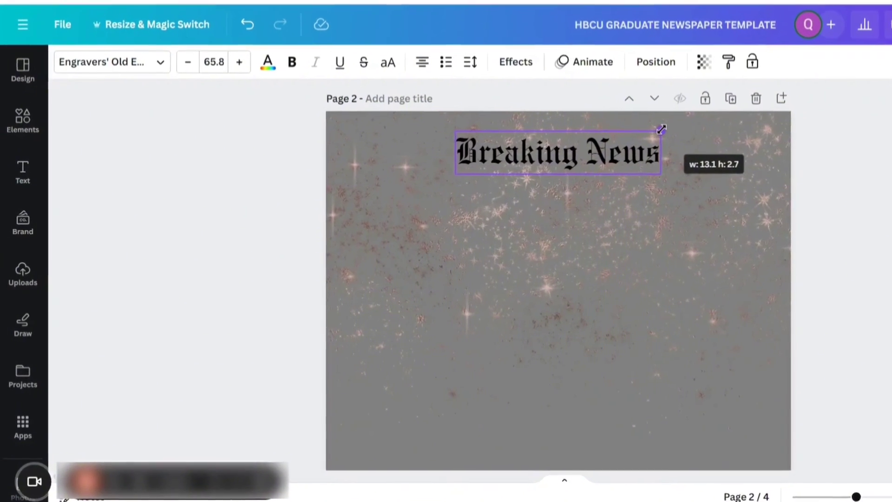
drag(661, 130, 661, 130)
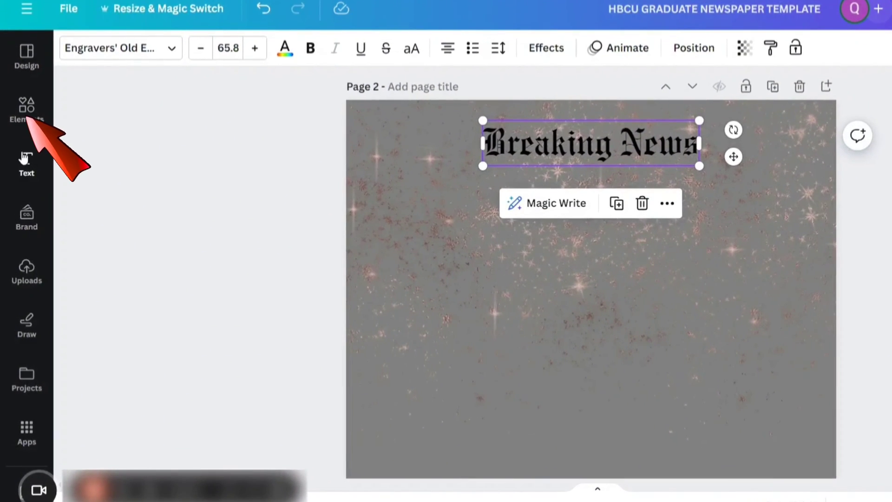
click(23, 172)
click(158, 57)
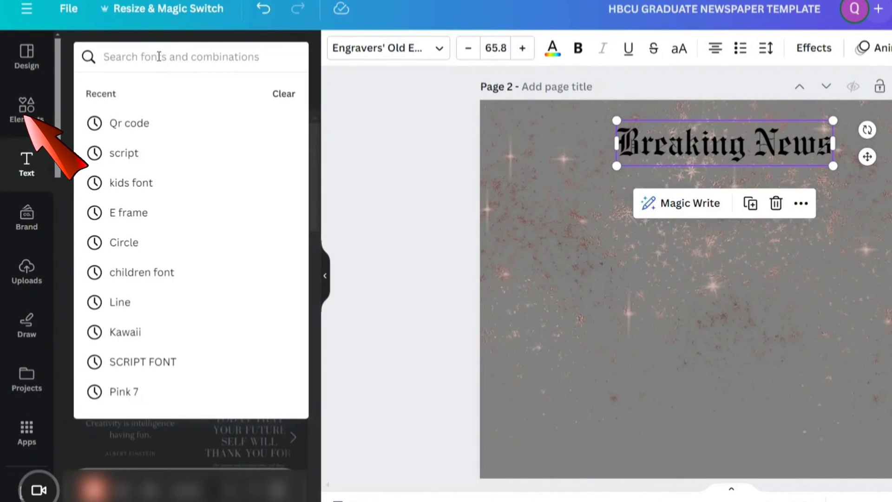
text(lin)
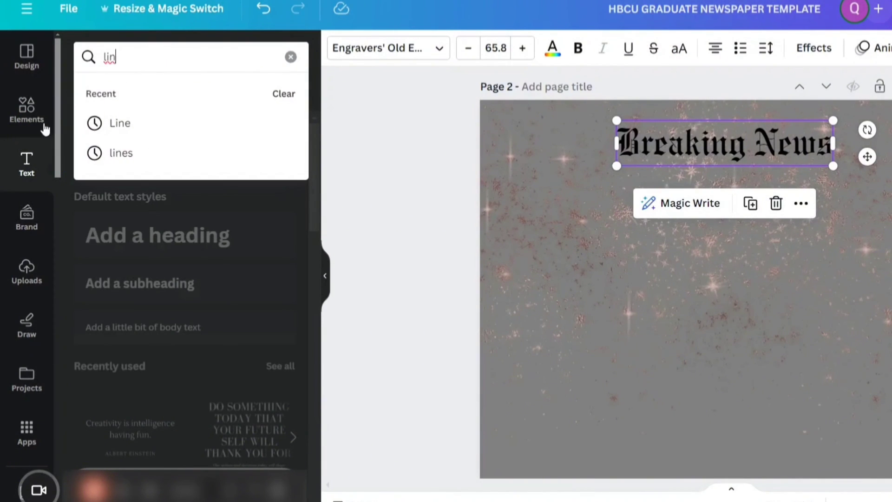
- Search the elements for "line", add the plain solid line to page 2 and place it below the Breaking News heading
click(45, 129)
click(142, 66)
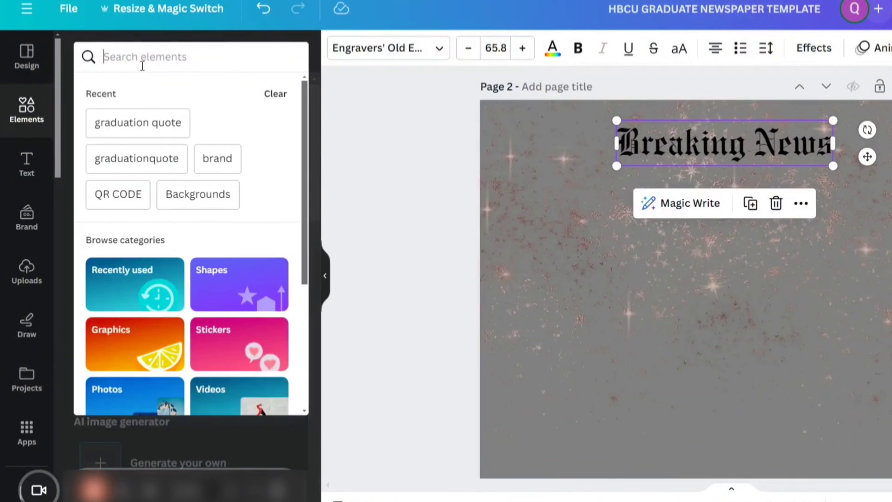
text(line)
key(Return)
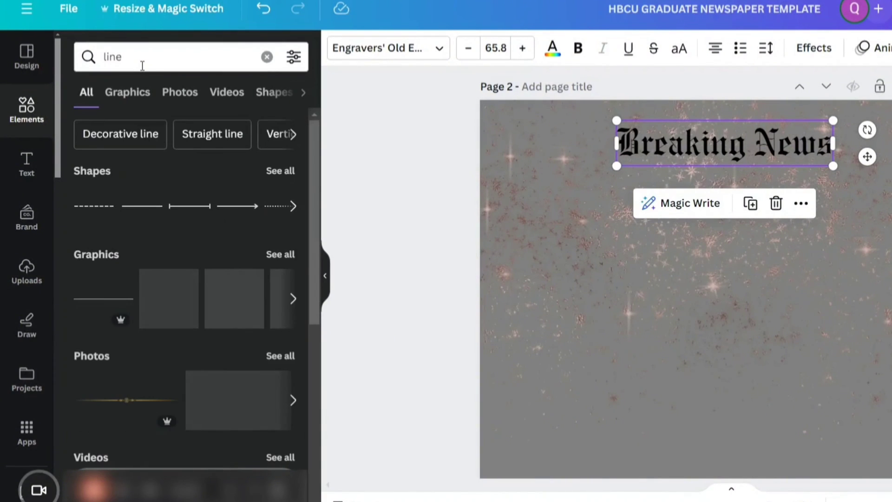
click(144, 206)
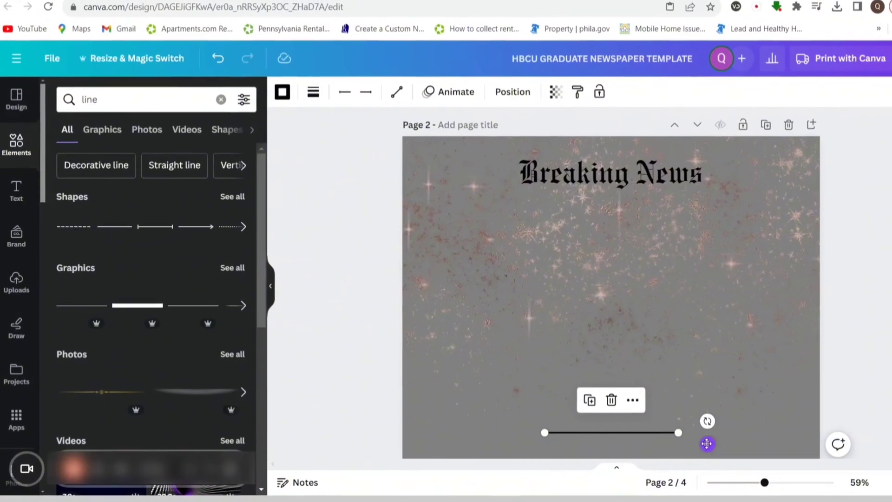
drag(839, 461, 749, 219)
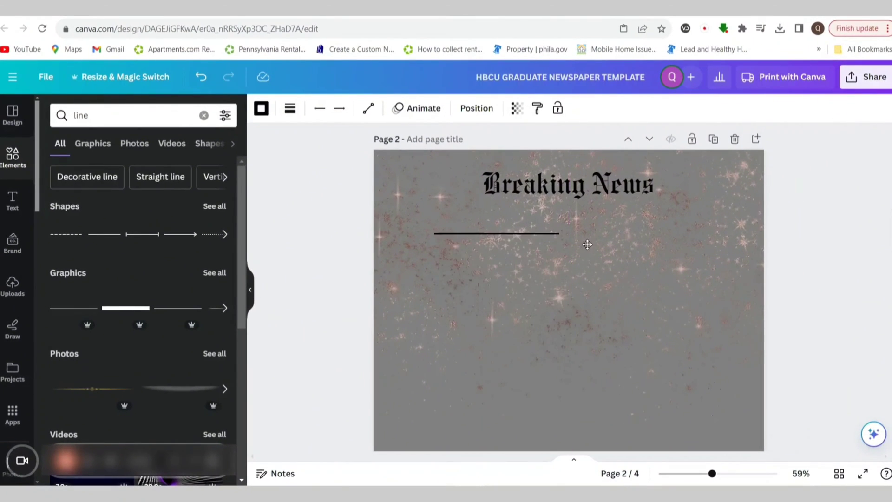
drag(587, 244, 578, 235)
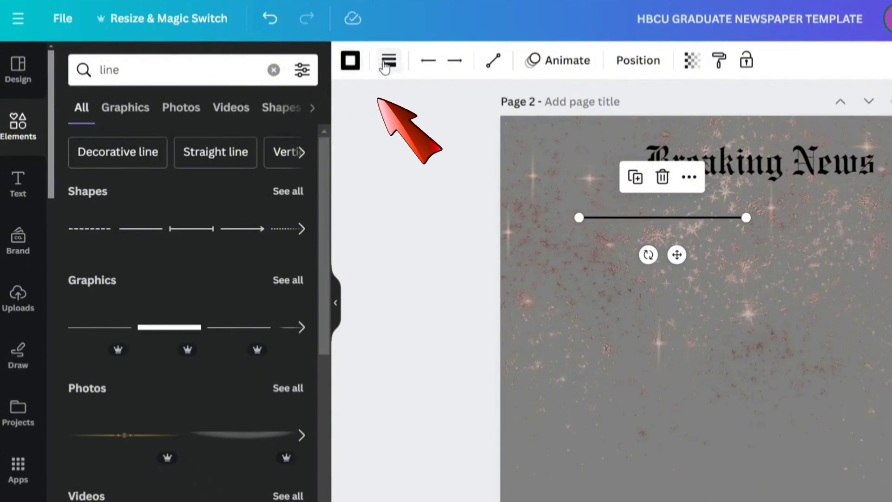
- Stretch the line horizontally across most of page 2 and bring it and the Breaking News heading closer together
drag(746, 218, 867, 211)
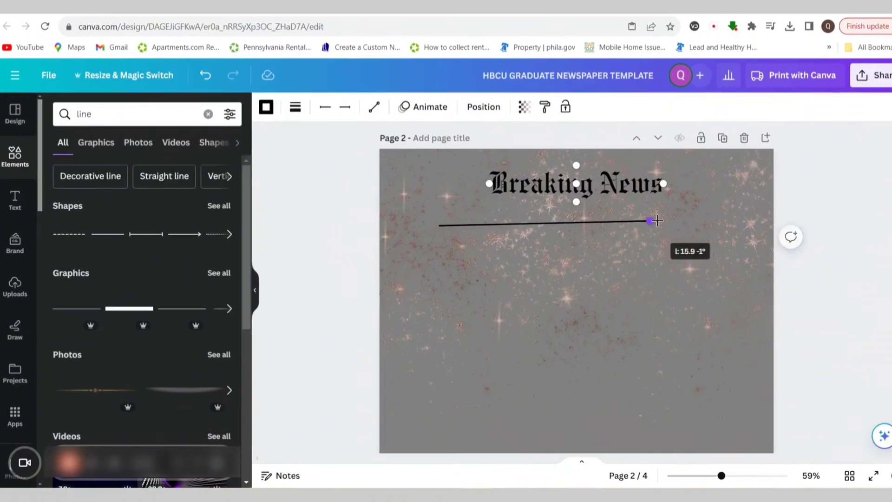
drag(657, 221, 743, 226)
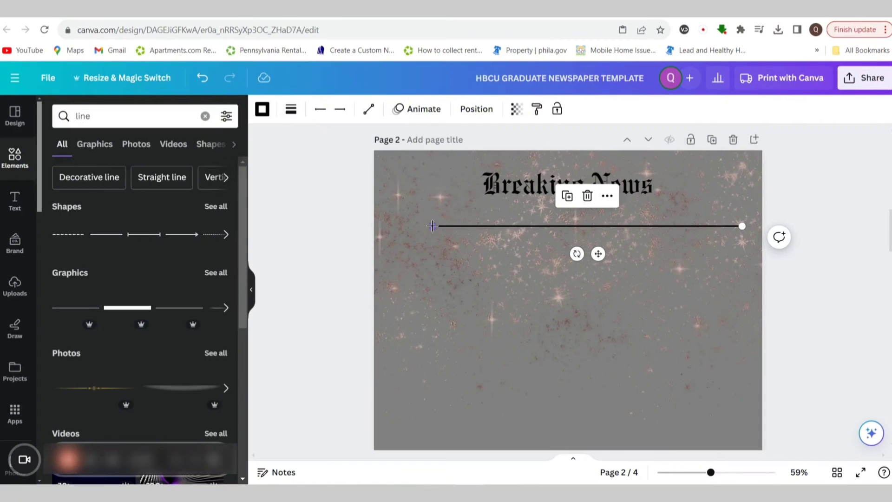
drag(432, 226, 414, 226)
drag(589, 254, 590, 248)
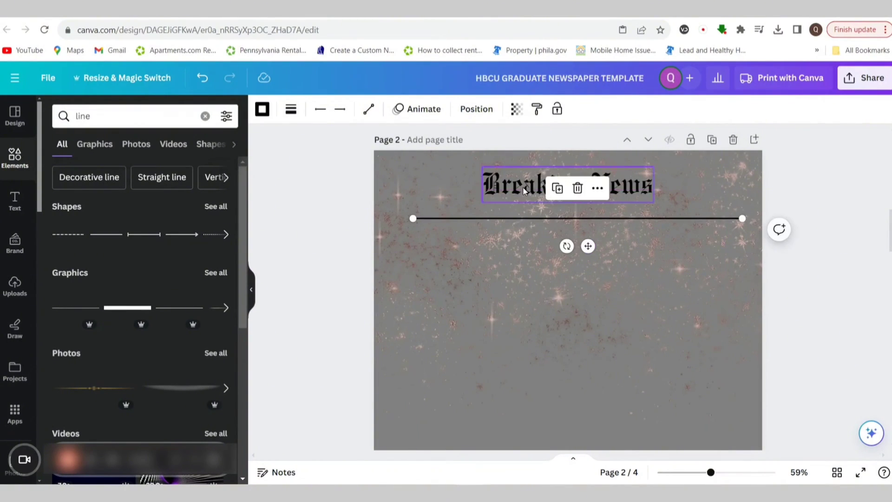
drag(524, 190, 525, 200)
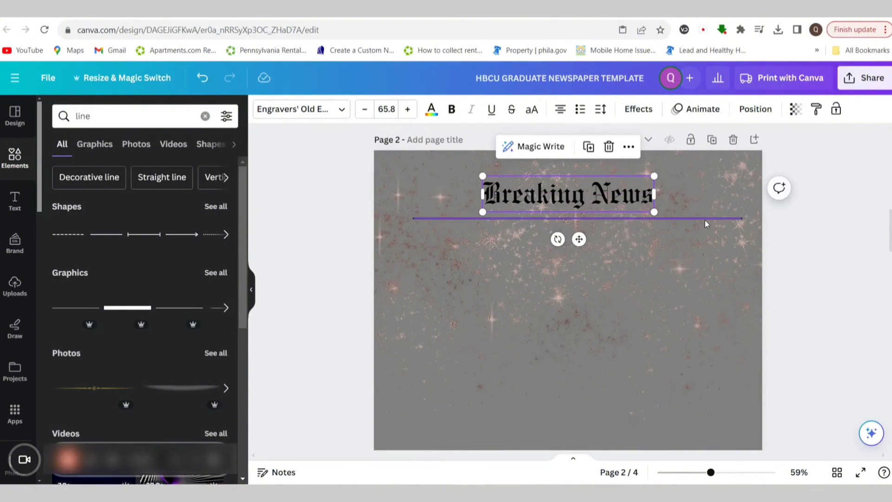
click(743, 245)
- Duplicate the line, place the copy just below the original and set the copy's line weight to 9
click(603, 218)
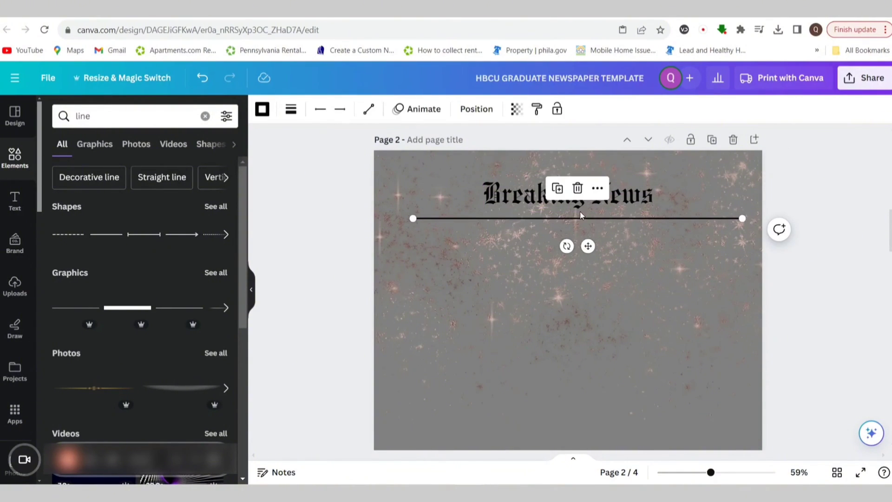
click(562, 195)
drag(591, 251, 592, 257)
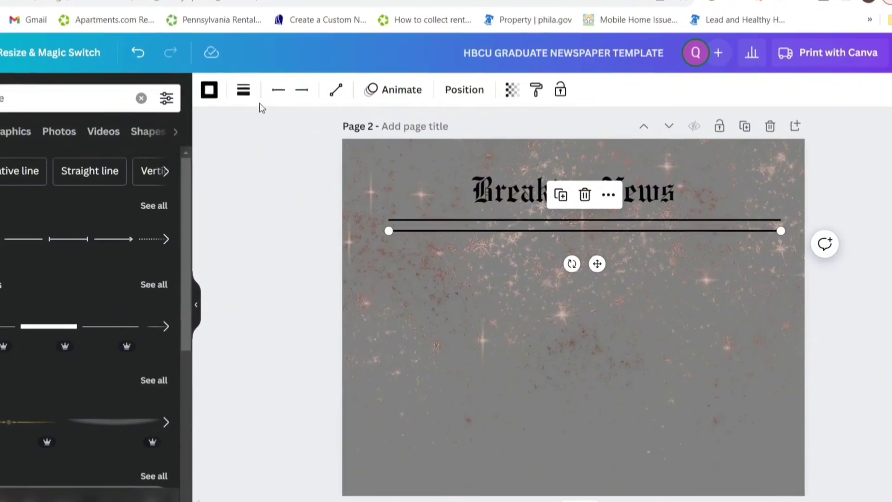
click(244, 90)
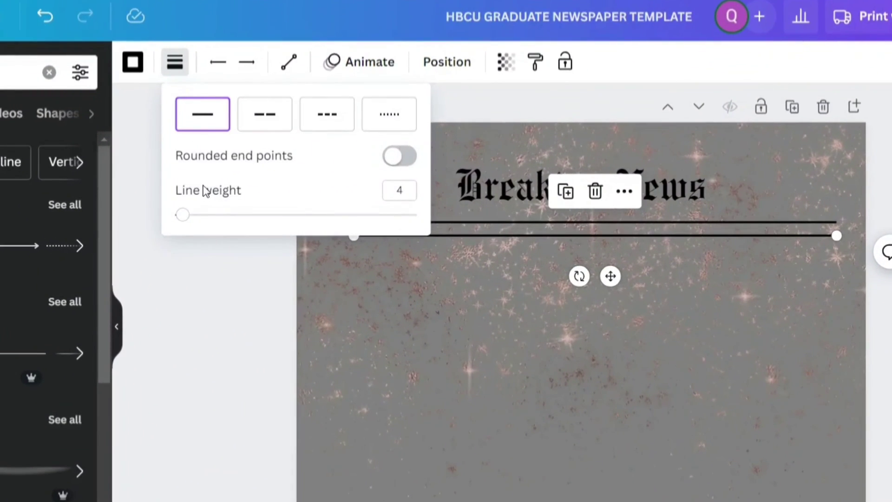
mouse_move(187, 217)
mouse_down()
mouse_move(204, 215)
mouse_move(196, 217)
mouse_up()
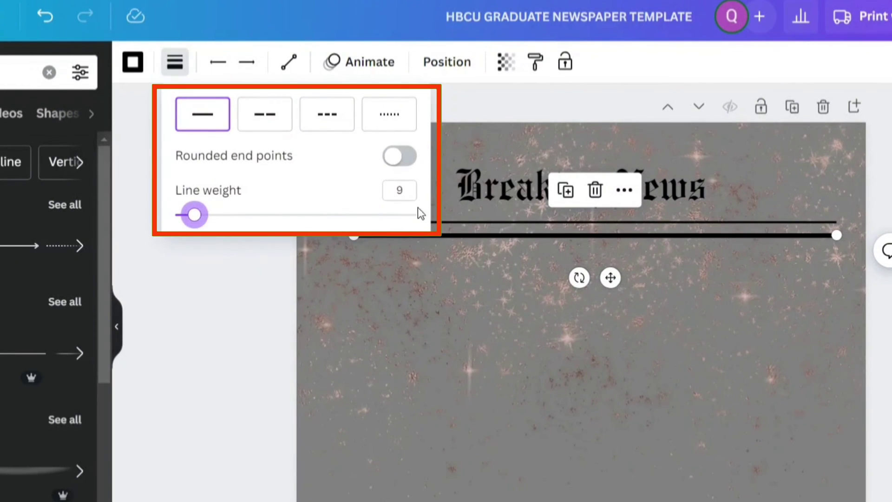
- Reduce the weight of the upper line under the heading to 2
click(555, 221)
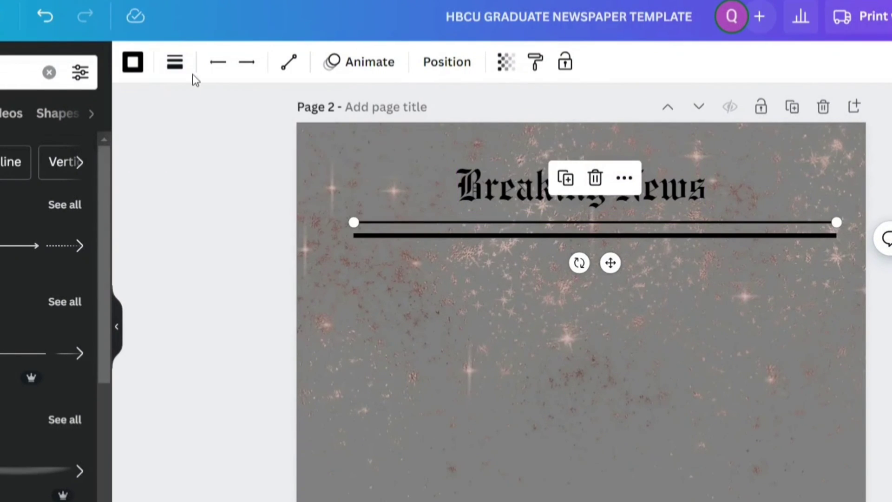
click(175, 61)
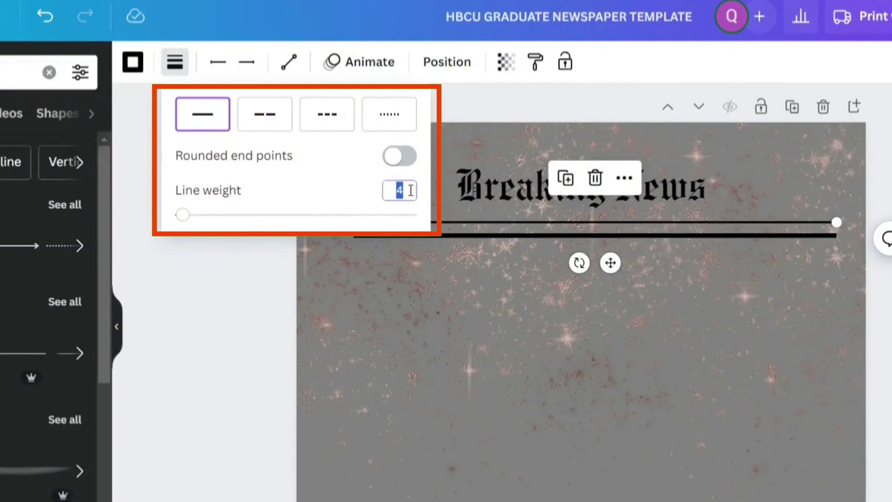
text(3)
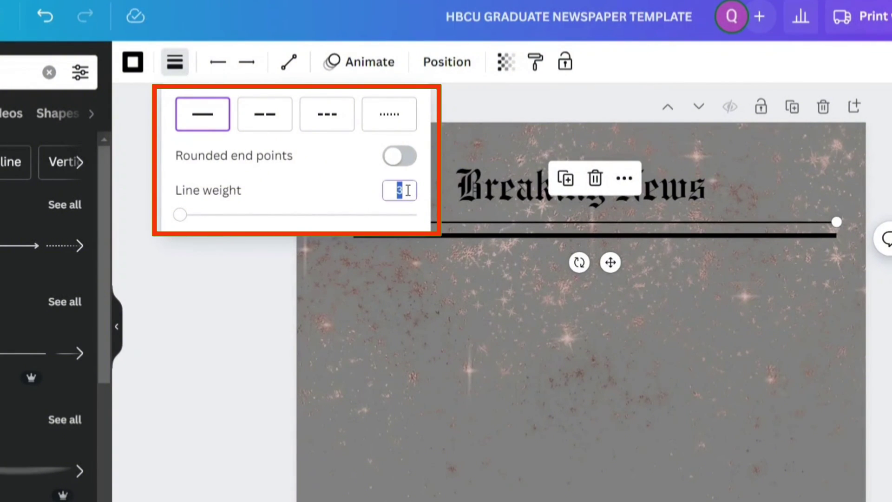
text(2)
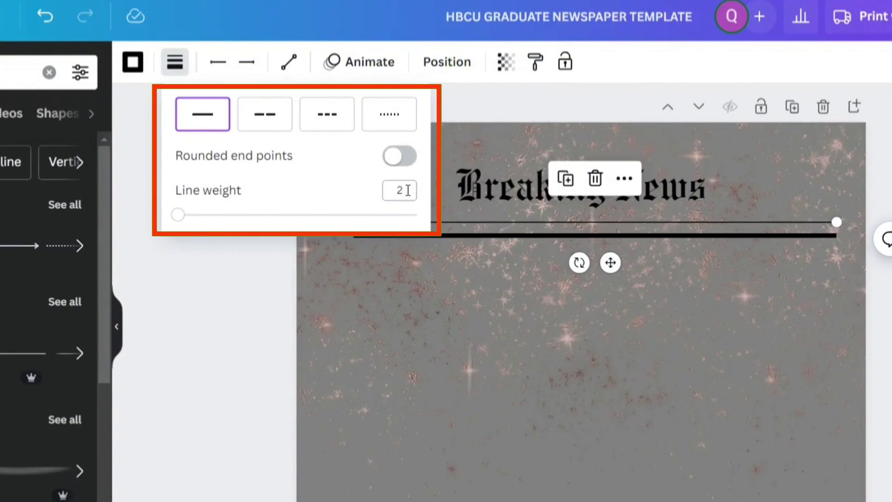
text(100)
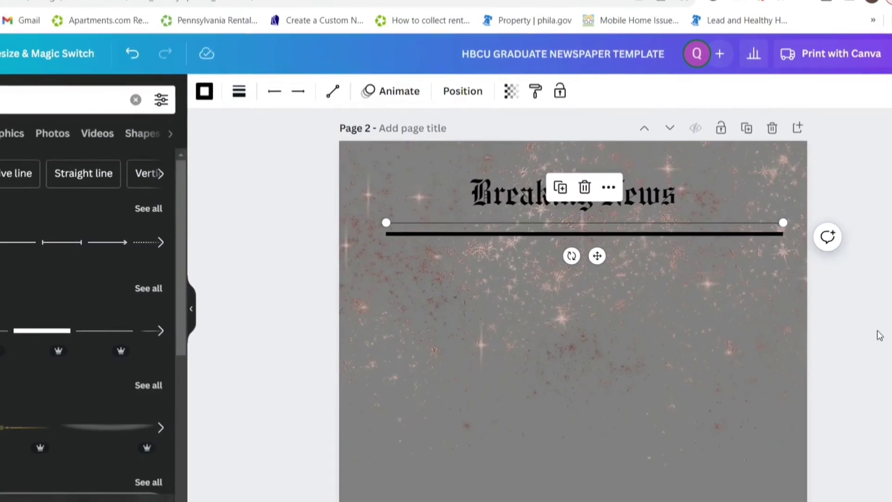
- Check the text colour of page 3's Breaking News heading and apply the same dark grey document colour to page 2's heading
click(890, 353)
scroll(773, 291, down, 6)
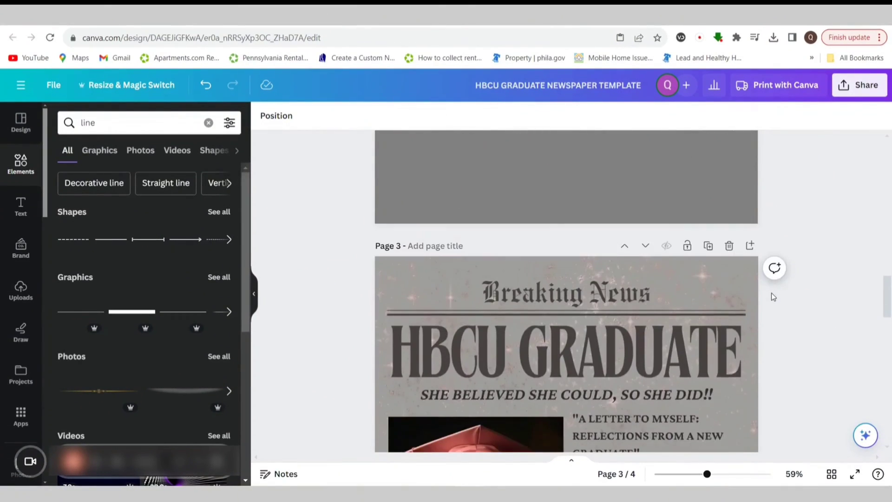
click(615, 241)
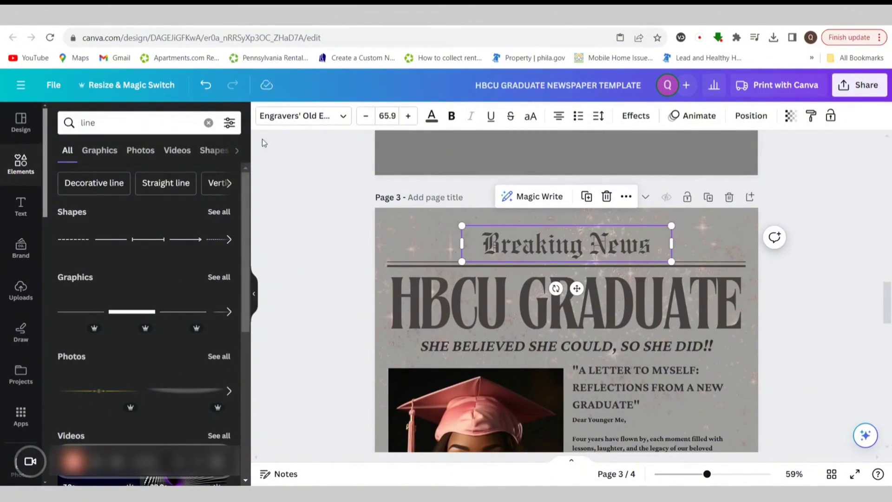
click(431, 117)
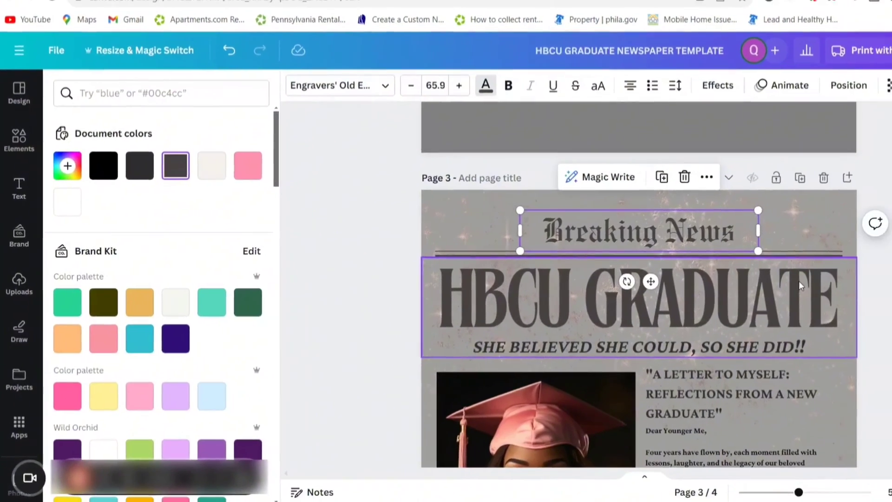
scroll(819, 246, up, 5)
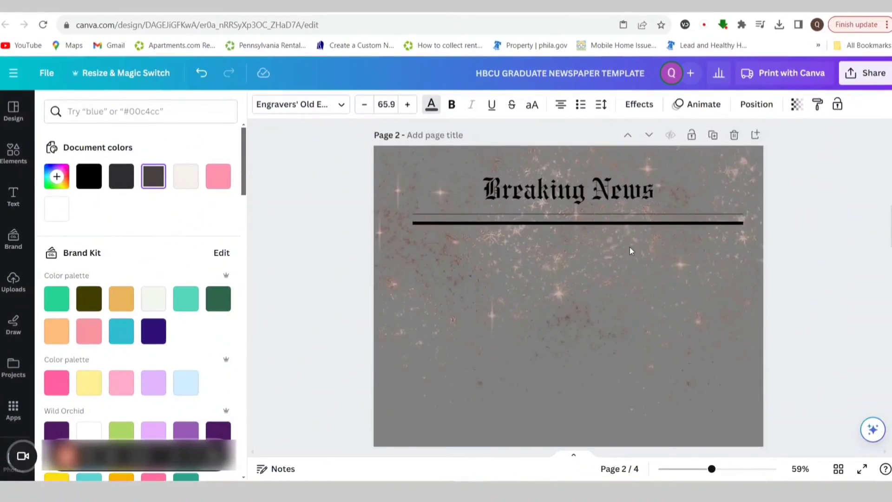
click(567, 191)
click(160, 182)
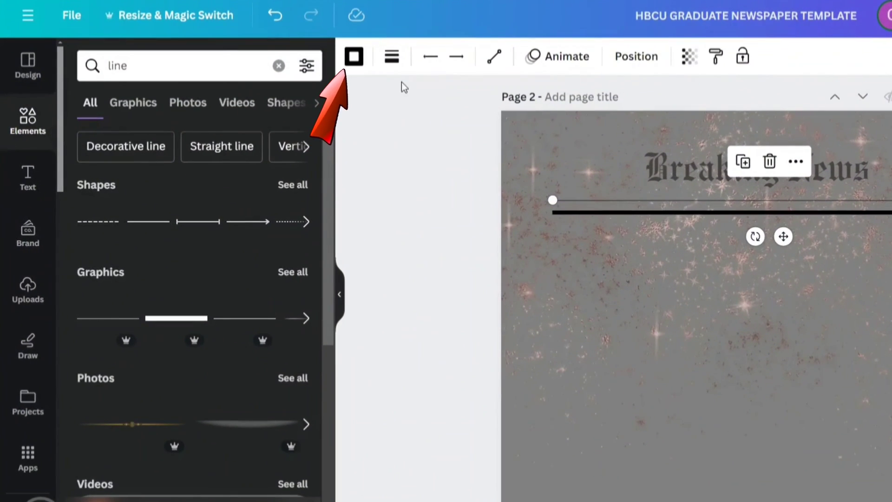
- Recolour both lines under the page 2 heading with the same dark grey document colour
click(353, 57)
click(212, 150)
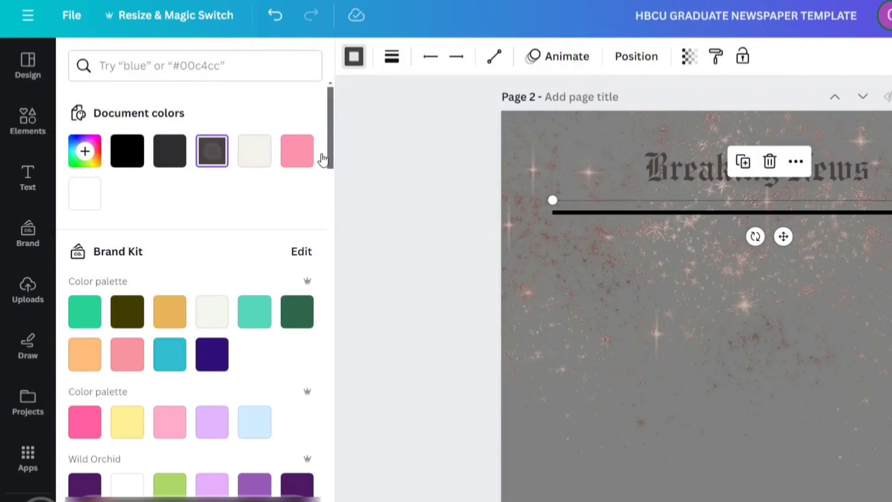
click(609, 214)
click(211, 151)
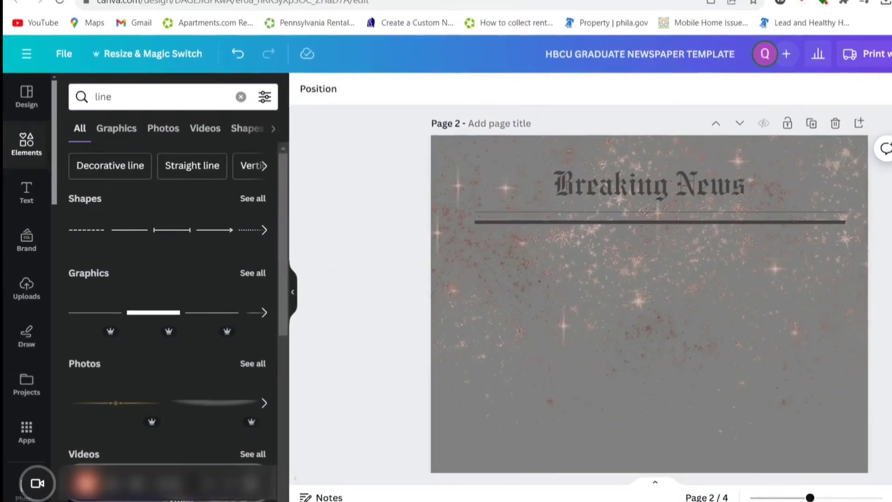
- Enlarge the Breaking News heading on page 2 to about size 69.6 and centre it above the lines
scroll(787, 248, up, 2)
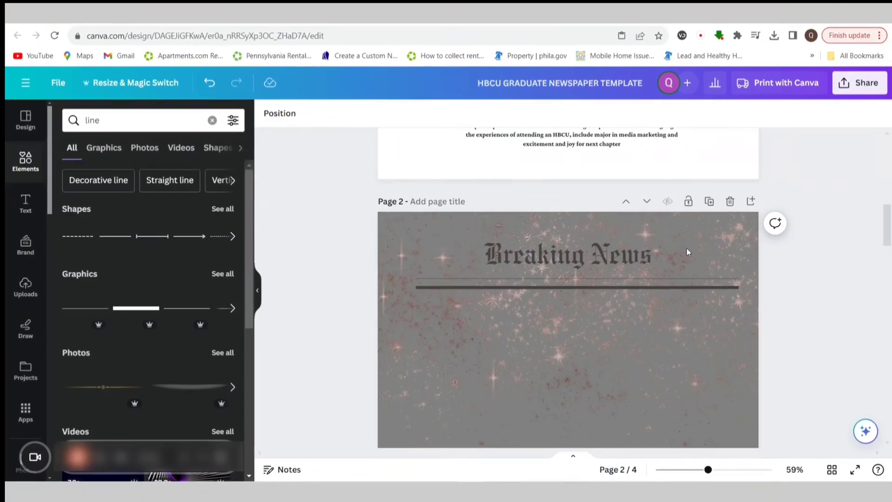
click(612, 245)
drag(653, 238, 658, 233)
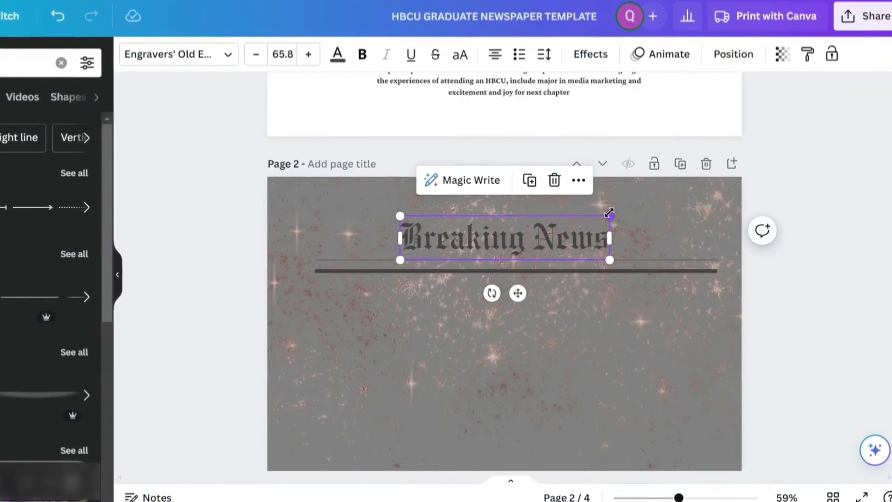
drag(599, 189, 577, 200)
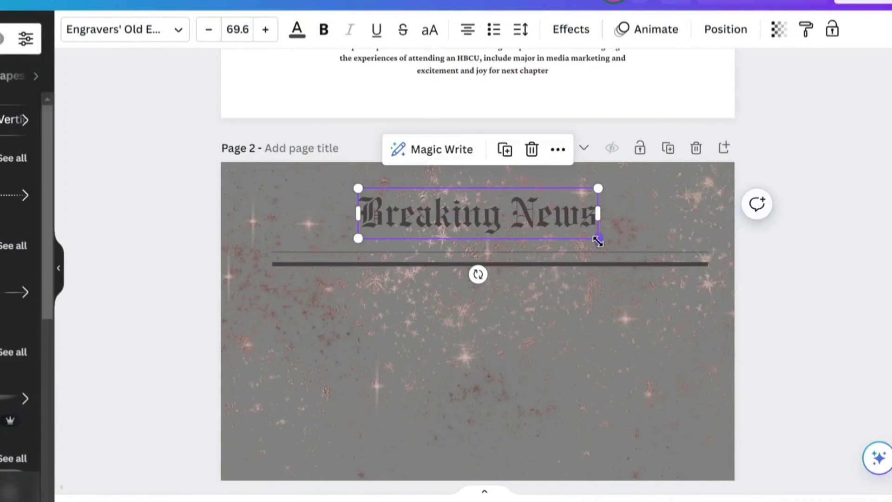
- Group the thin and thick lines and move the group slightly up towards the Breaking News heading
click(601, 254)
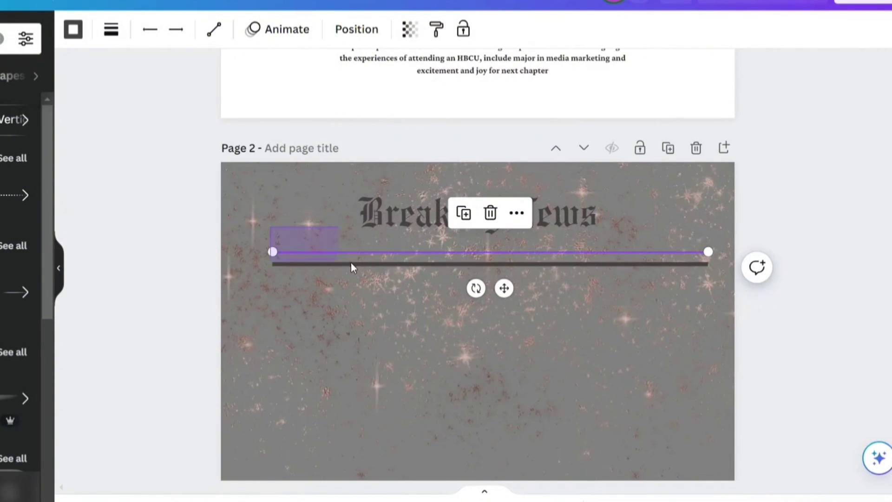
drag(462, 278, 462, 272)
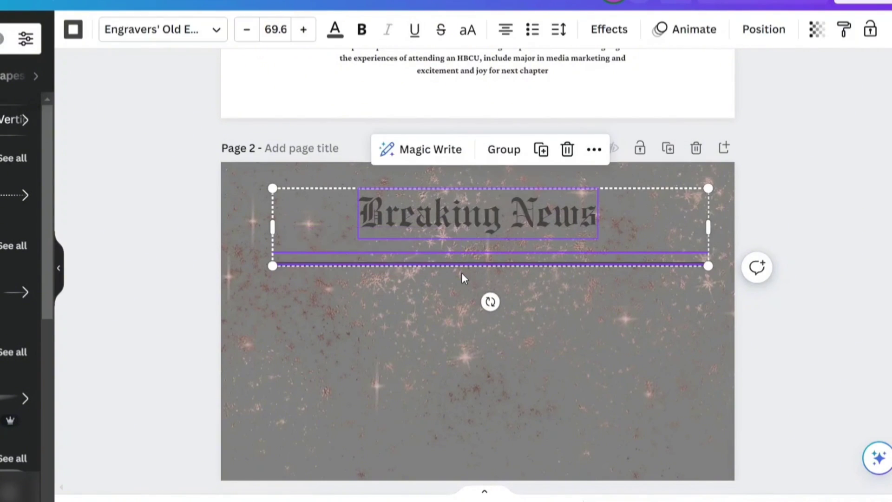
click(777, 291)
drag(622, 253, 622, 254)
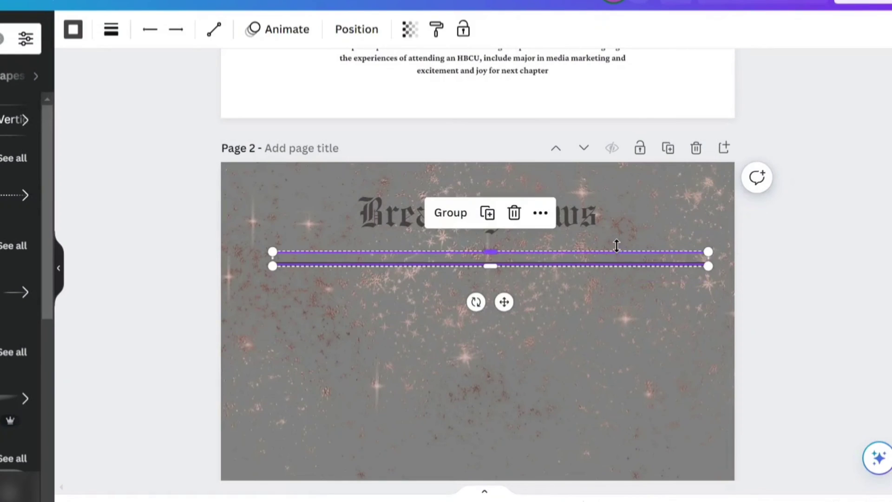
click(453, 214)
drag(506, 301, 506, 289)
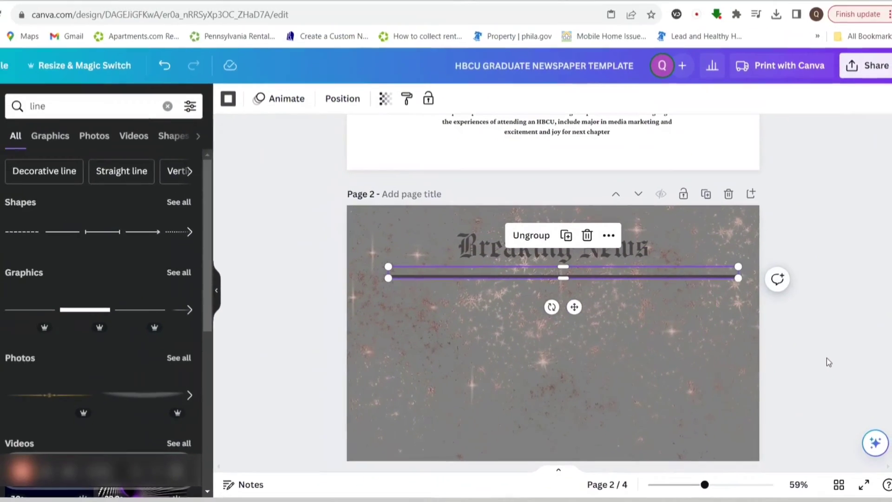
click(820, 353)
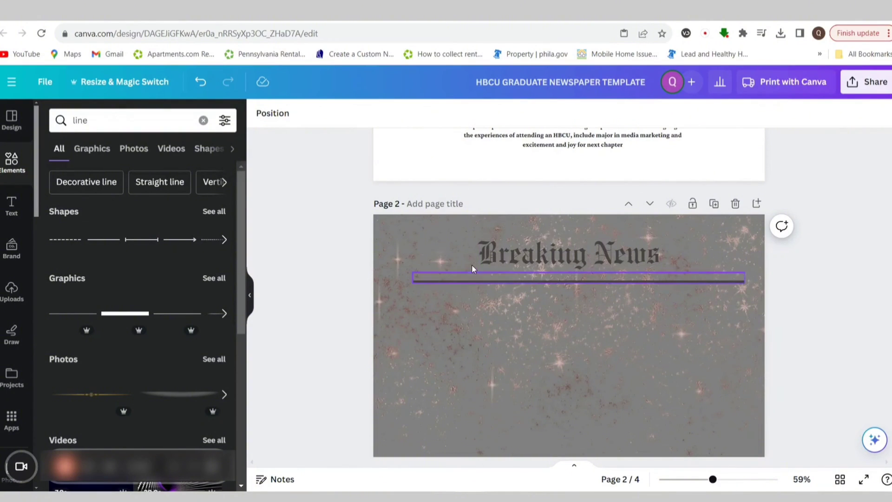
scroll(880, 367, down, 3)
scroll(831, 337, up, 3)
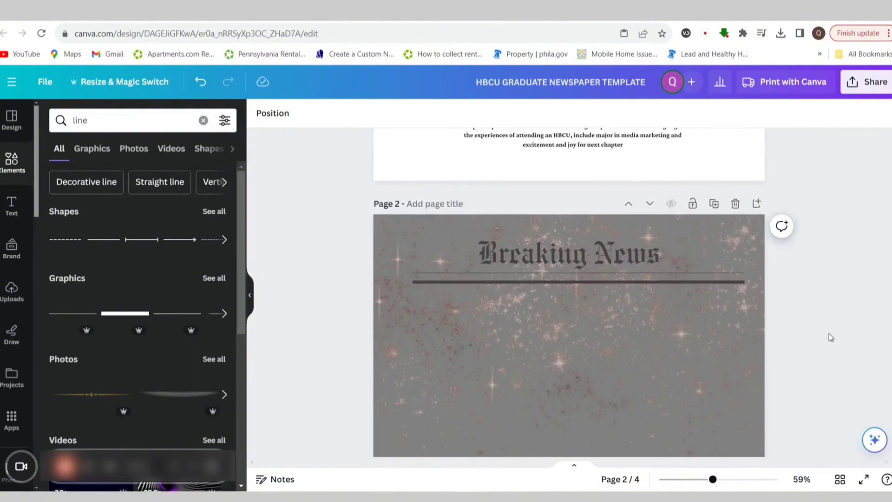
scroll(831, 338, down, 4)
scroll(830, 339, up, 3)
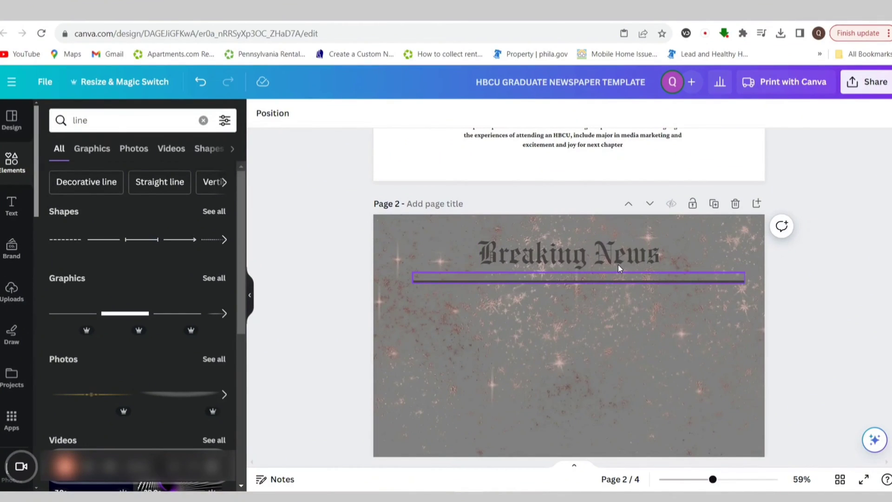
- Copy the grouped heading text, including HBCU GRADUATE, from page 1's brand board and paste it onto page 2
scroll(716, 314, down, 6)
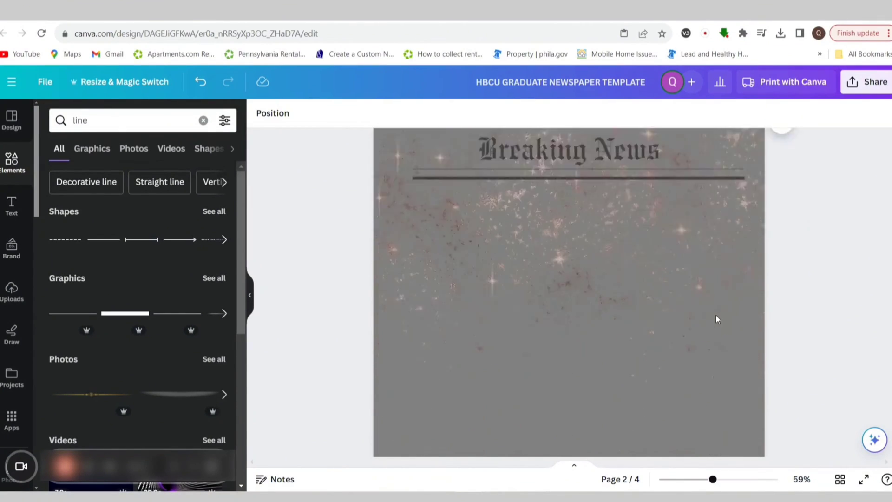
scroll(716, 324, down, 4)
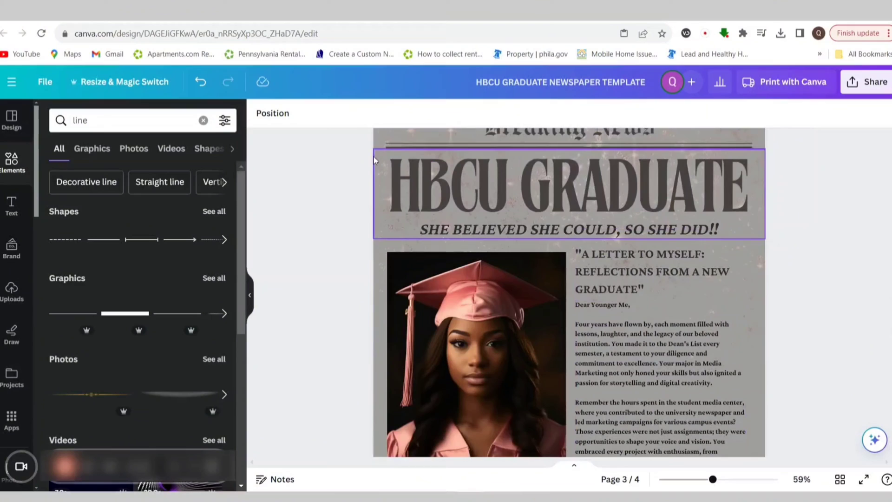
click(493, 176)
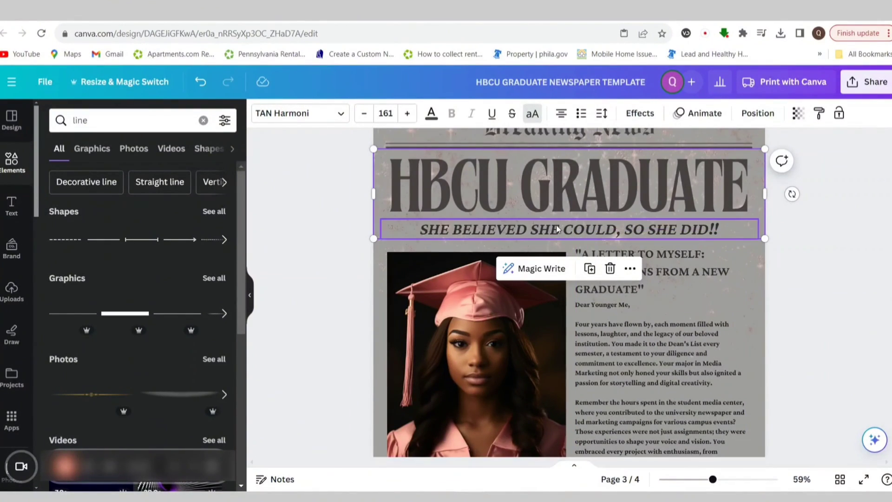
scroll(571, 232, up, 5)
scroll(570, 289, up, 15)
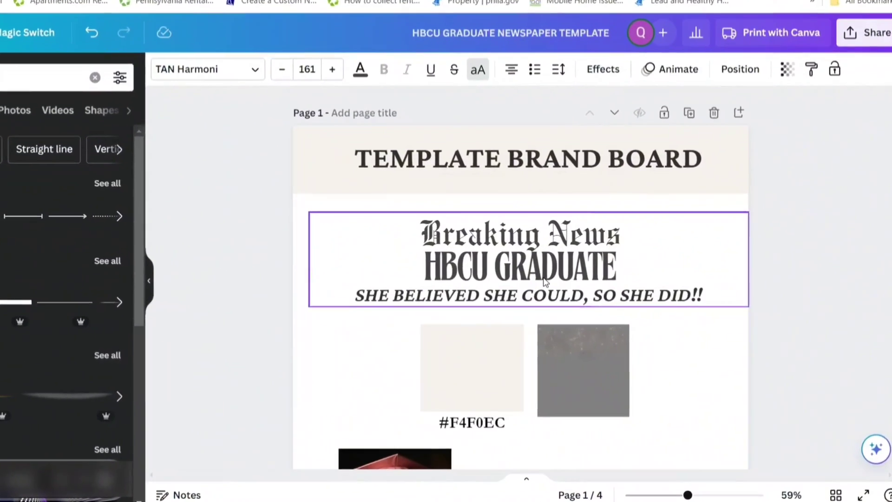
click(520, 276)
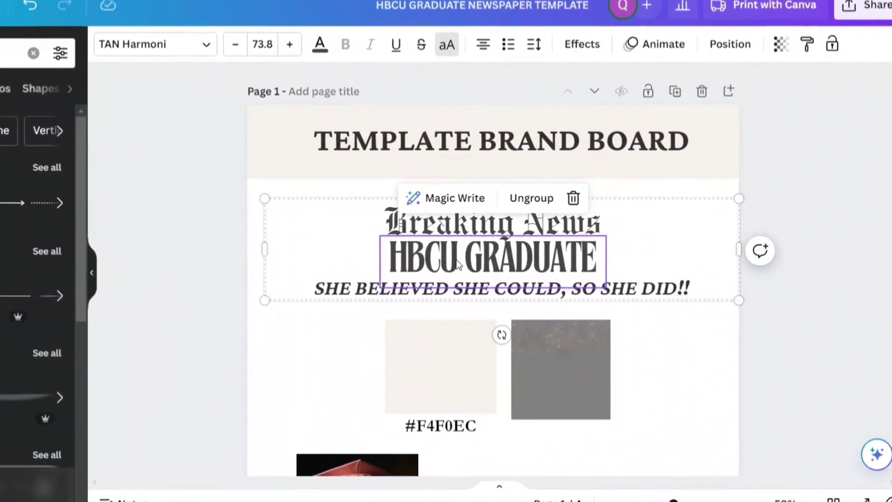
right_click(520, 277)
click(514, 99)
scroll(750, 269, down, 10)
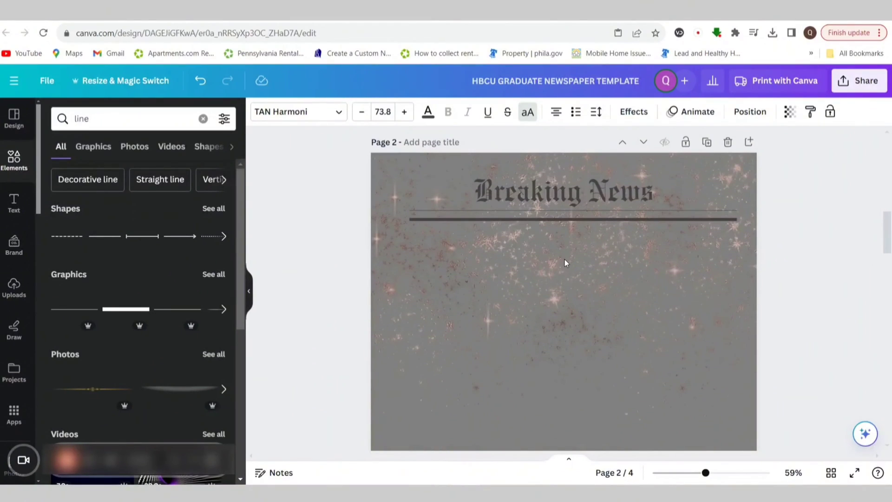
right_click(565, 262)
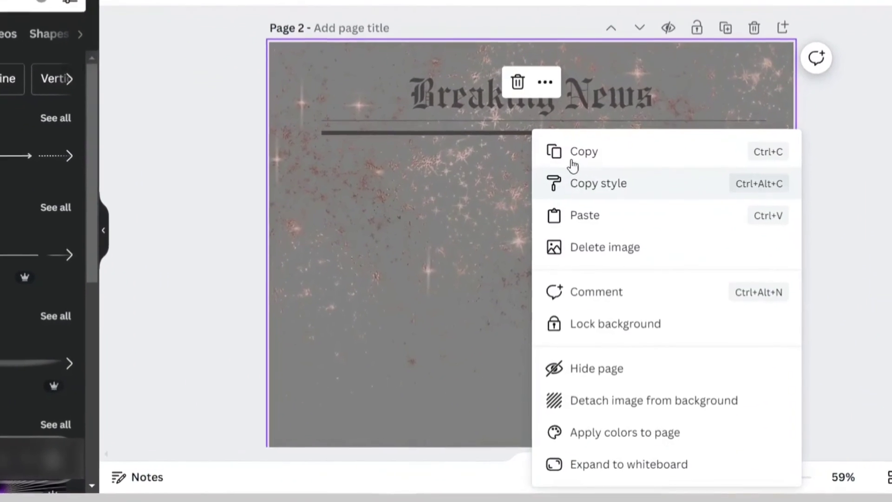
click(598, 274)
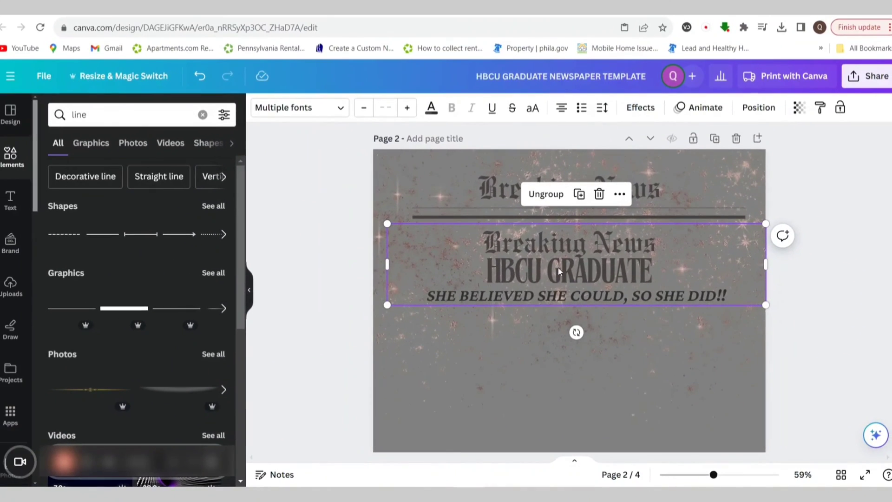
- Ungroup the pasted heading text on page 2 and delete its duplicate Breaking News line
click(546, 193)
click(598, 238)
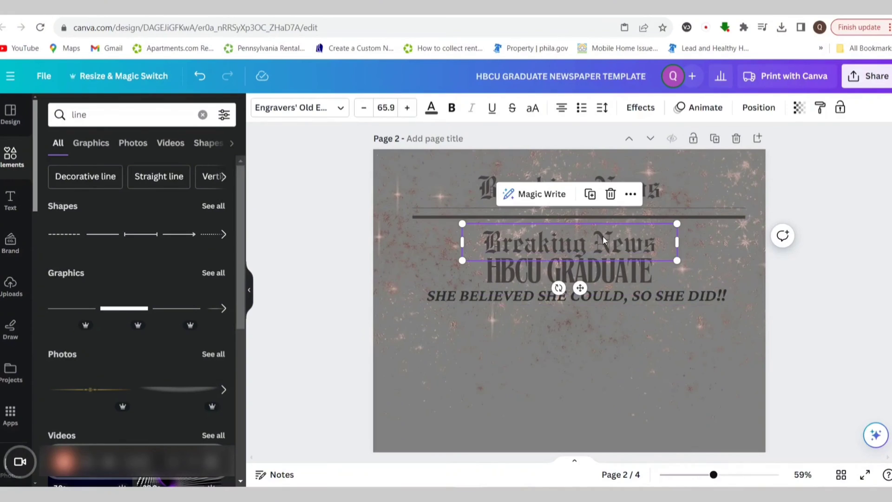
key(Delete)
- Place the HBCU GRADUATE title below the double lines and enlarge it to about size 137
drag(573, 258, 567, 232)
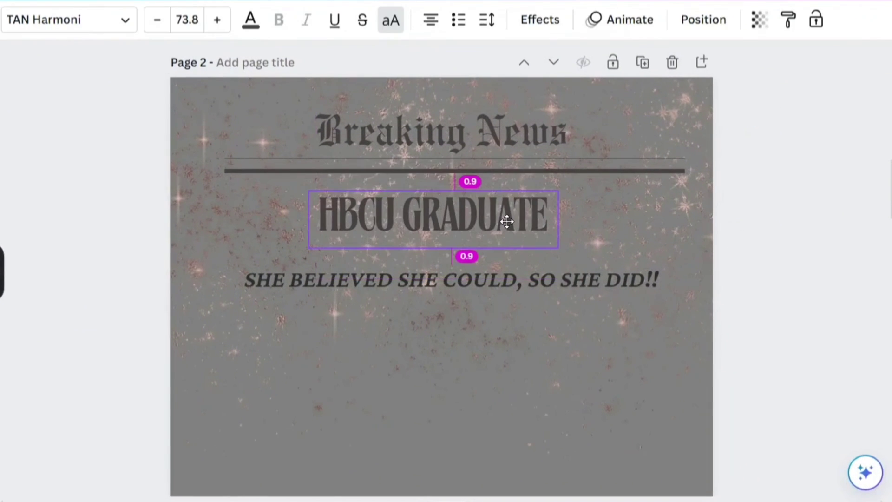
drag(508, 215, 508, 214)
drag(308, 241, 214, 274)
drag(561, 186, 678, 156)
drag(624, 210, 630, 225)
- Shrink the SHE BELIEVED SHE COULD, SO SHE DID!! tagline on page 2 to about size 33.9
click(637, 275)
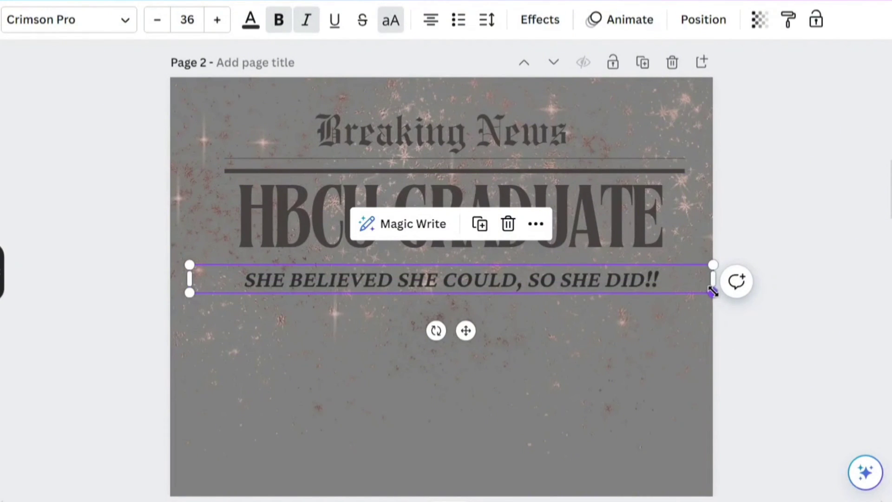
drag(713, 291, 684, 288)
click(883, 200)
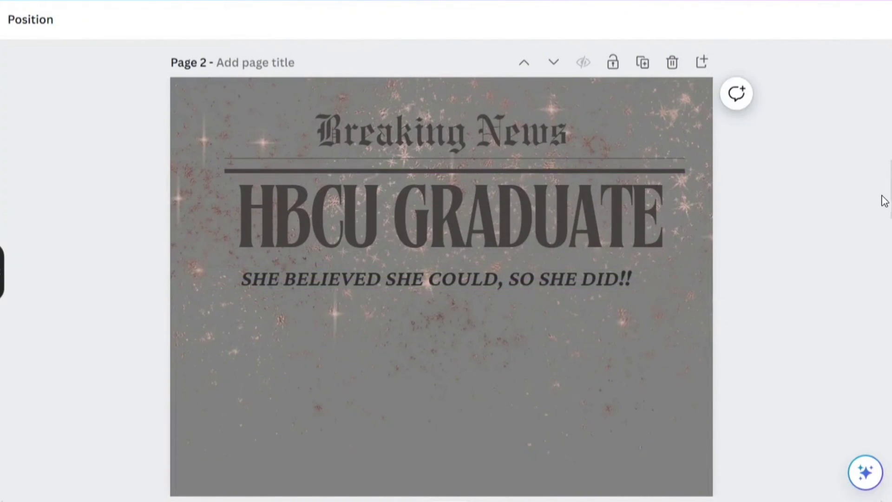
- Shift the HBCU GRADUATE title slightly down and to the right, closer to the tagline
drag(613, 228, 610, 233)
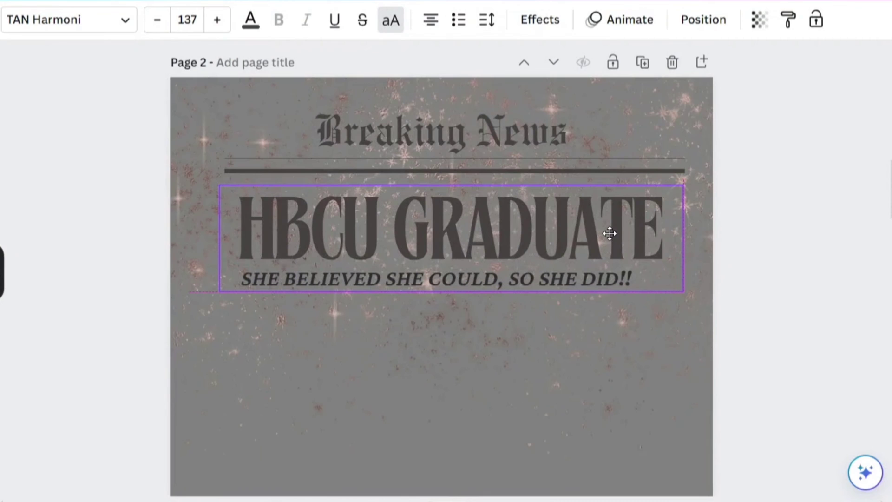
click(598, 278)
drag(599, 279, 603, 278)
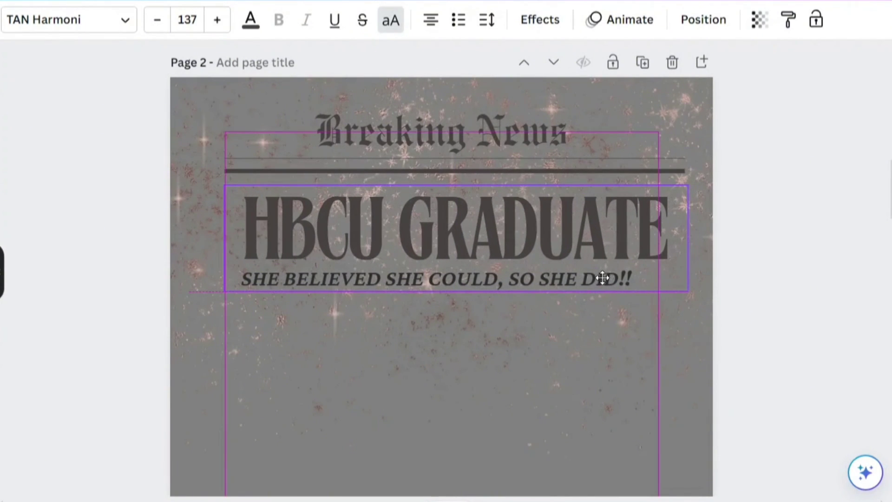
- Centre the SHE BELIEVED SHE COULD, SO SHE DID!! tagline beneath the HBCU GRADUATE title
click(635, 289)
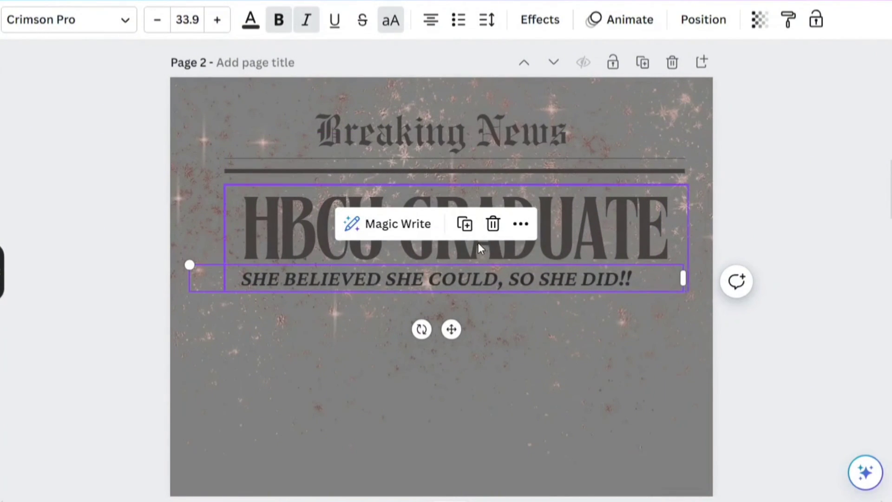
drag(570, 272, 589, 273)
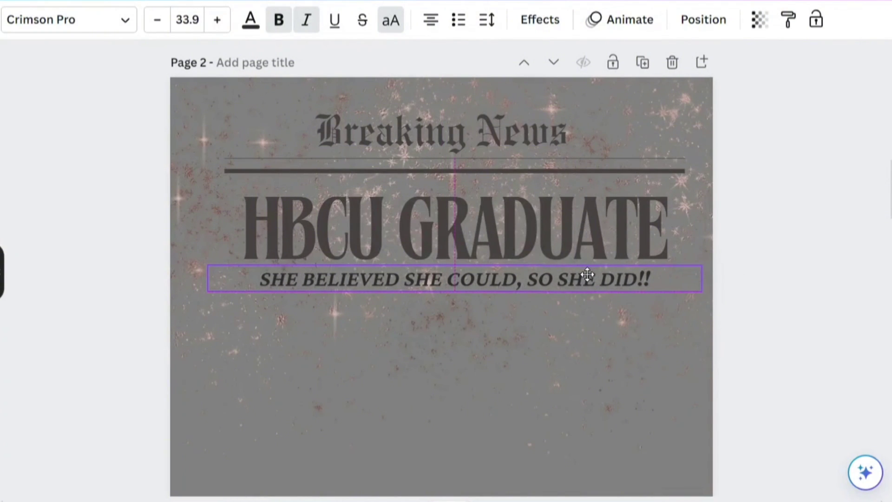
click(831, 200)
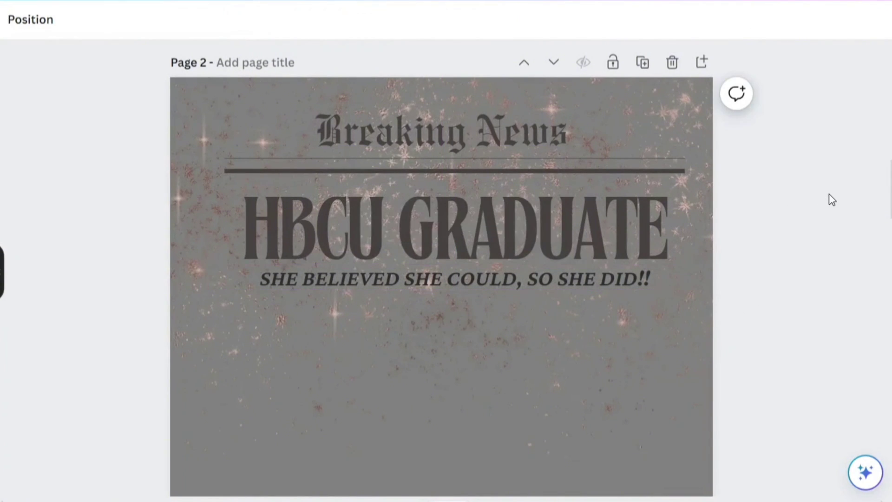
click(629, 285)
drag(629, 284, 630, 285)
click(860, 300)
- Copy the framed graduate photo from page 1's brand board and paste it onto page 2
scroll(835, 283, down, 3)
scroll(834, 283, up, 3)
scroll(269, 226, up, 10)
click(270, 226)
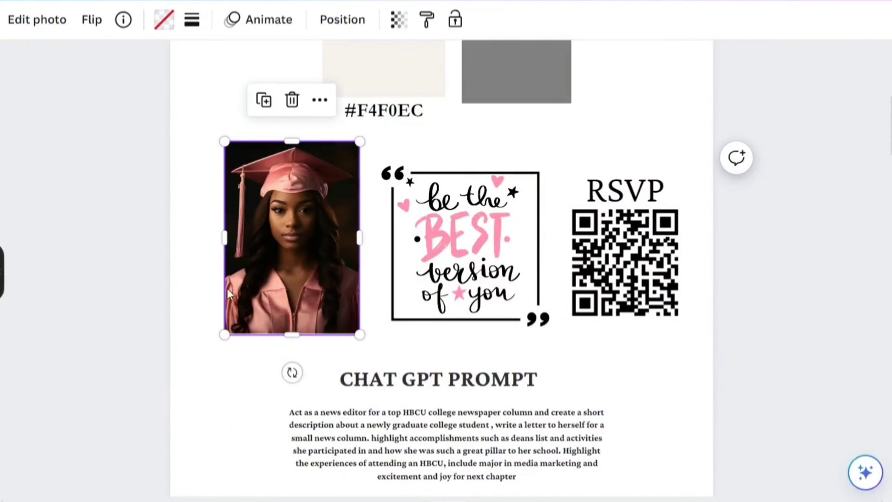
right_click(308, 216)
click(353, 87)
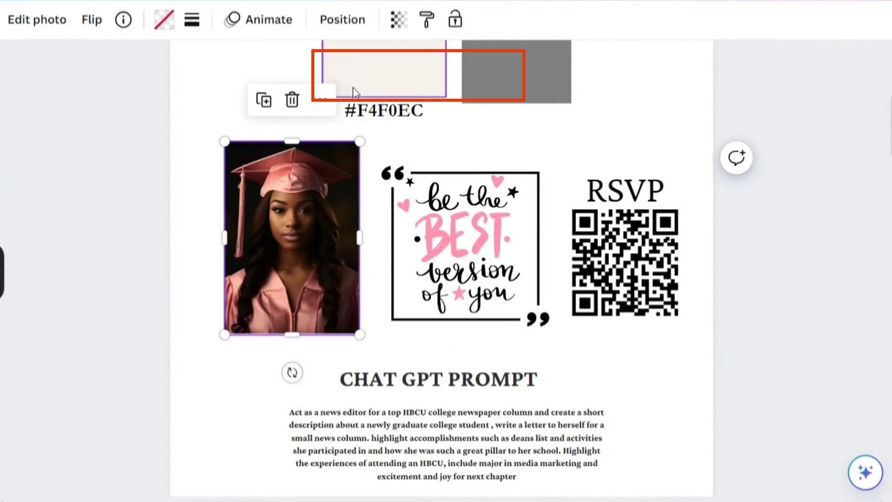
scroll(743, 264, down, 8)
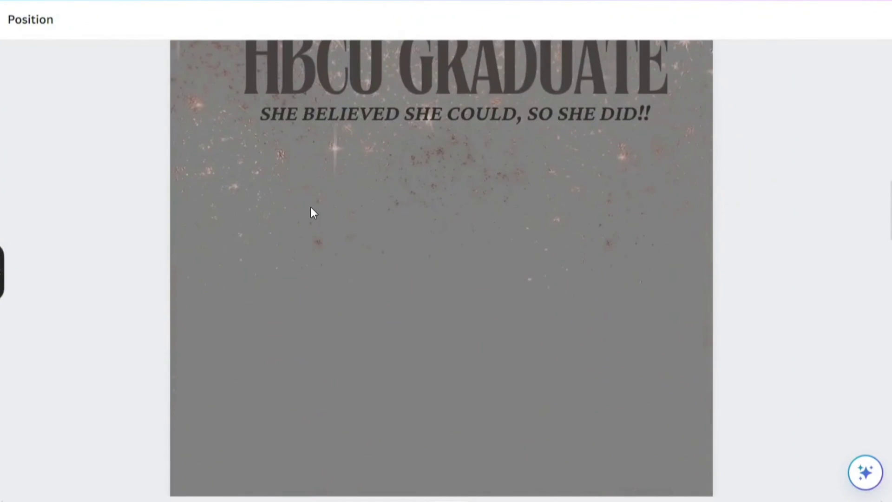
right_click(303, 209)
click(320, 257)
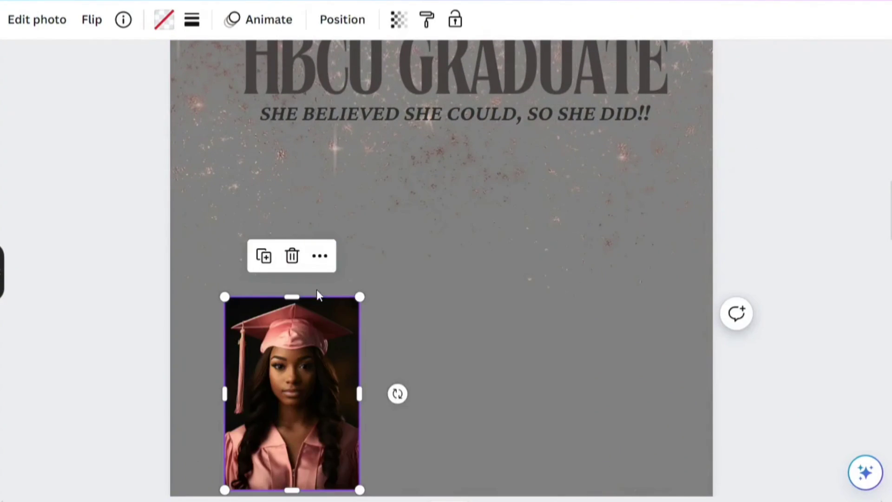
- Move the pasted photo up to the left below the tagline and delete only its image, keeping the frame
drag(277, 245, 261, 142)
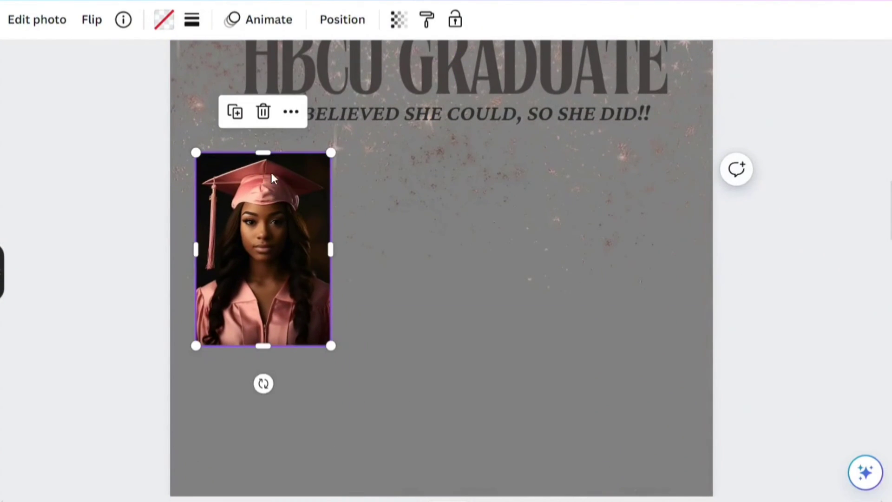
click(263, 113)
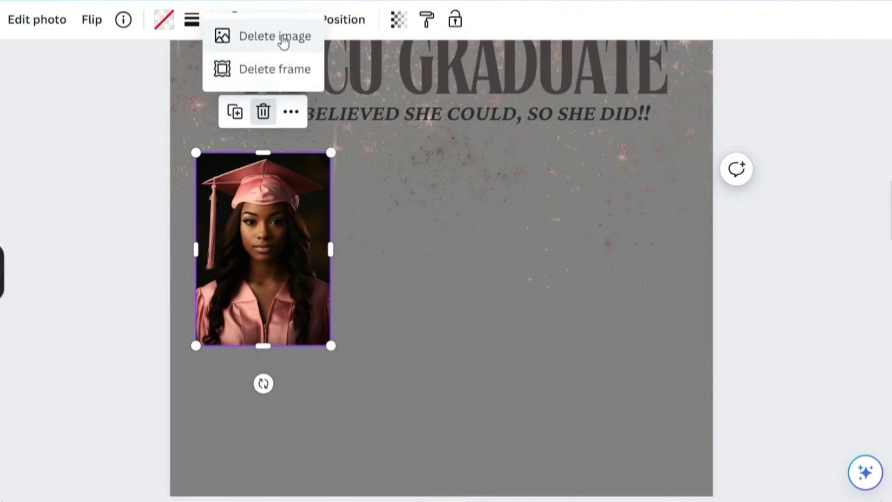
click(250, 41)
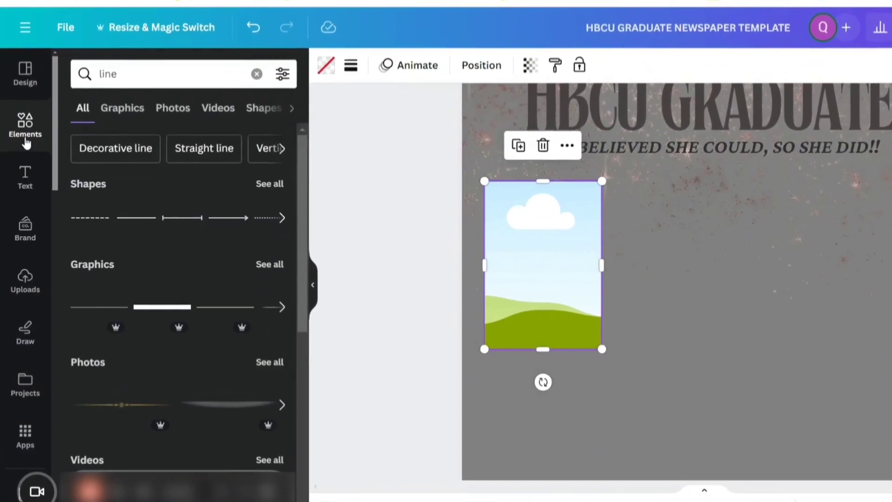
- Search the elements library for frames and look through the available frame shapes
click(20, 158)
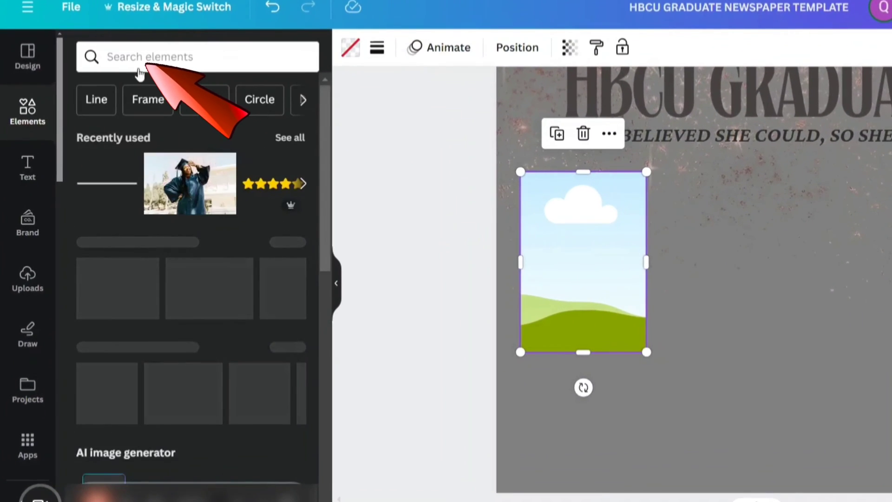
click(108, 117)
text(f)
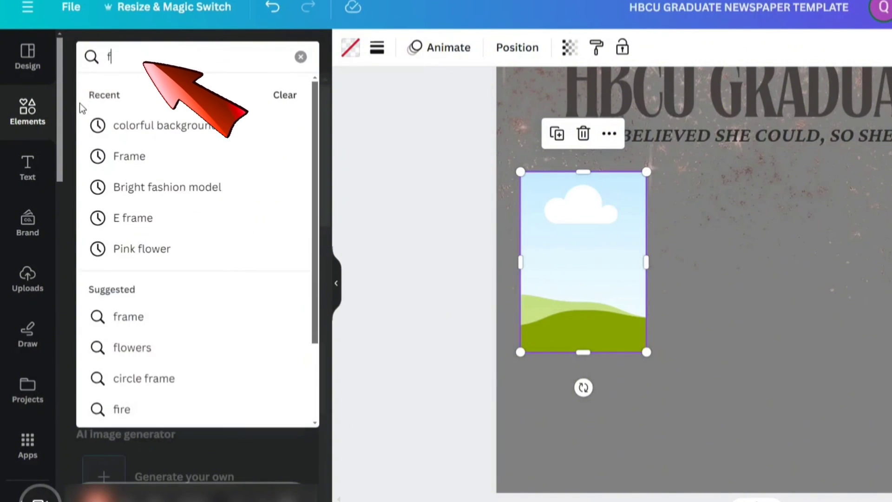
text(rames)
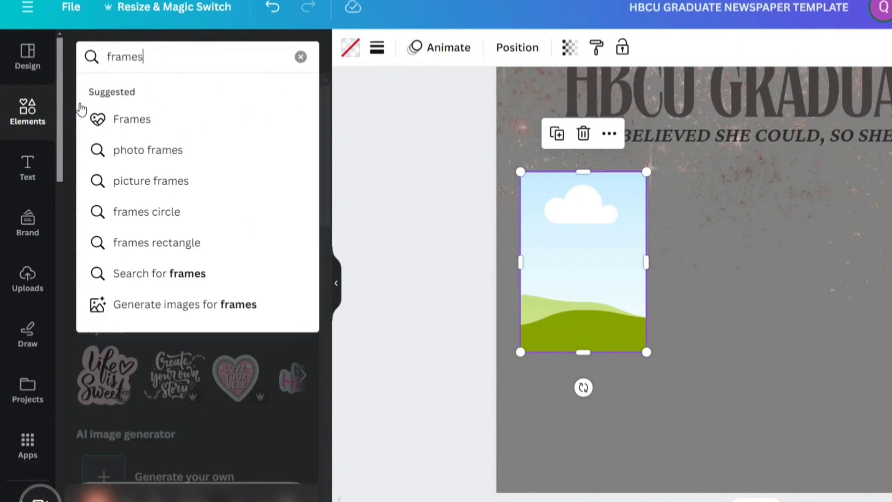
key(Return)
click(302, 177)
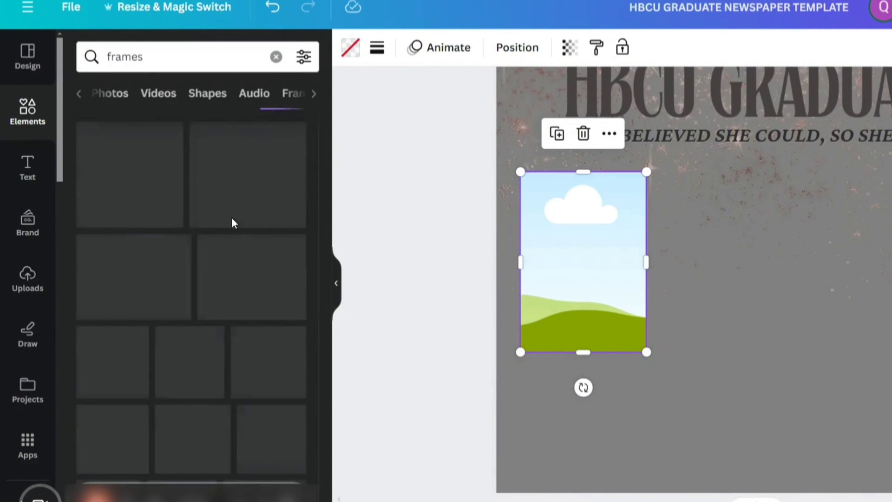
scroll(174, 406, down, 5)
scroll(174, 406, down, 2)
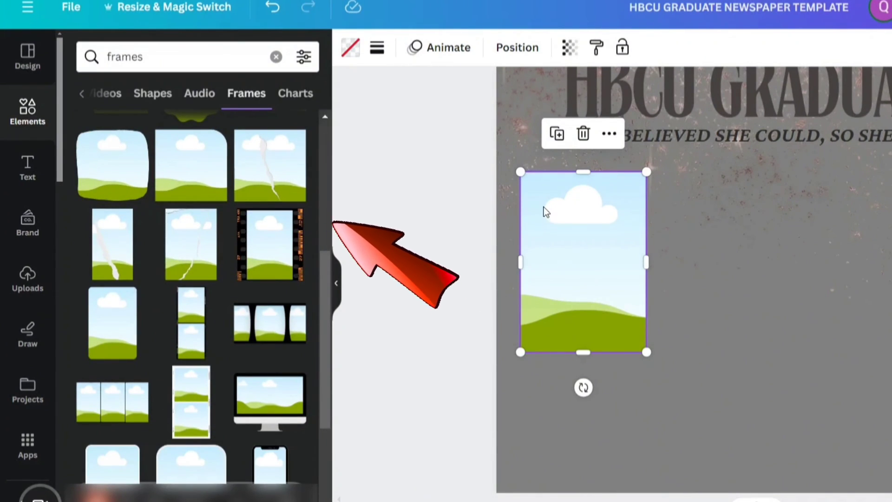
scroll(195, 345, down, 5)
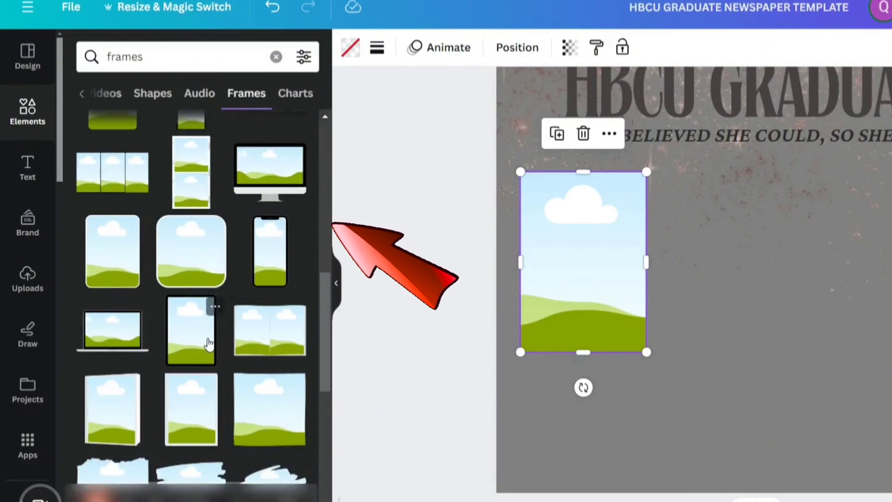
scroll(203, 326, down, 3)
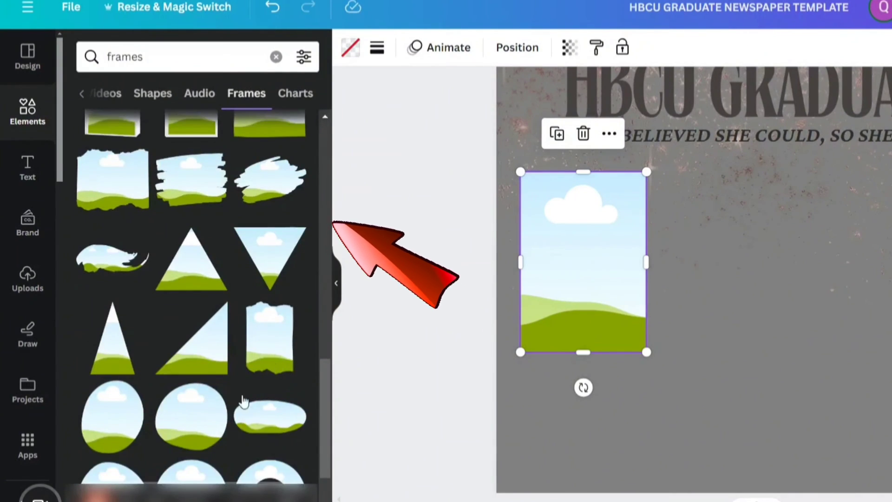
scroll(251, 405, down, 5)
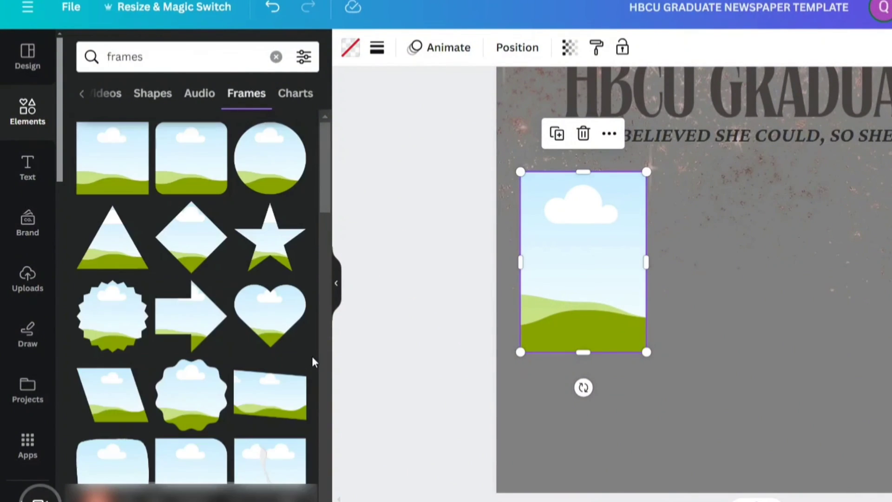
click(335, 290)
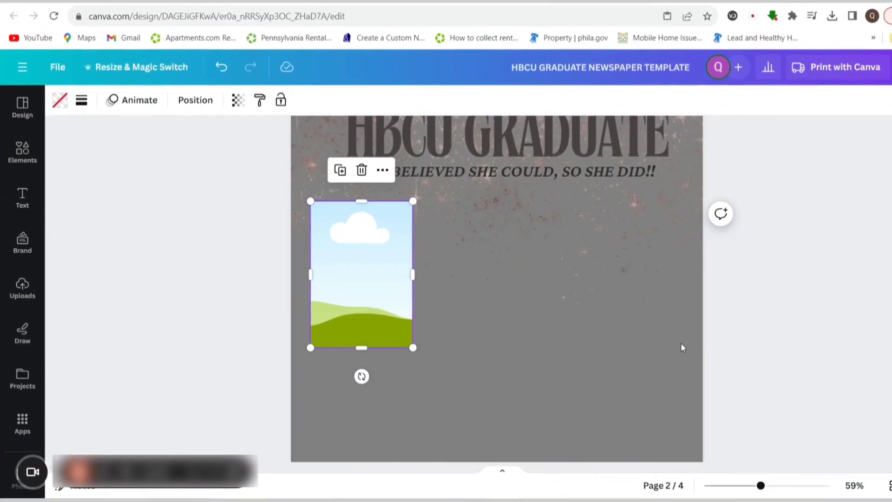
scroll(679, 343, up, 4)
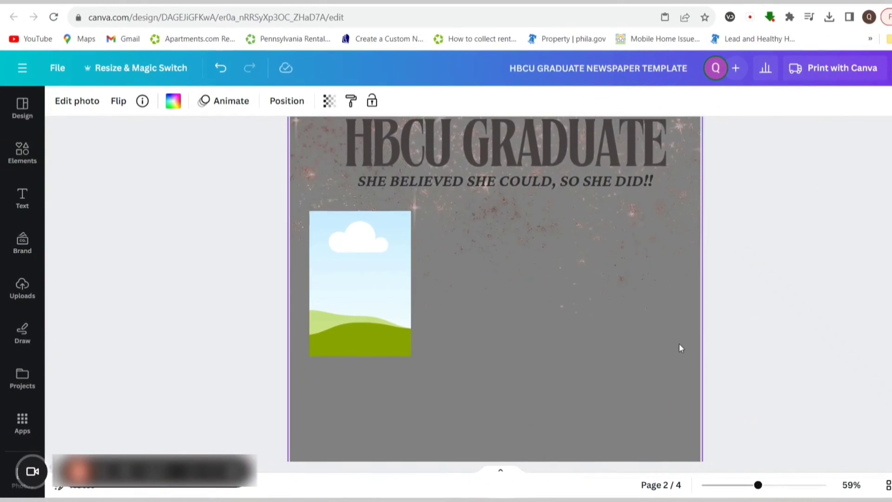
scroll(335, 384, down, 3)
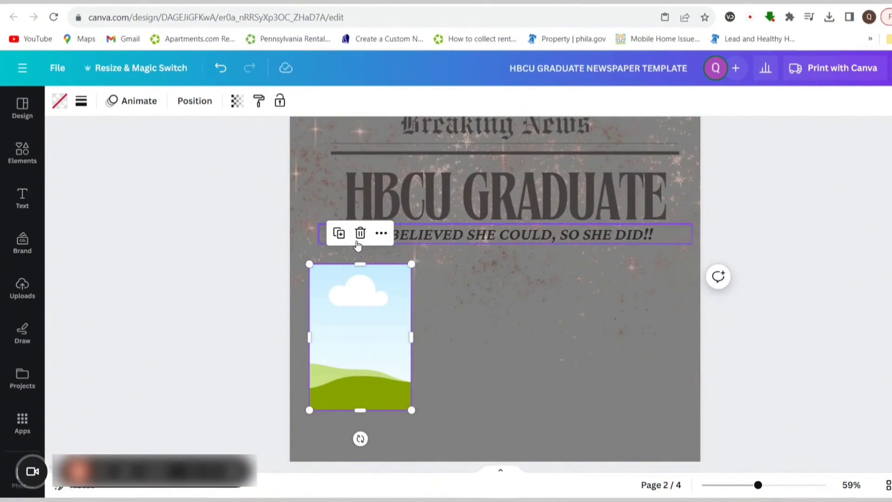
- Replace the empty frame on page 2 with the graduate photo copied from page 1's brand board
click(359, 241)
scroll(476, 300, up, 5)
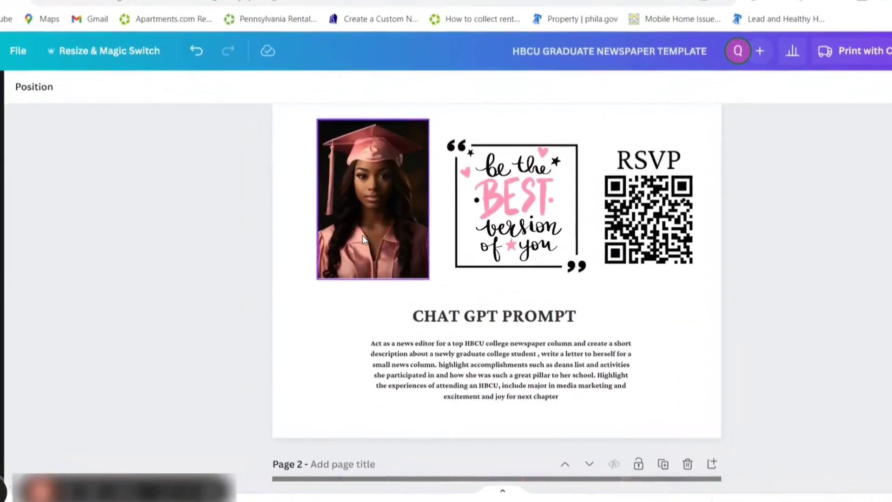
right_click(362, 236)
click(408, 134)
scroll(758, 272, down, 5)
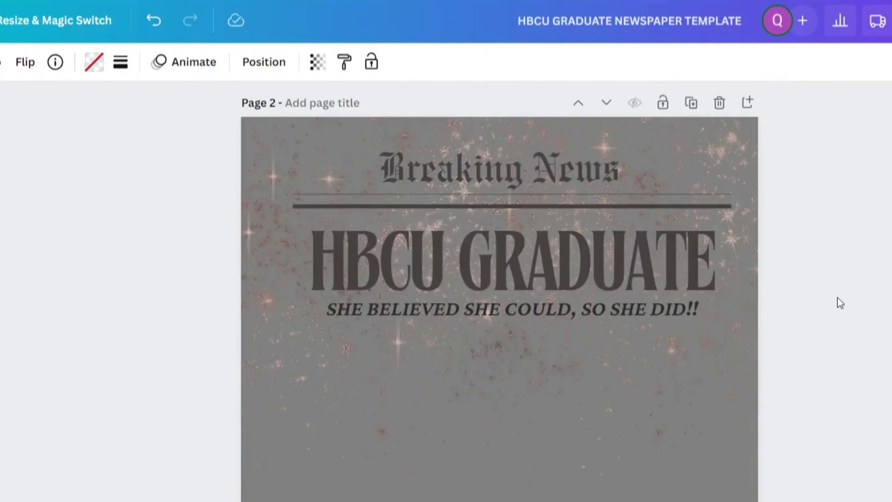
scroll(495, 262, down, 5)
scroll(348, 219, up, 2)
right_click(327, 236)
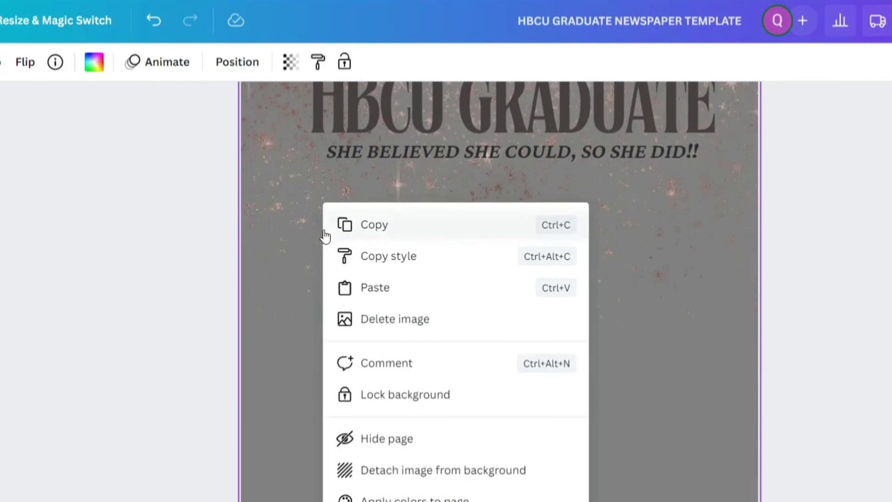
click(372, 290)
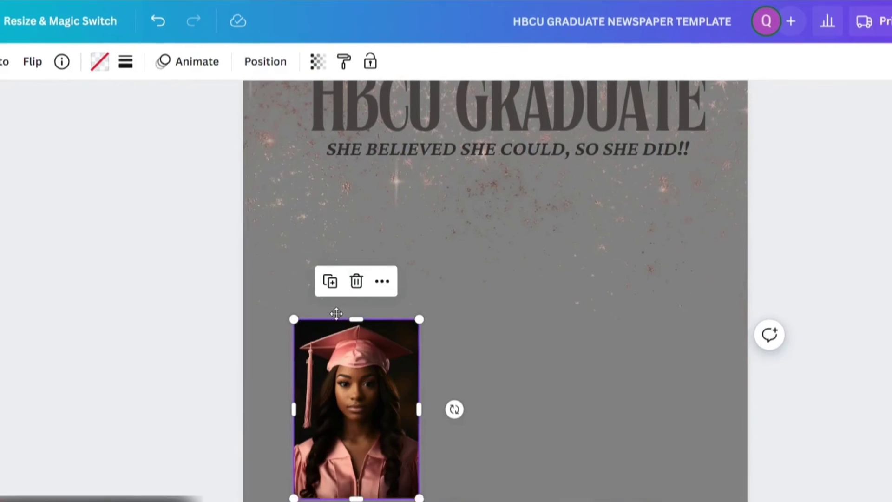
- Move the pasted photo up beneath the tagline on the left side of page 2 and enlarge it
drag(359, 338, 314, 194)
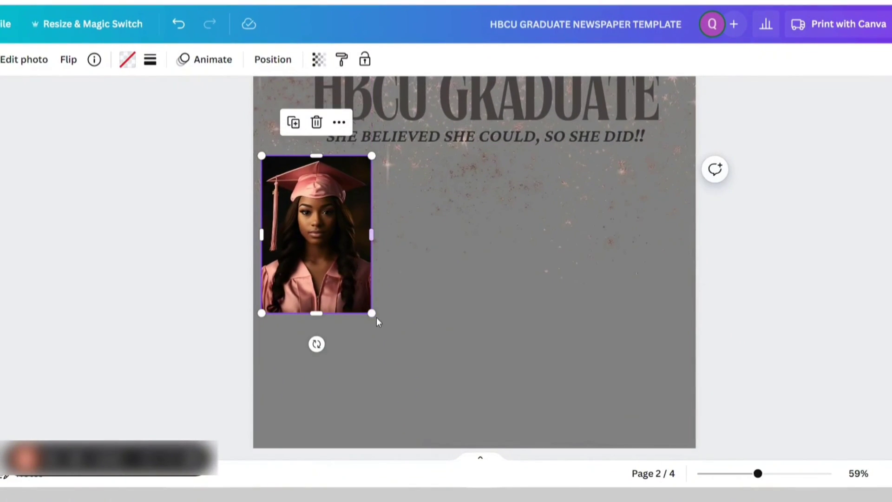
drag(372, 313, 440, 361)
drag(347, 300, 370, 301)
click(613, 293)
scroll(612, 293, up, 3)
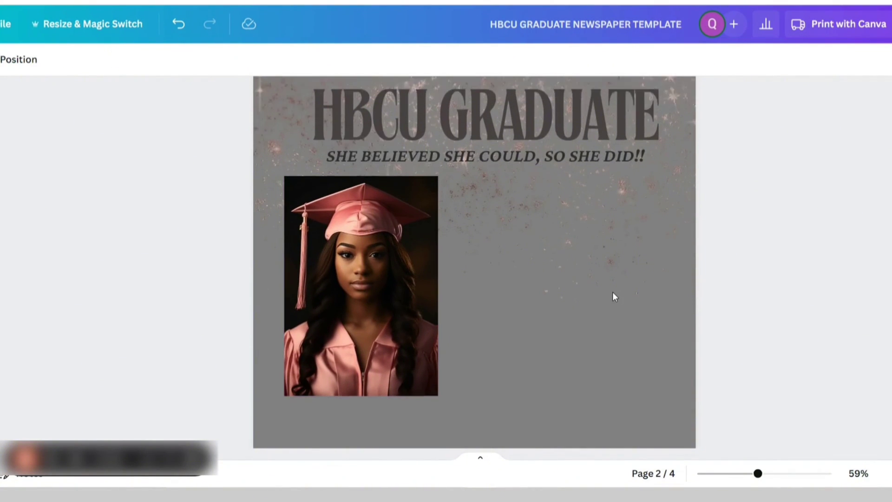
- Review the CHAT GPT PROMPT text on page 1 that describes the newspaper column to generate
scroll(613, 293, down, 3)
scroll(598, 297, down, 4)
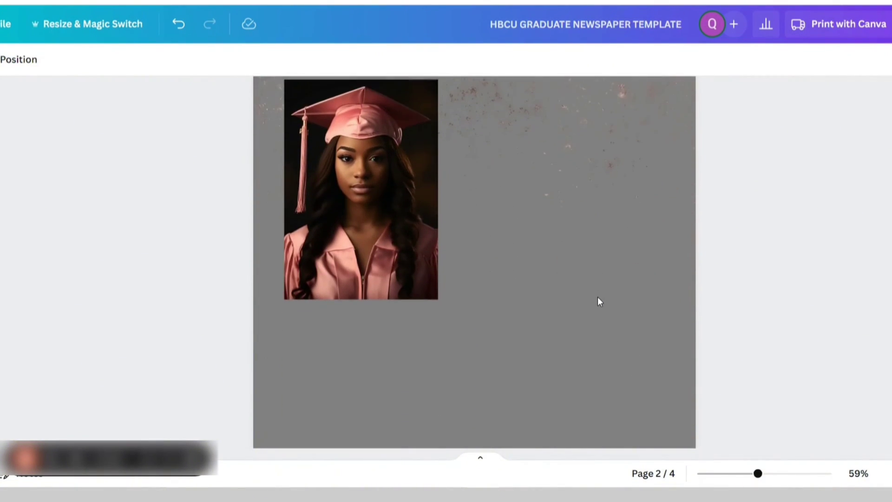
scroll(598, 297, up, 4)
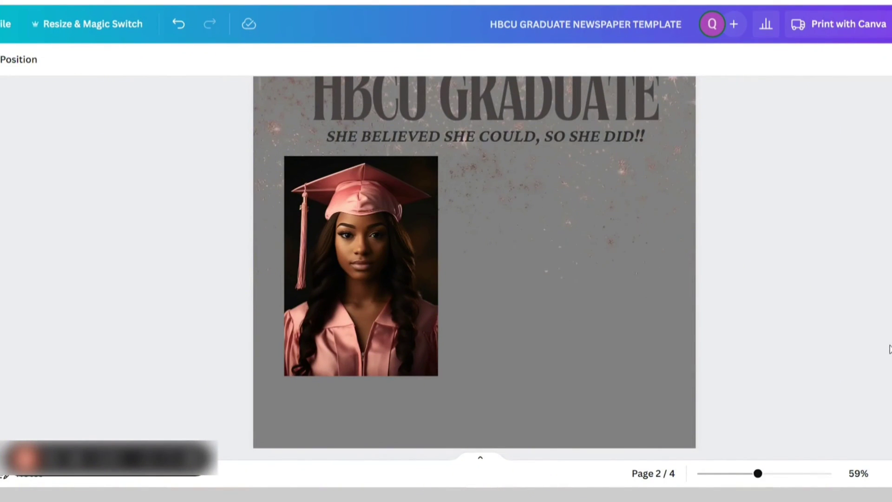
scroll(779, 323, up, 10)
scroll(719, 312, down, 3)
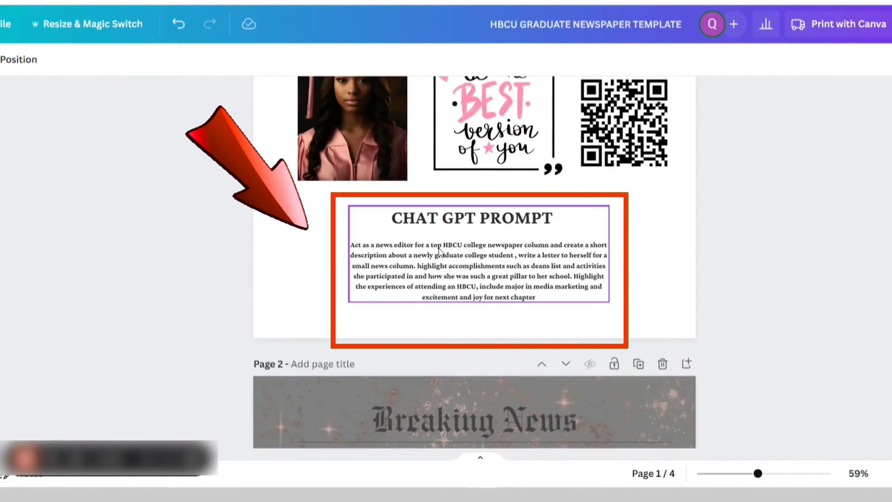
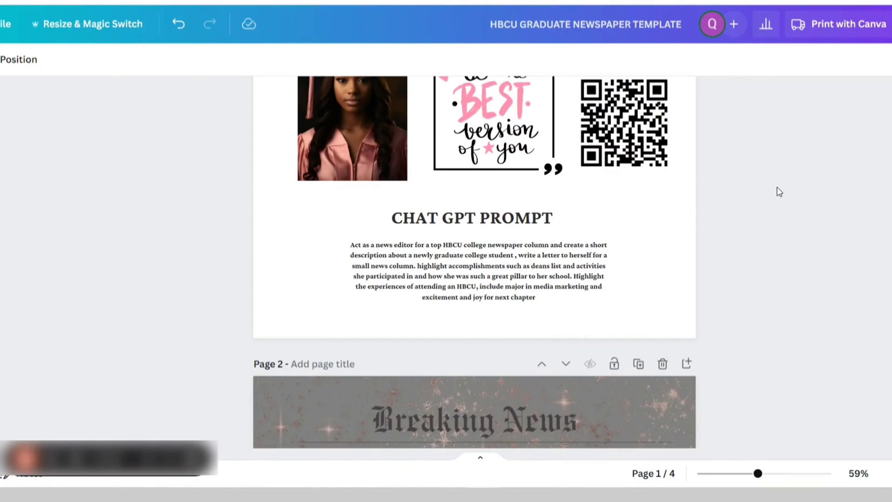
scroll(802, 251, down, 5)
scroll(827, 251, down, 4)
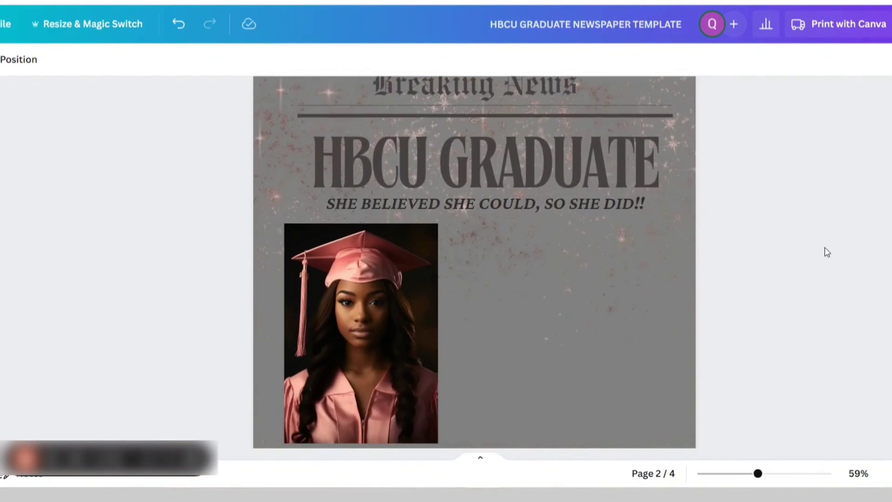
scroll(785, 280, up, 1)
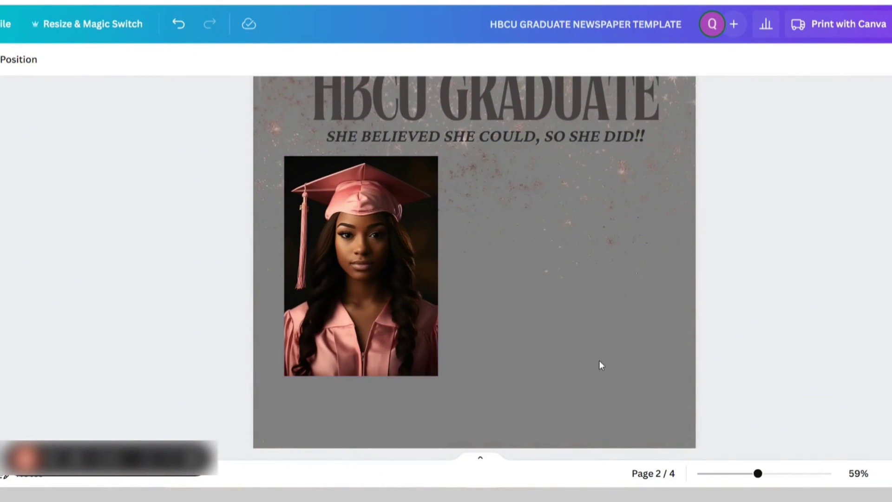
- Copy the "A LETTER TO MYSELF: REFLECTIONS FROM A NEW GRADUATE" heading from page 3 and paste it beside page 2's photo
scroll(475, 260, down, 10)
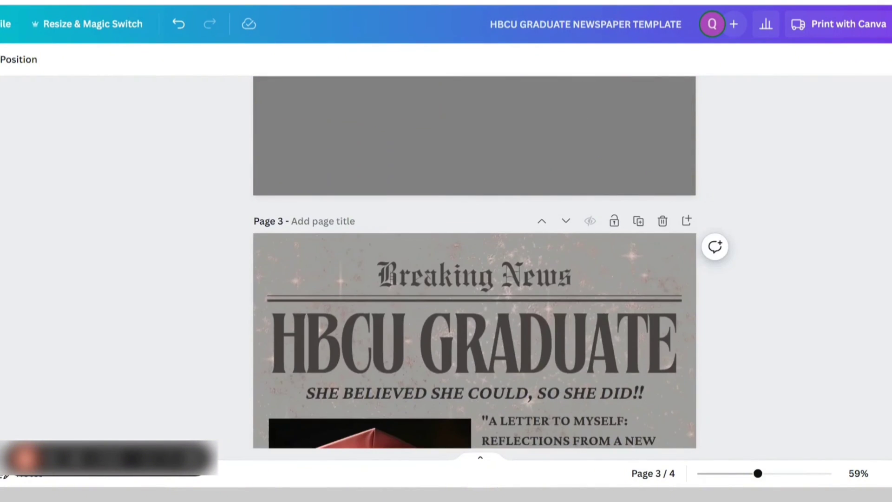
scroll(475, 260, up, 10)
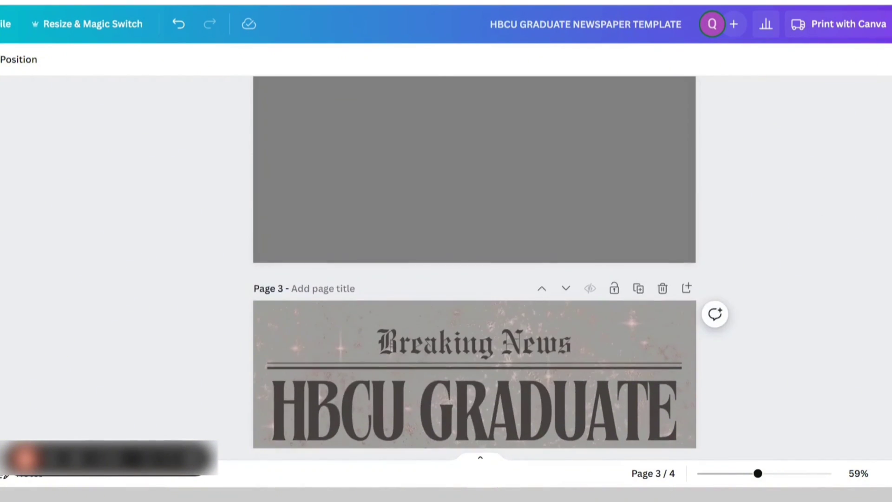
scroll(758, 226, down, 15)
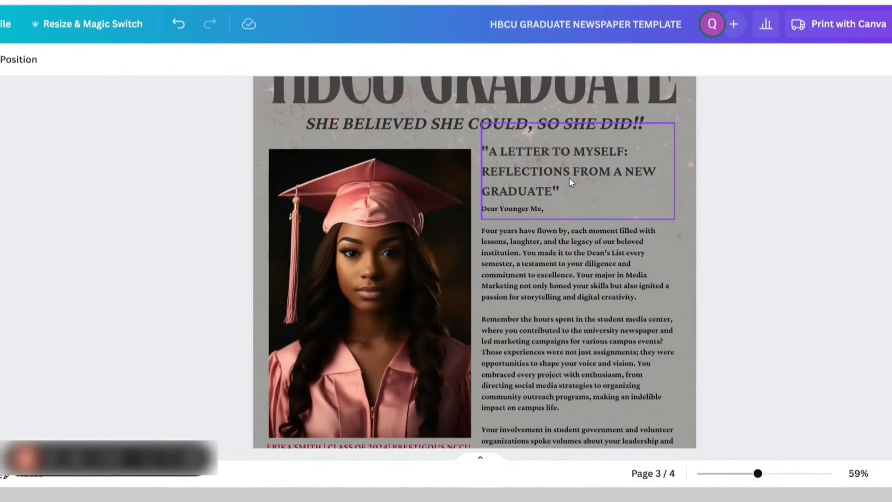
click(569, 181)
right_click(569, 181)
click(616, 107)
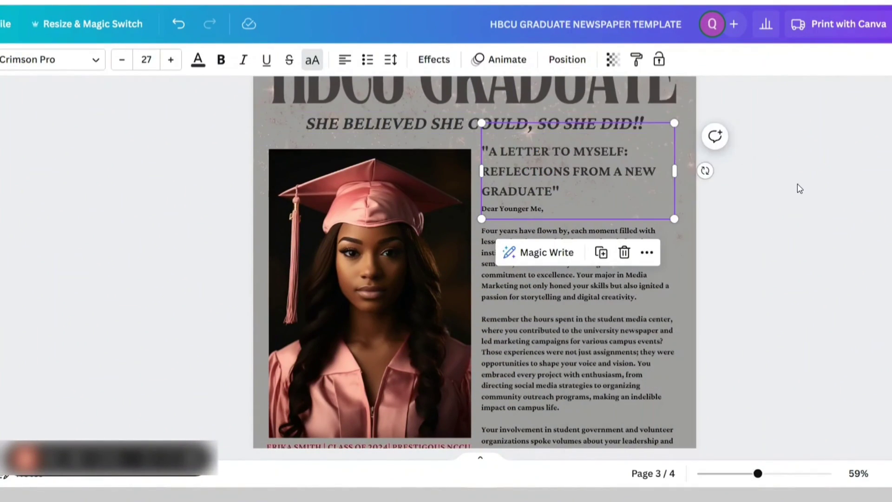
scroll(799, 183, up, 10)
click(544, 174)
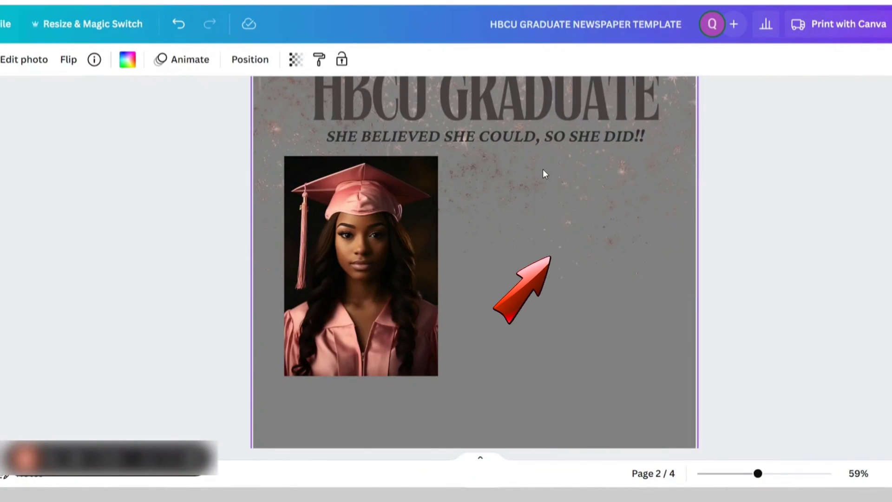
right_click(543, 169)
click(594, 246)
drag(533, 200, 505, 225)
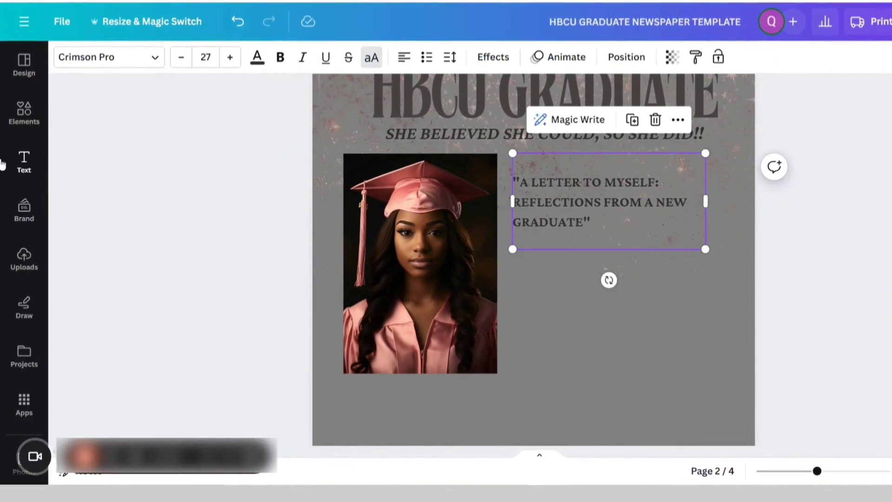
- Enlarge the photo to about 11.3 by 16.2 and shift the letter heading up and right, keeping a gap between them
click(2, 160)
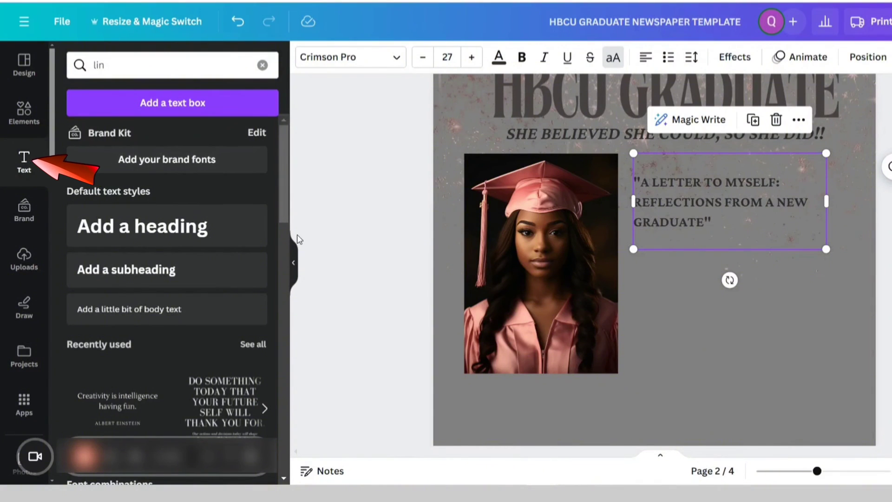
click(294, 263)
drag(580, 221, 578, 210)
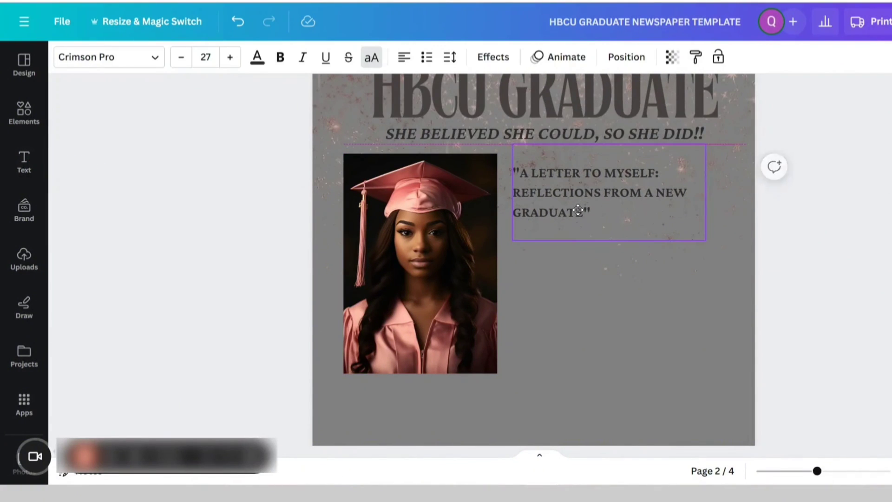
drag(417, 235, 422, 235)
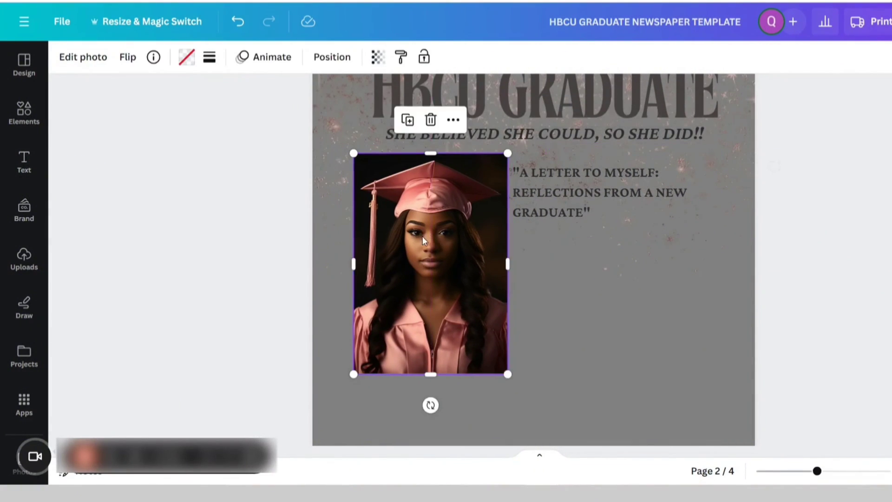
drag(354, 376, 339, 394)
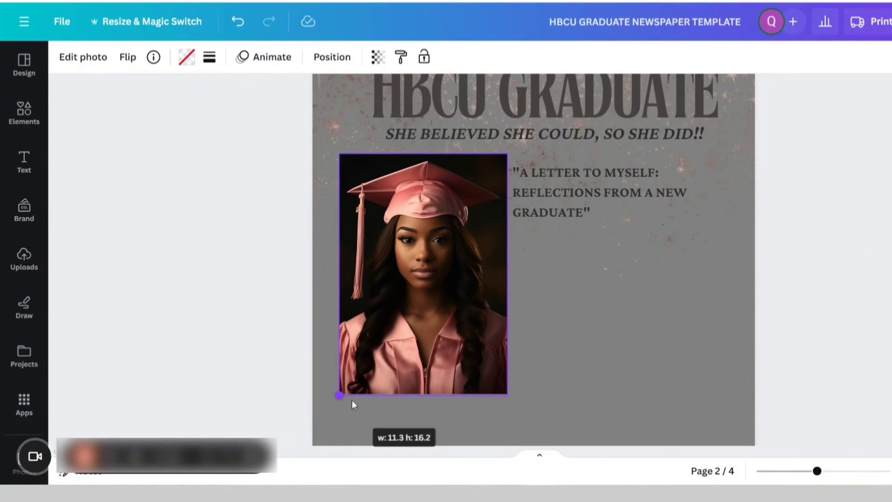
drag(552, 192, 580, 189)
drag(452, 225, 459, 225)
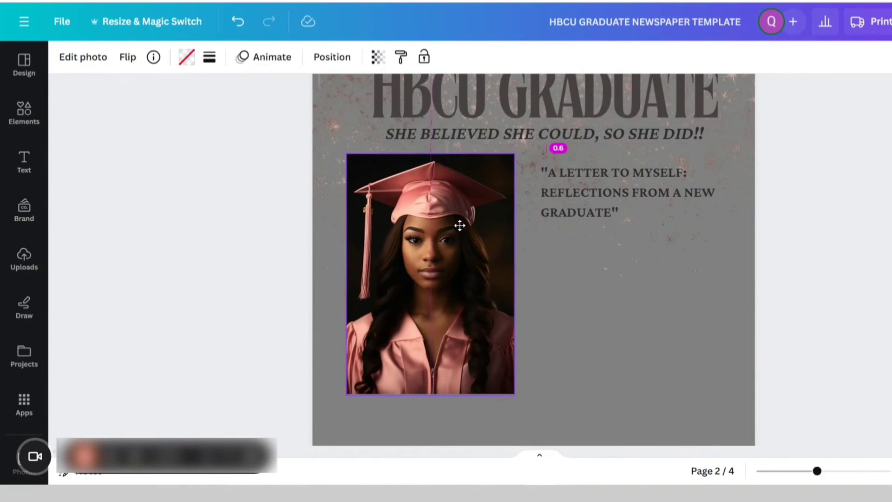
- Copy the "Dear Younger Me" letter text from page 3 and return to page 2
scroll(869, 293, down, 15)
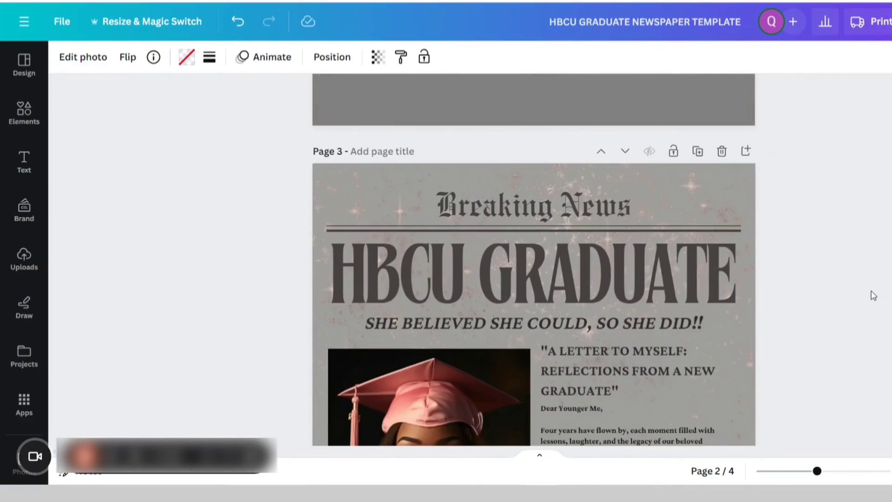
click(614, 226)
right_click(614, 226)
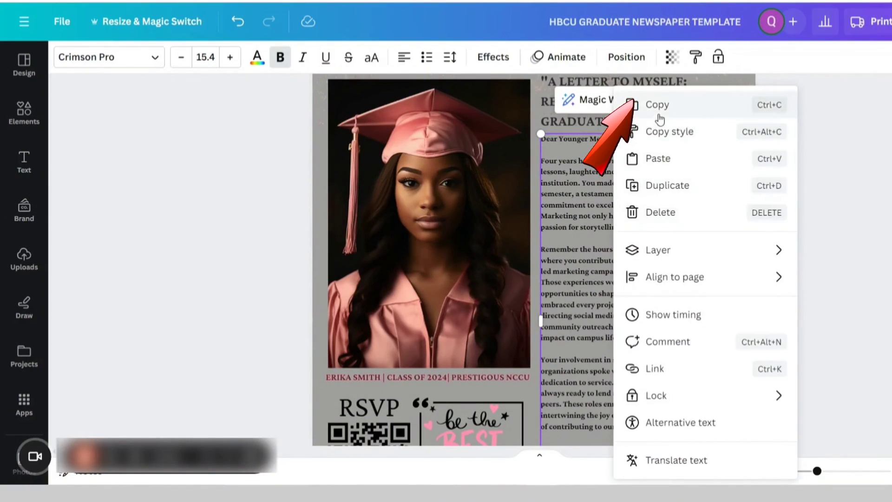
click(626, 103)
scroll(860, 194, up, 8)
scroll(860, 193, up, 5)
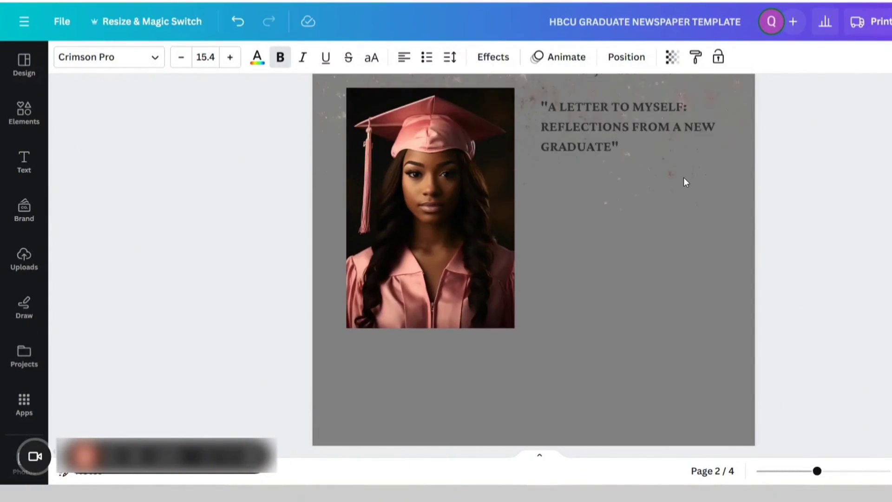
scroll(604, 191, up, 2)
- Shift the letter heading slightly up and left, and paste the copied letter text beneath it, aligned to its left edge
drag(560, 199, 552, 189)
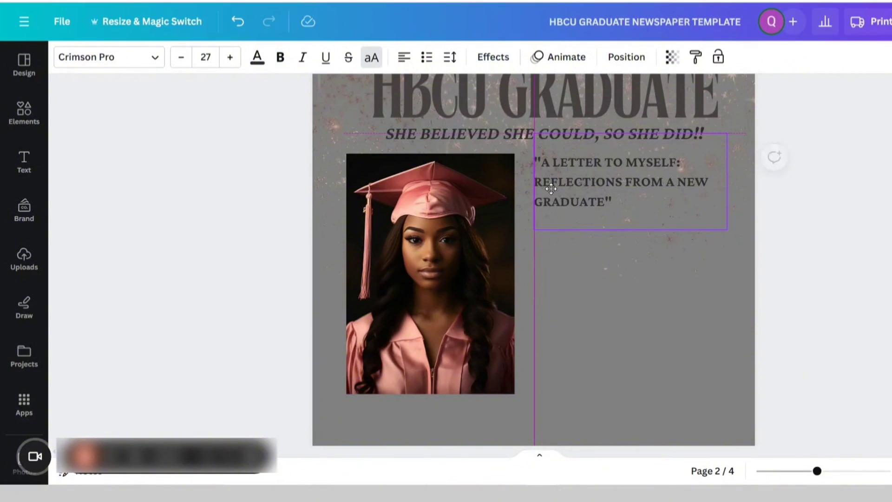
click(548, 246)
right_click(549, 248)
click(553, 250)
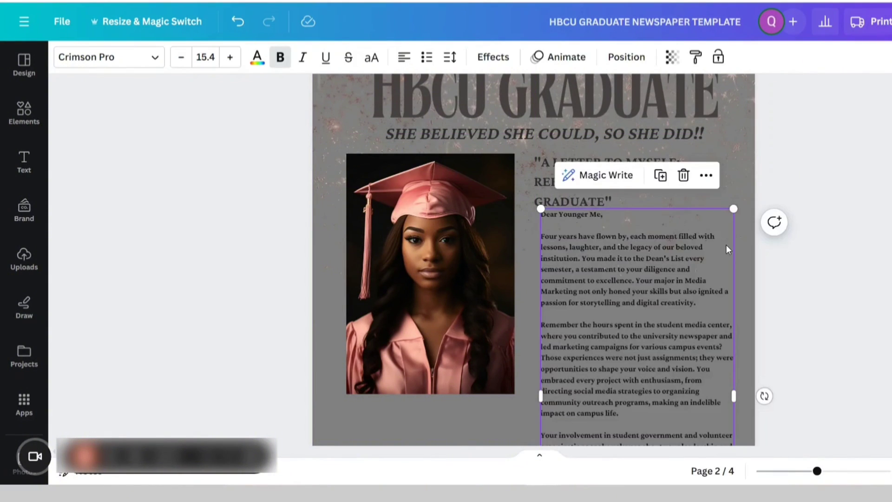
scroll(792, 237, down, 4)
drag(662, 222, 655, 222)
- Enlarge the graduate photo from its lower-right corner until it nearly meets the letter column
scroll(436, 234, up, 2)
click(437, 238)
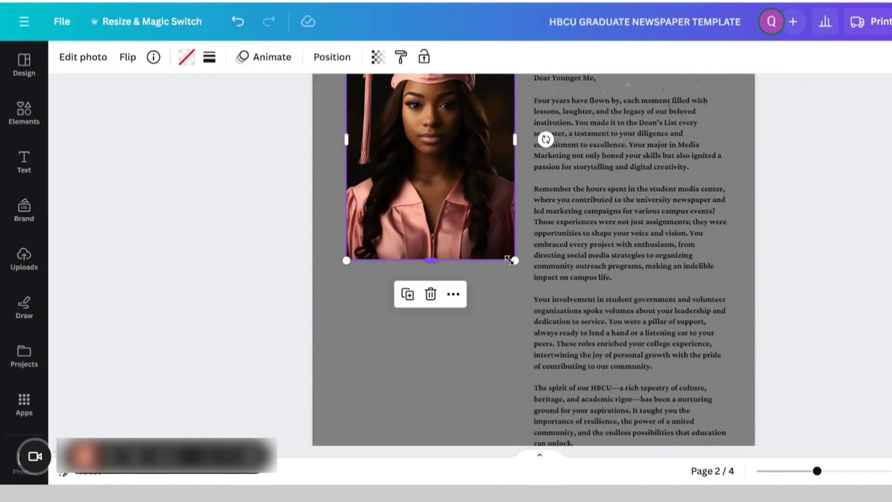
drag(509, 259, 528, 278)
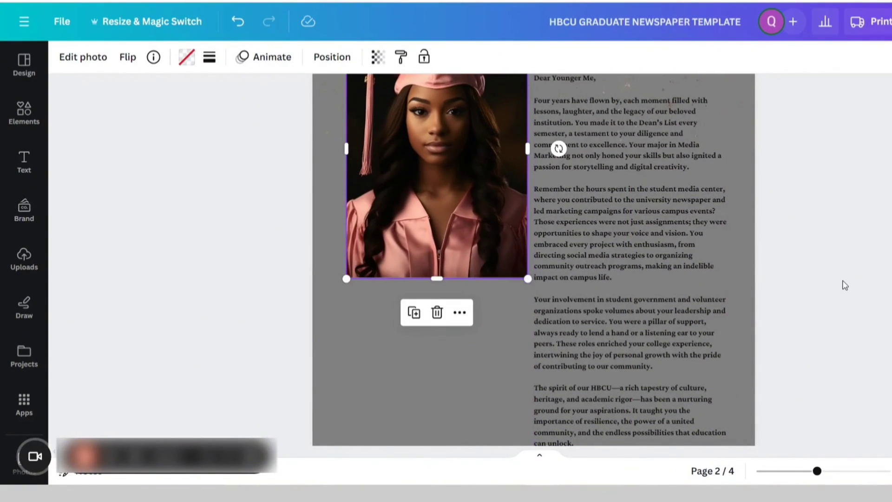
click(845, 285)
- Nudge the letter heading slightly up to leave more space above the "Dear Younger Me" greeting
scroll(841, 281, up, 2)
click(616, 187)
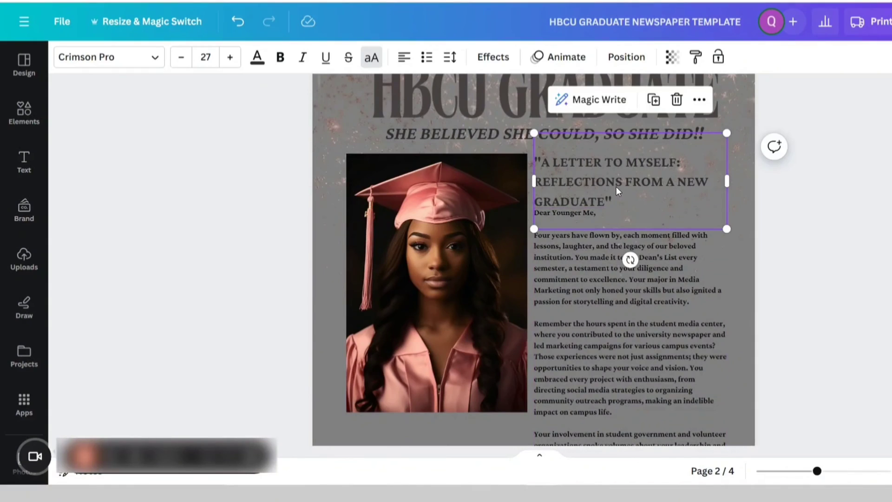
click(668, 276)
scroll(668, 276, down, 2)
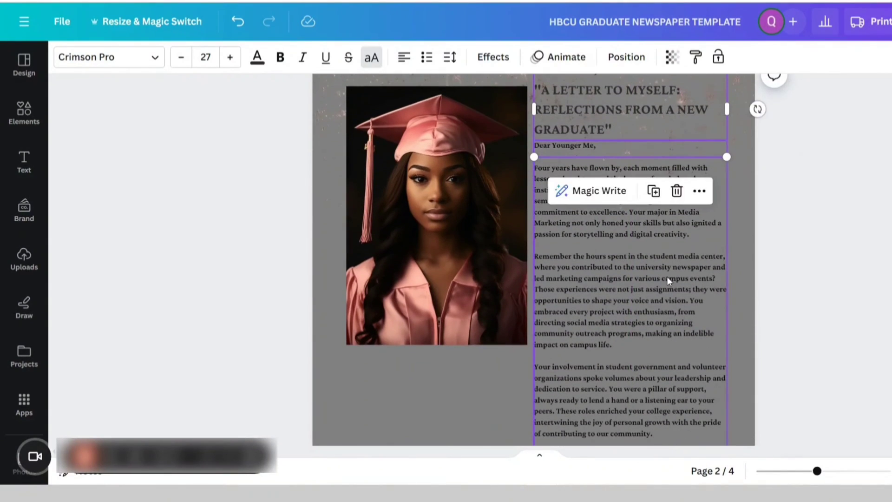
click(846, 319)
- Copy the "CLASS OF 2024" graduate caption from page 3 and paste it below the photo on page 2
scroll(836, 316, down, 3)
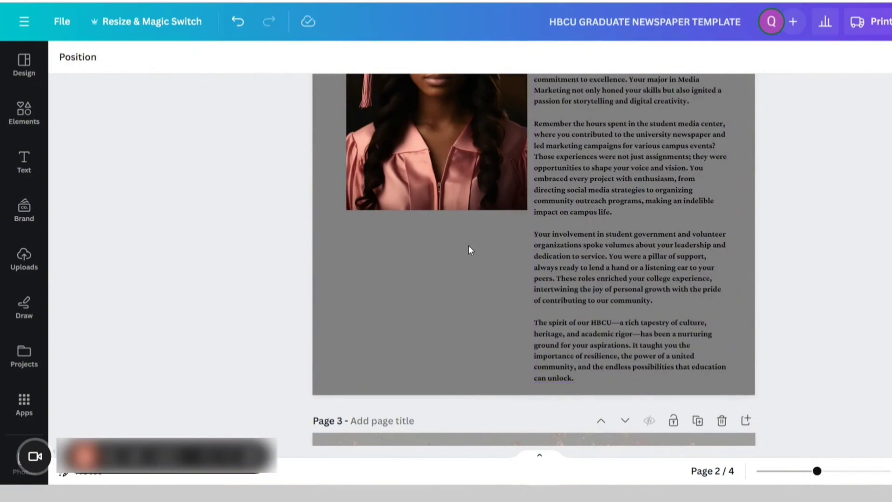
scroll(867, 311, down, 8)
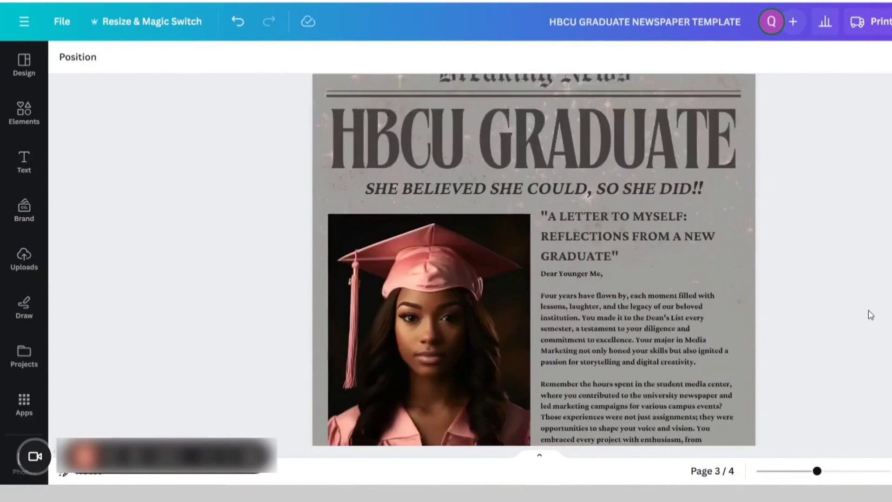
click(359, 244)
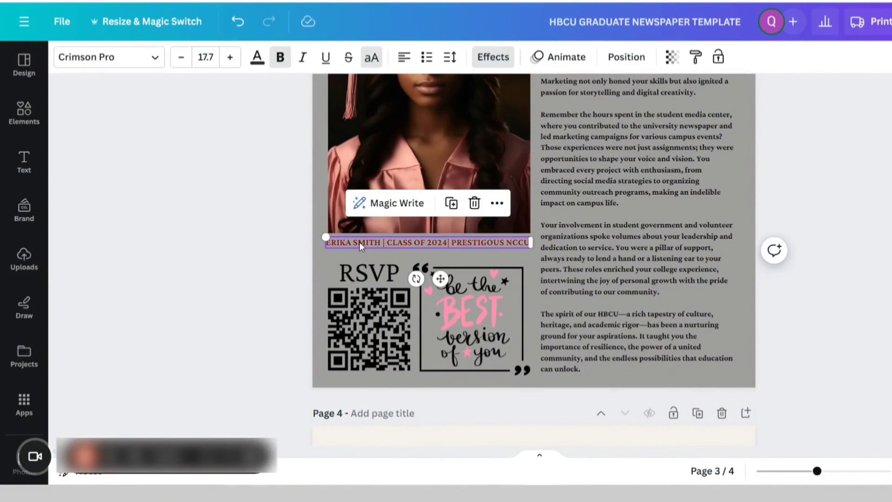
right_click(359, 241)
click(389, 107)
scroll(568, 198, up, 10)
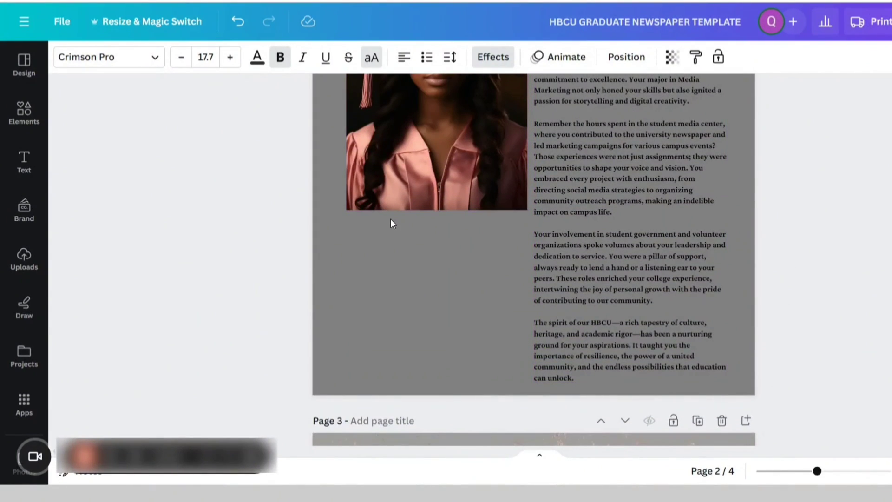
click(395, 222)
right_click(398, 221)
click(424, 249)
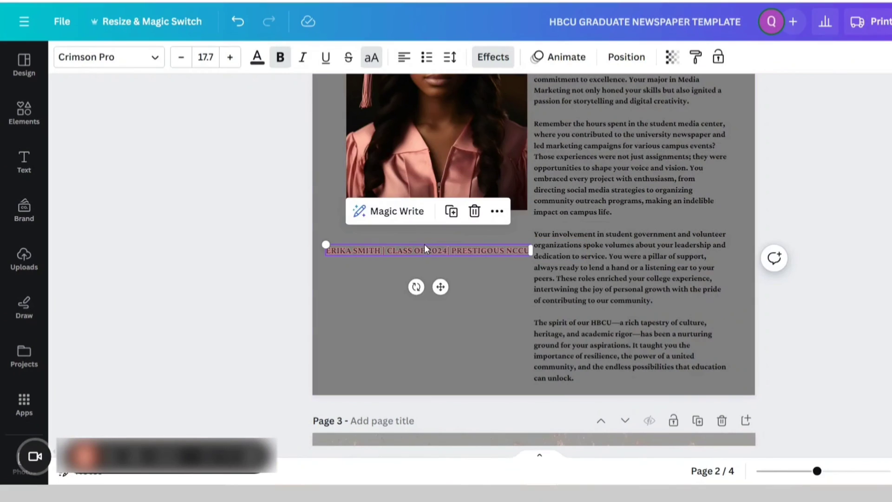
- Enlarge the graduate photo slightly from its lower-left corner and place the caption directly beneath it
drag(441, 287, 449, 252)
click(350, 200)
drag(350, 210, 339, 222)
click(417, 217)
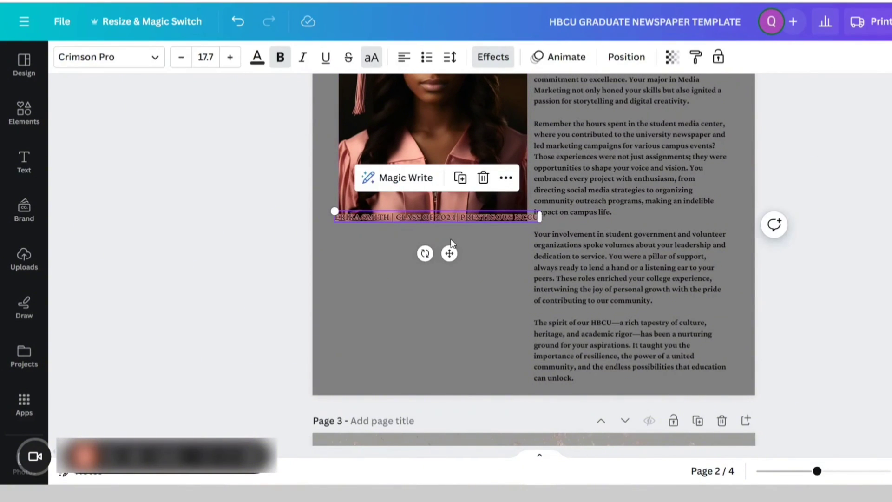
drag(451, 250, 451, 264)
- Reduce the caption's font size to 17 and shift it slightly left so it ends at the photo's right edge
click(786, 311)
click(413, 207)
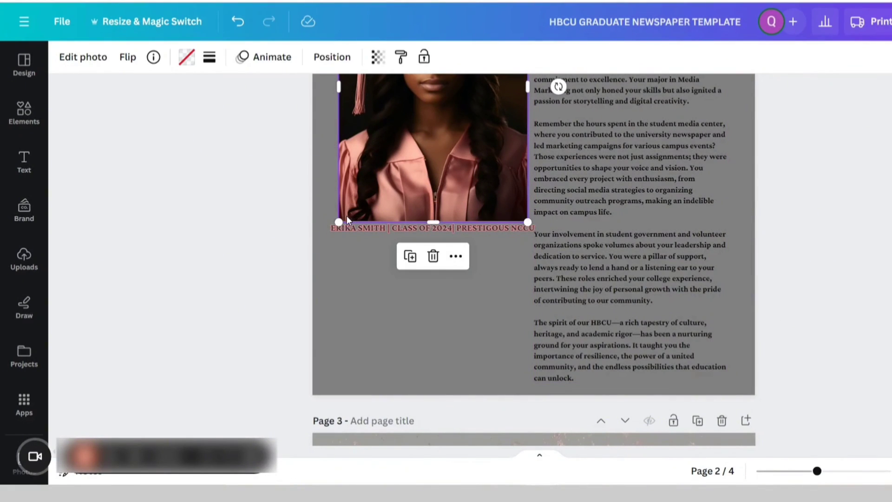
drag(337, 219, 339, 222)
click(348, 230)
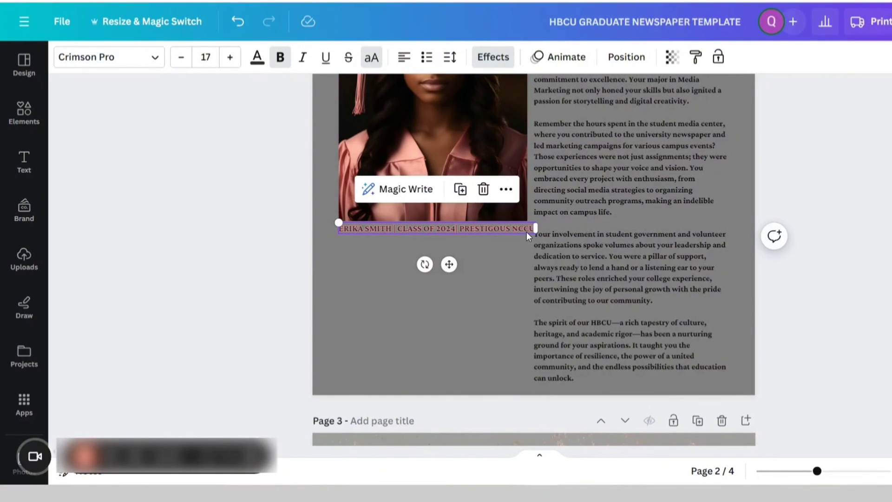
drag(449, 264, 444, 262)
click(826, 303)
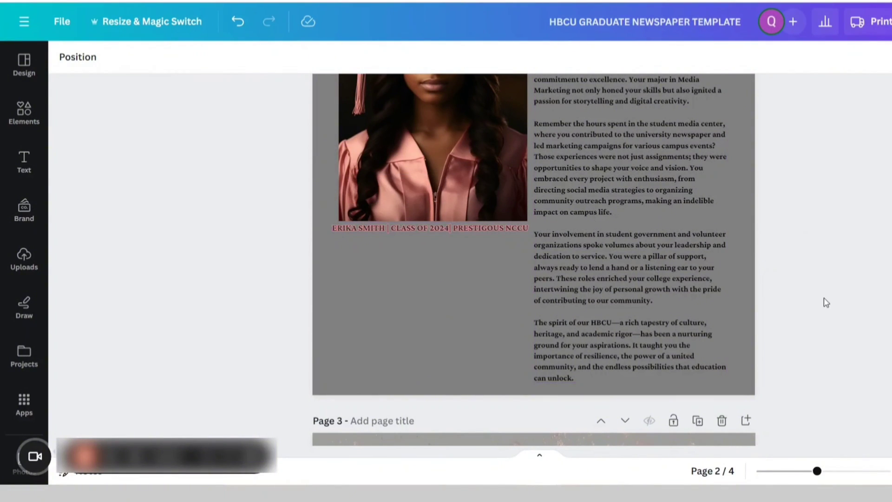
- Remove the caption's outline by setting its text effect style to None
click(439, 229)
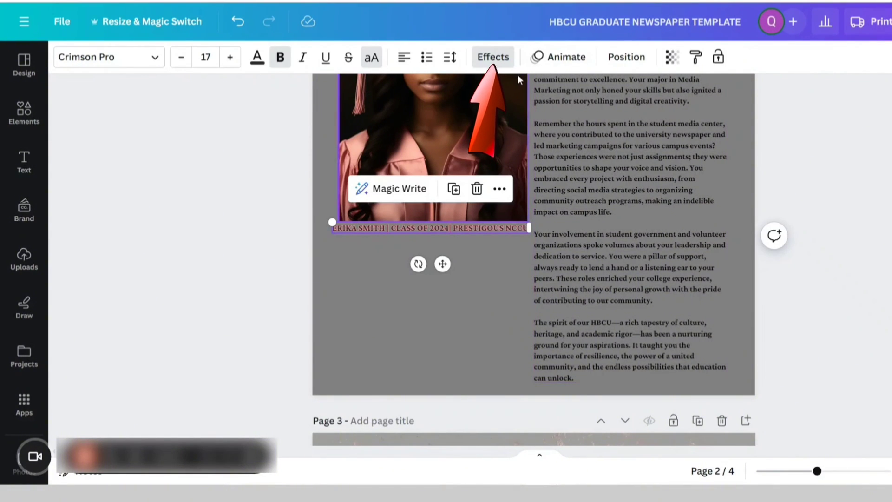
click(505, 65)
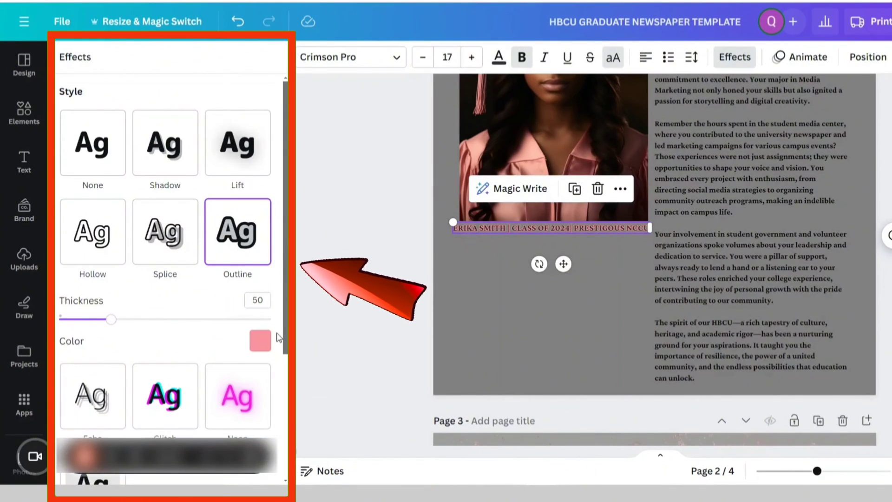
click(95, 146)
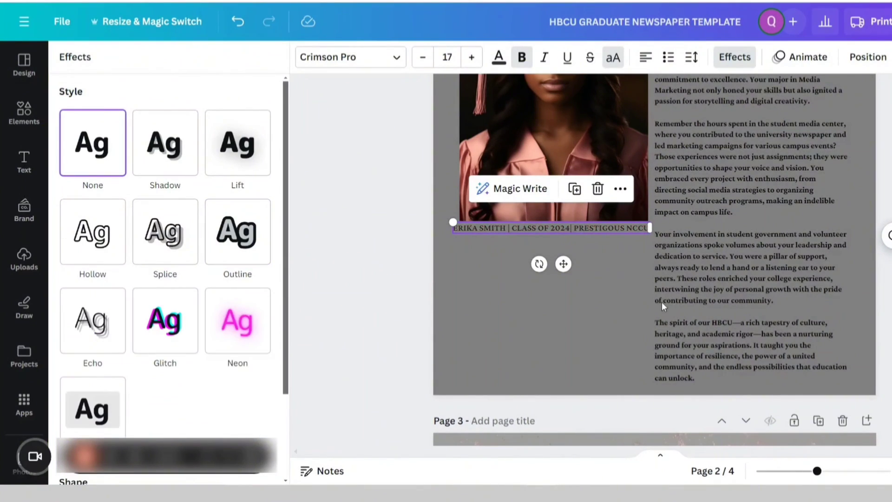
click(687, 211)
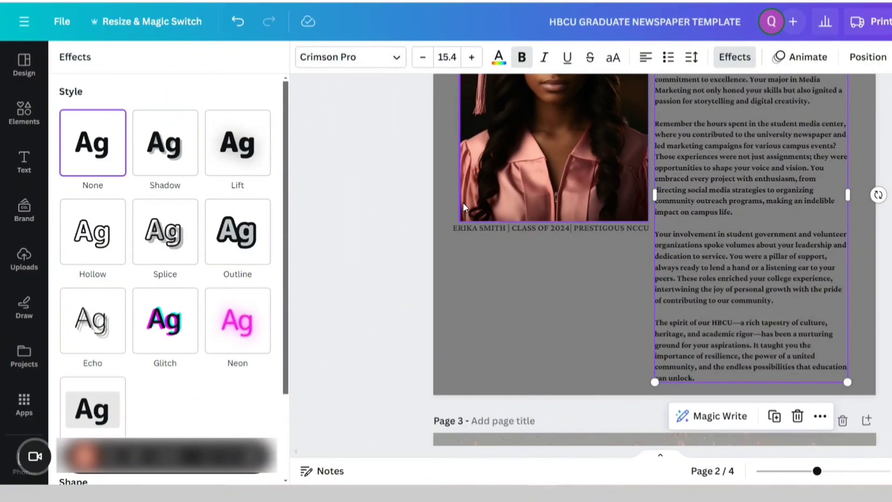
click(498, 231)
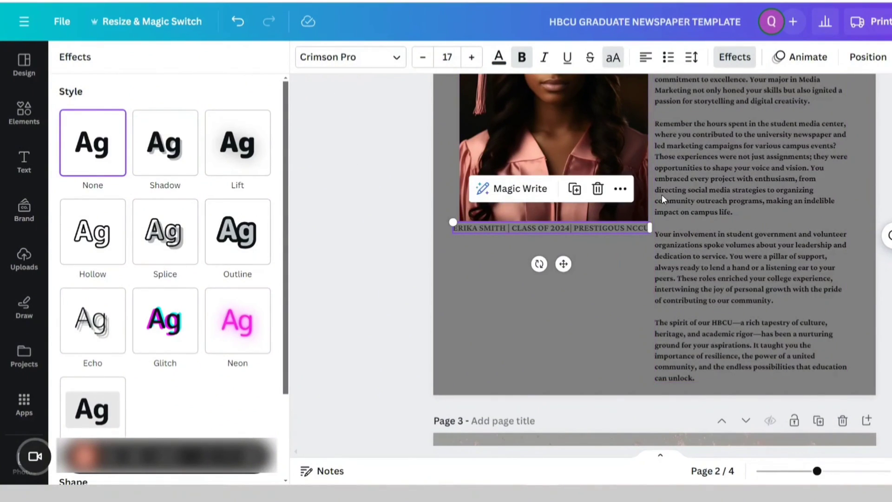
- Apply the Outline text effect to the caption using the pink document color
click(259, 253)
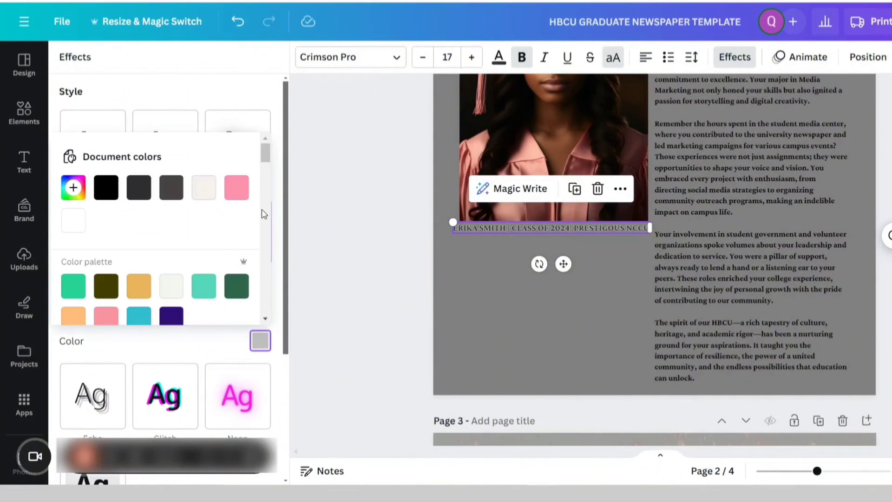
click(237, 187)
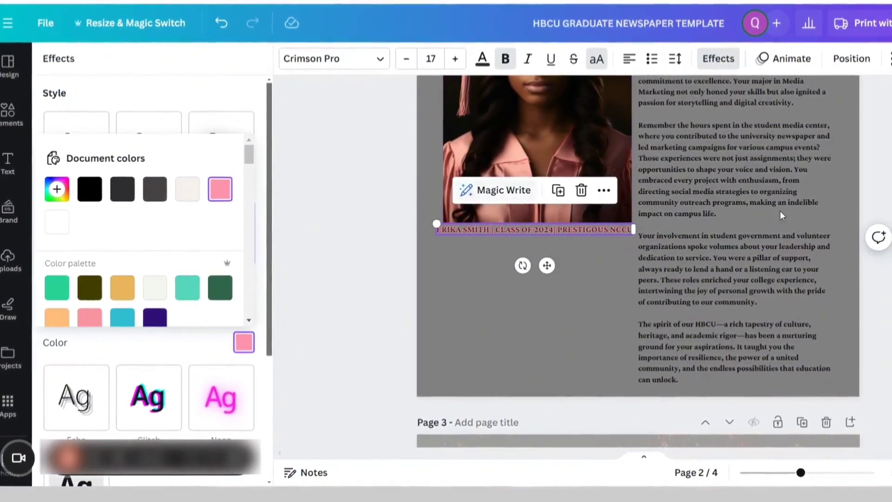
key(Escape)
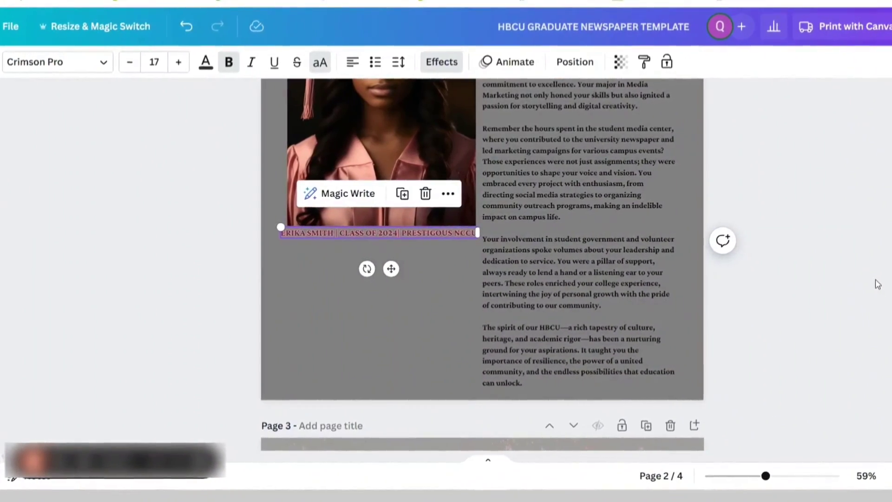
click(878, 284)
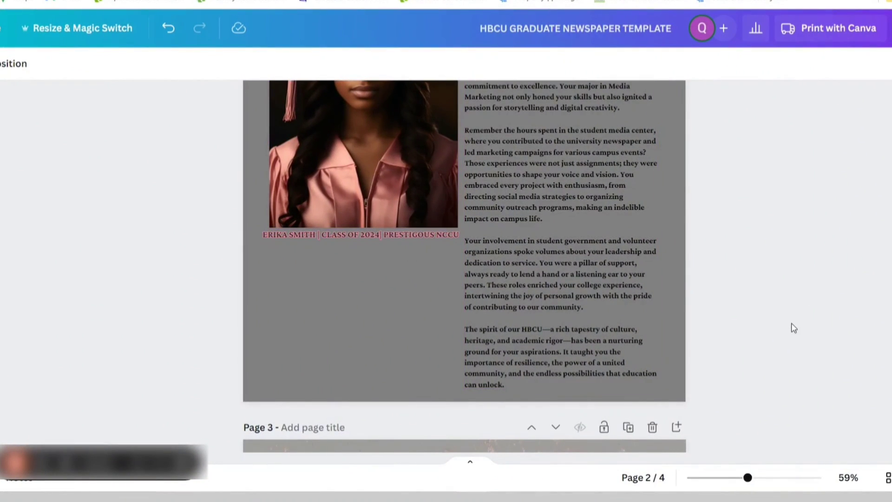
- Copy the RSVP QR code group from page 3, paste it on page 2, and place it below the caption
scroll(794, 328, down, 10)
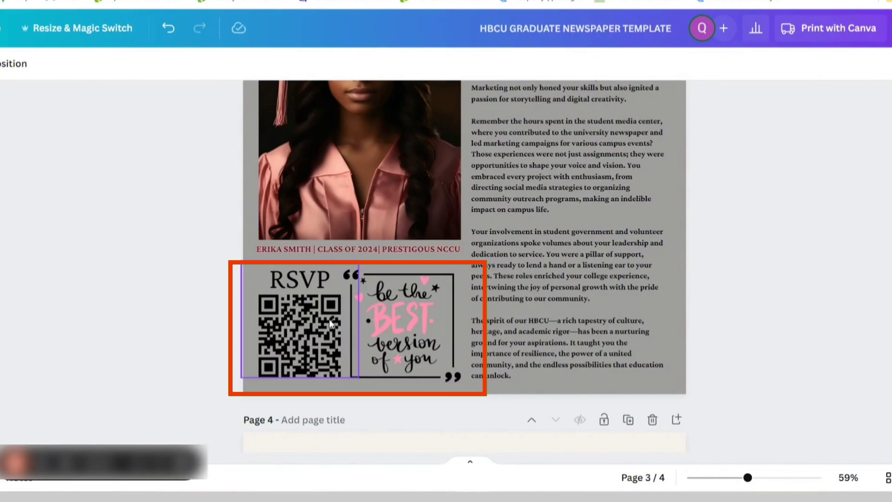
click(329, 319)
right_click(329, 319)
scroll(743, 282, up, 10)
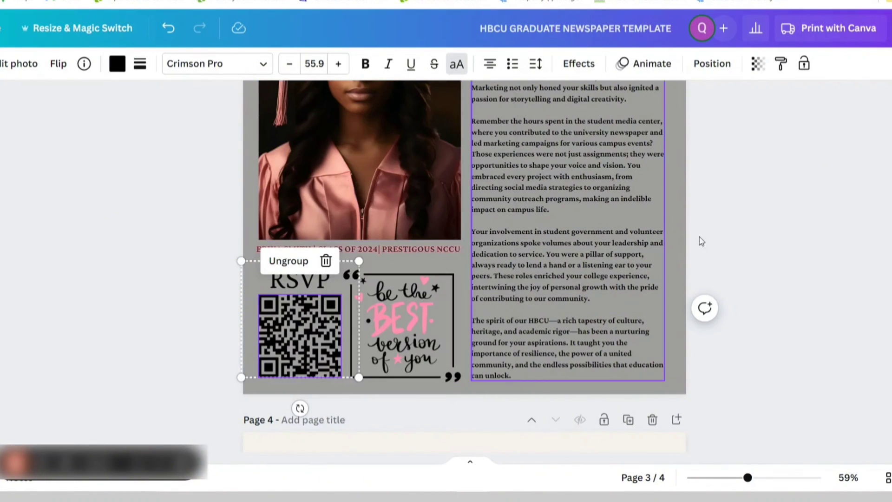
scroll(744, 282, up, 2)
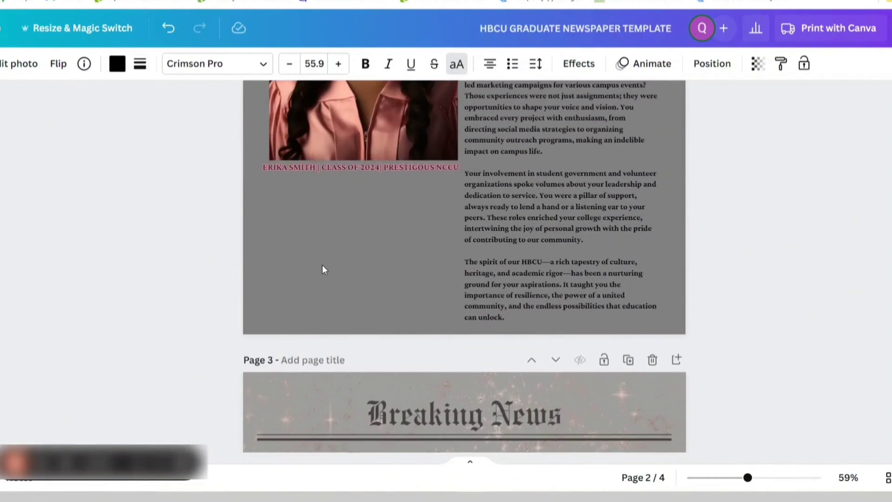
click(296, 225)
right_click(297, 225)
click(335, 255)
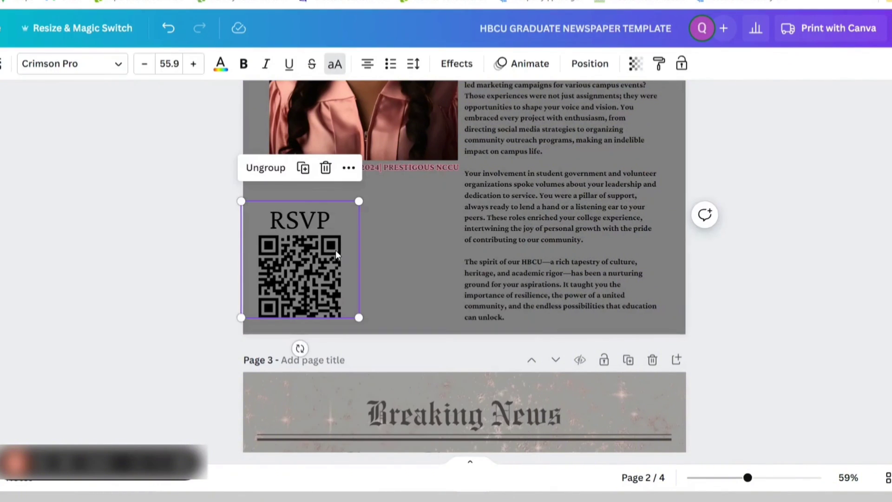
drag(321, 244, 325, 229)
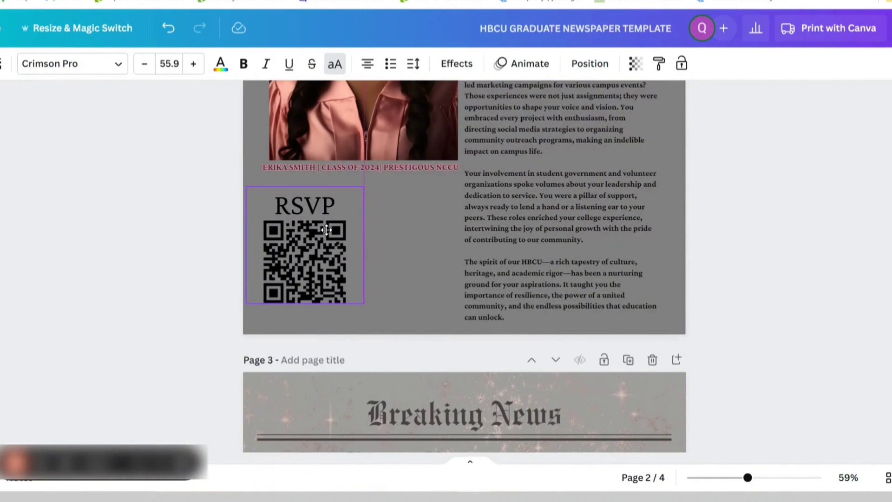
- Copy the "be the BEST version of you" graphic from page 3 and place it beside the QR code on page 2
scroll(708, 312, down, 10)
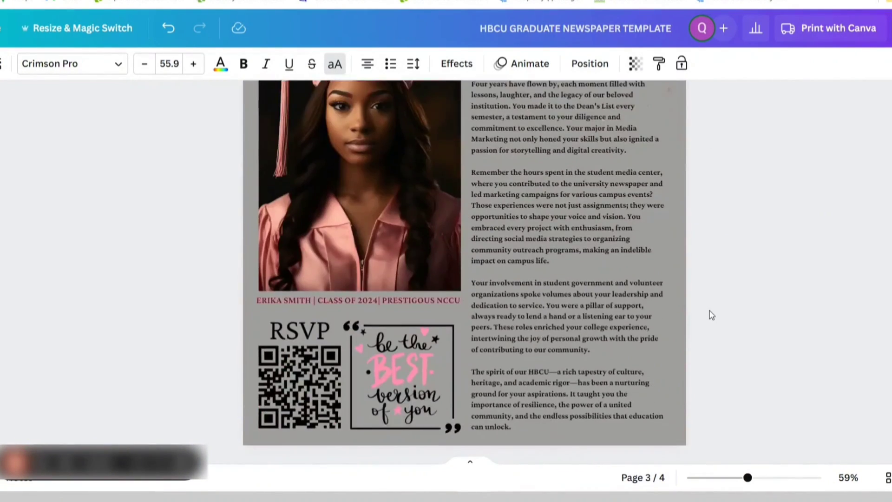
click(410, 200)
right_click(412, 138)
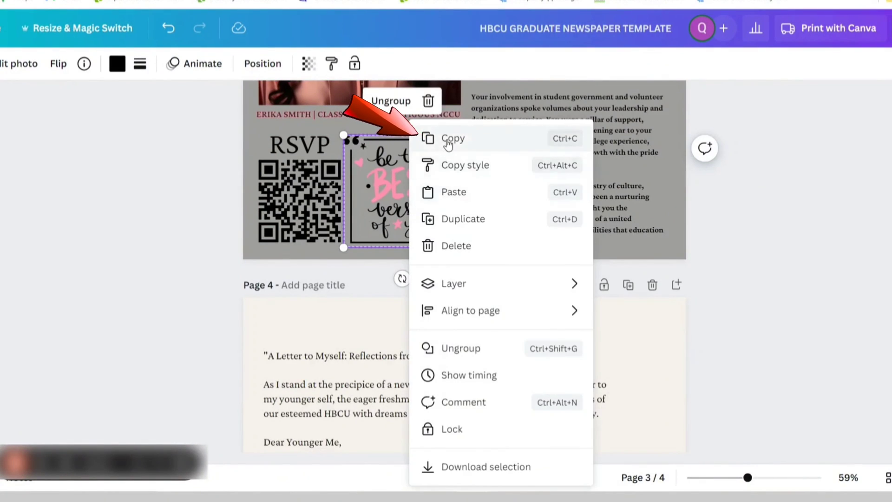
click(428, 138)
scroll(624, 276, up, 5)
scroll(623, 276, up, 10)
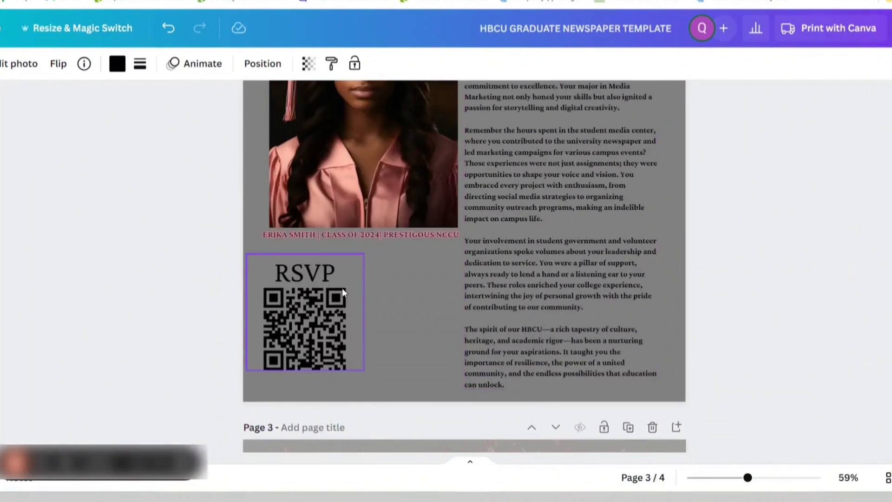
right_click(380, 286)
click(420, 264)
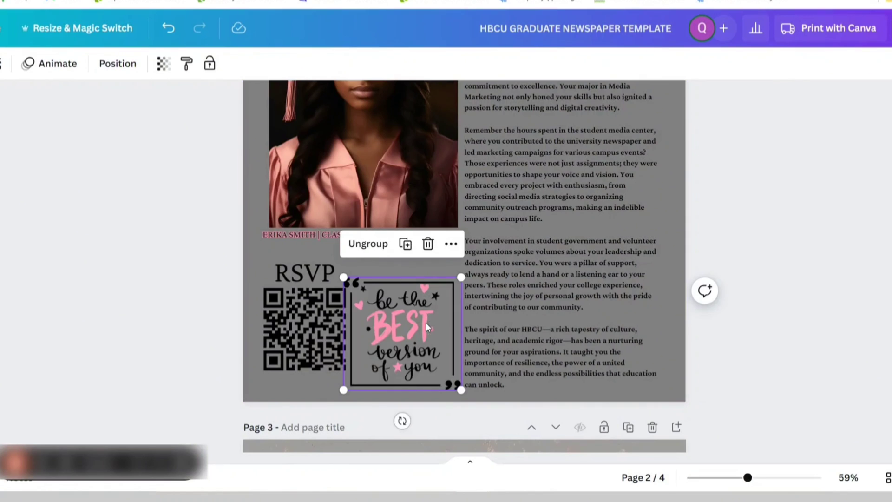
drag(426, 322, 427, 313)
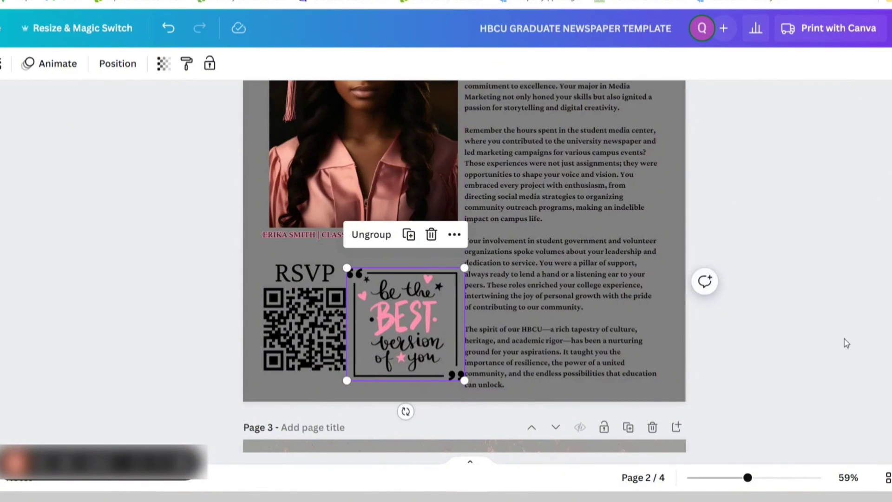
- Nudge the RSVP group slightly down and the quote graphic slightly up so they line up side by side
click(321, 304)
drag(320, 304, 319, 308)
drag(397, 319, 392, 309)
click(747, 342)
- Nudge the "HBCU GRADUATE" headline on page 2 slightly to the left
scroll(749, 343, up, 5)
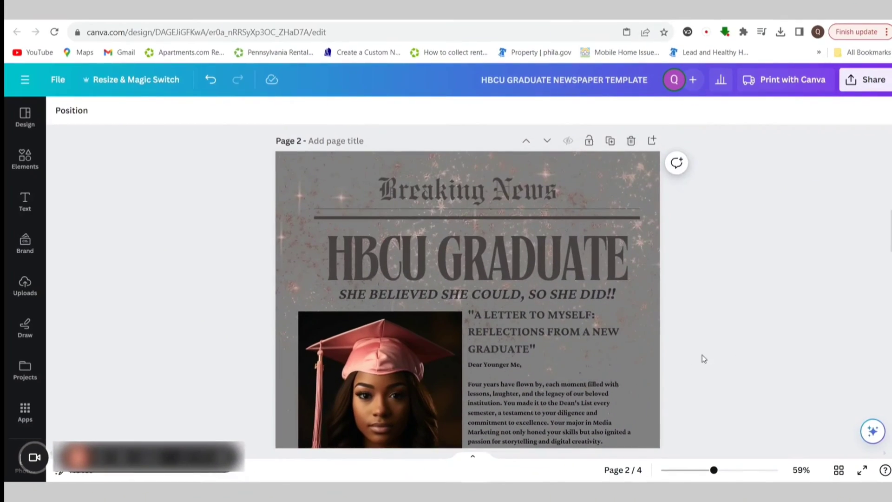
click(538, 104)
drag(531, 264, 529, 263)
- Widen the double divider line under "Breaking News" on page 2 by extending both of its ends toward the page edges
scroll(661, 323, down, 15)
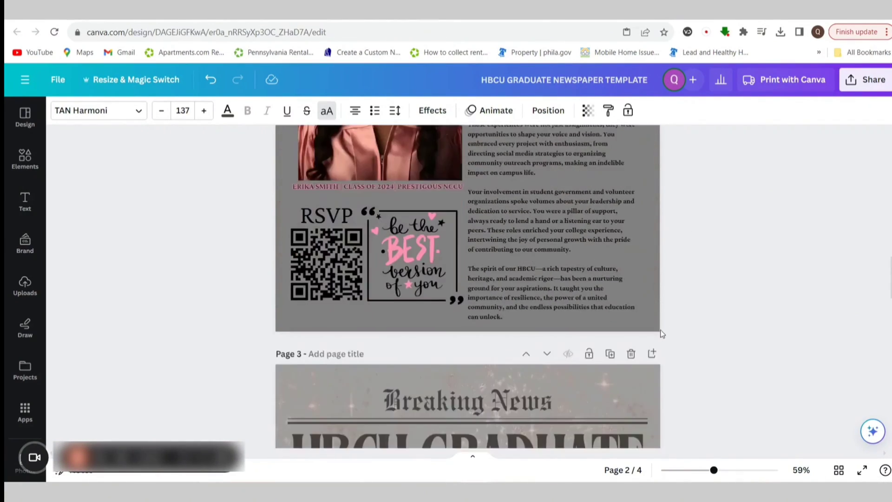
scroll(663, 338, up, 10)
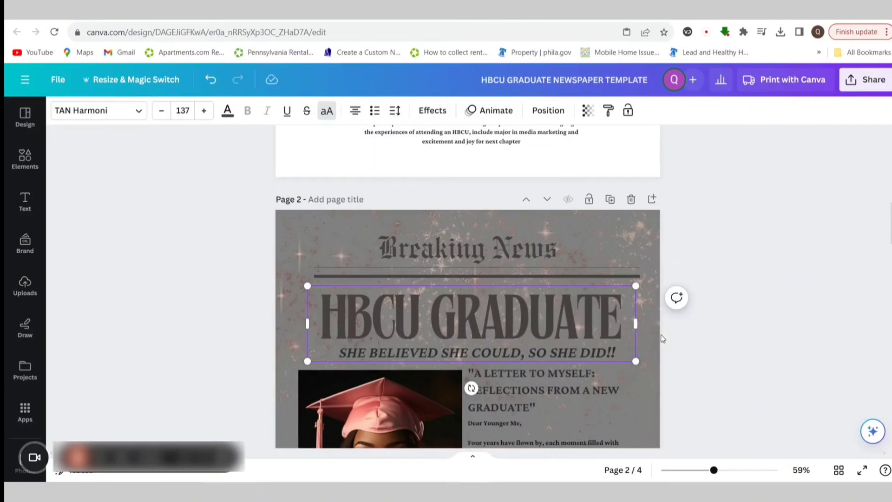
click(554, 273)
drag(305, 279, 293, 279)
drag(640, 267, 652, 267)
- Enlarge the "HBCU GRADUATE" headline to size 152 and center it under the divider line
click(321, 334)
drag(310, 360, 289, 366)
drag(638, 287, 656, 278)
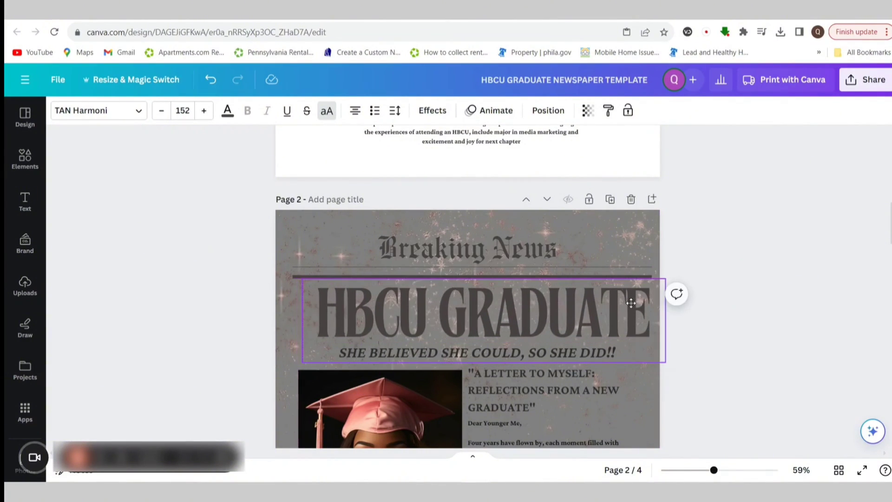
- Nudge the "SHE BELIEVED SHE COULD, SO SHE DID!!" line slightly left and compare the layout with page 3
click(481, 357)
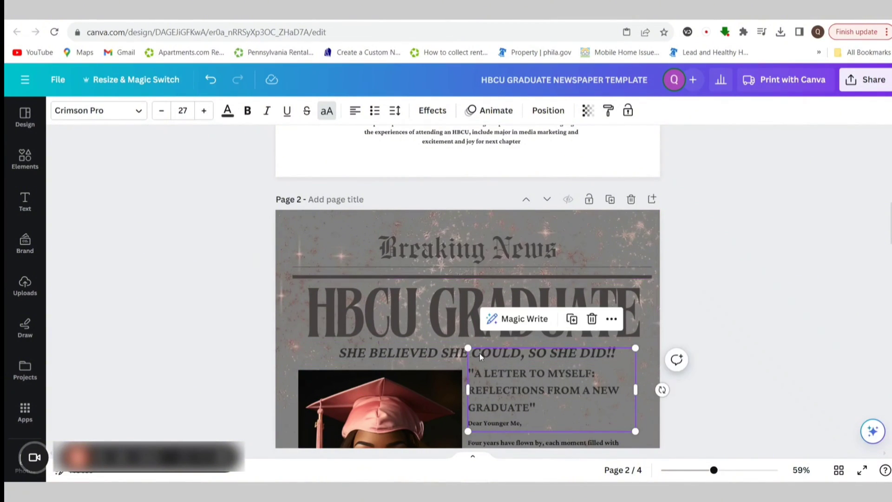
click(458, 352)
mouse_move(458, 352)
mouse_down()
mouse_move(450, 341)
mouse_move(451, 354)
mouse_up()
scroll(675, 355, down, 10)
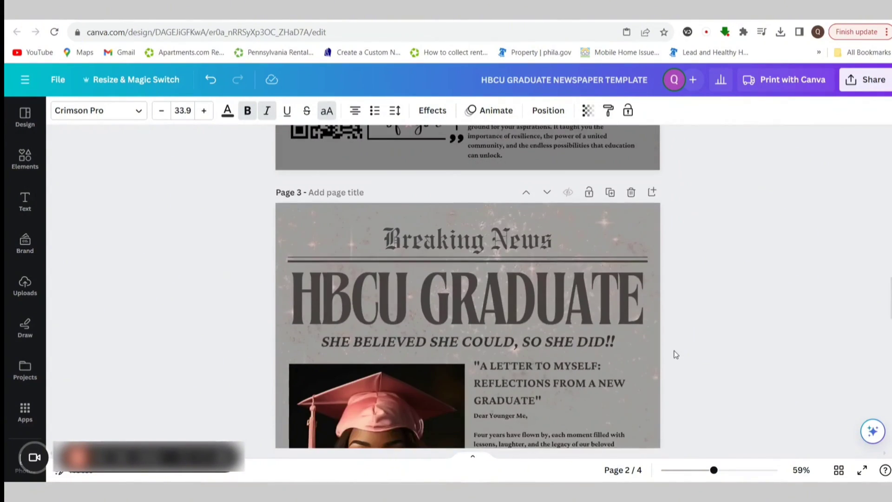
scroll(676, 355, up, 5)
scroll(676, 355, up, 5)
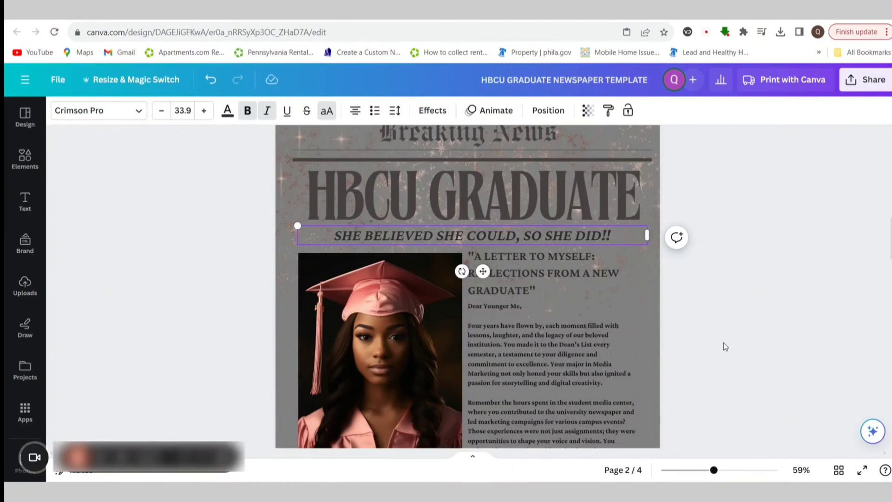
- Select the RSVP QR code group on page 2, search the Canva apps for "qr code" and open the QR Code app
scroll(724, 342, down, 1)
scroll(727, 349, down, 5)
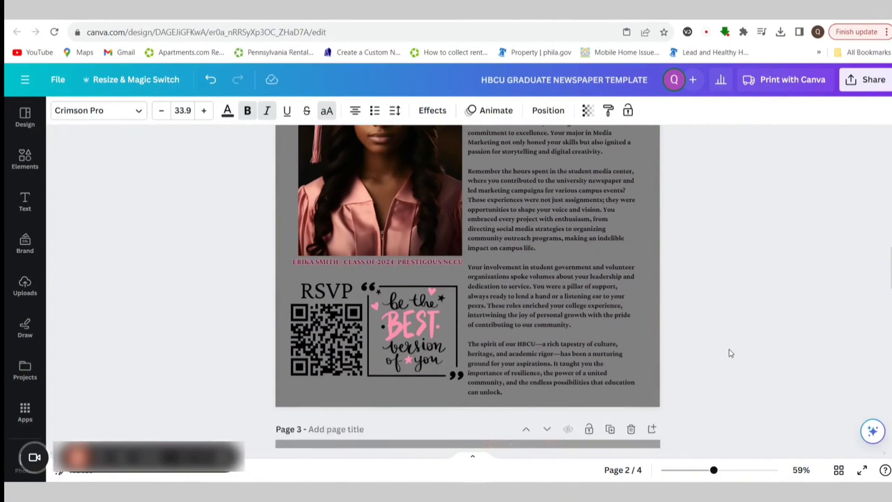
click(333, 337)
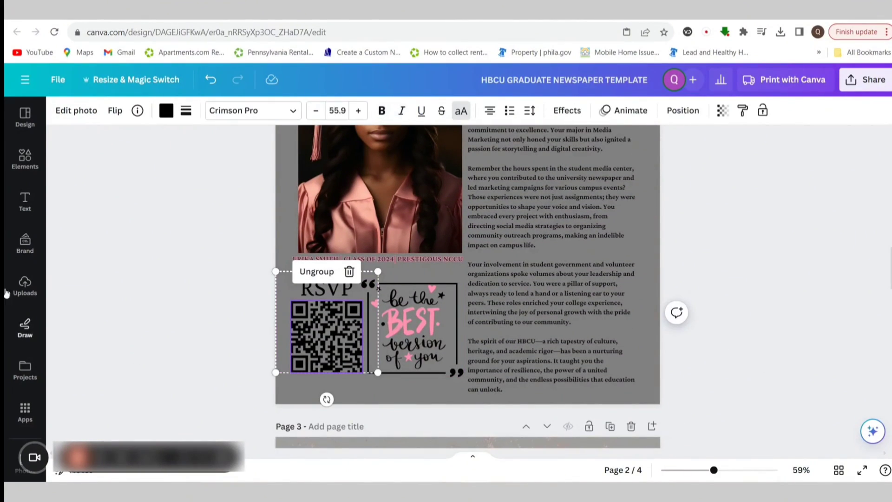
scroll(31, 400, down, 3)
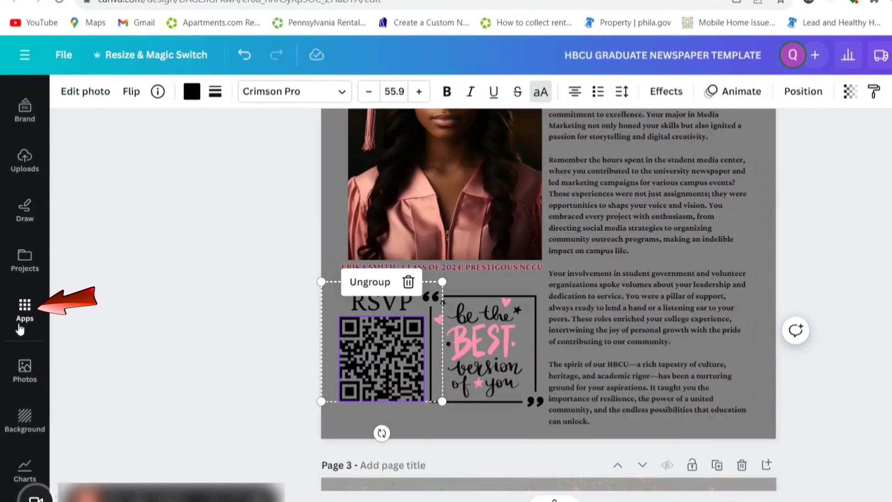
click(20, 327)
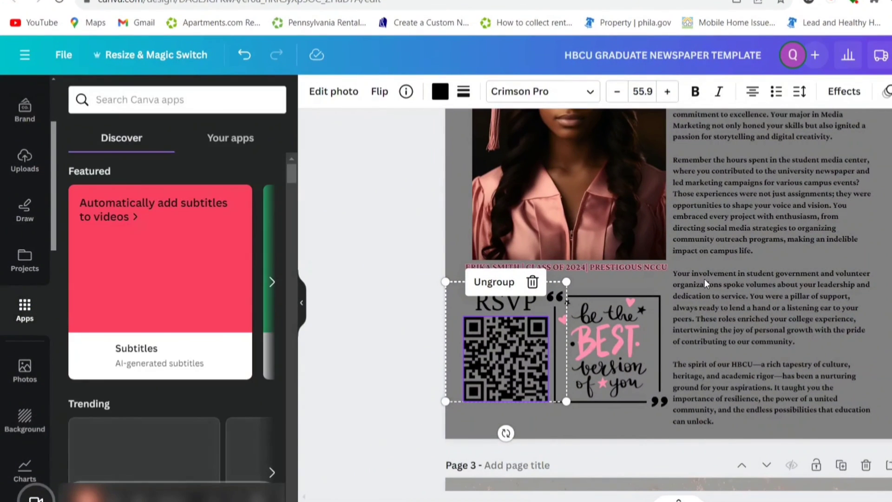
click(241, 107)
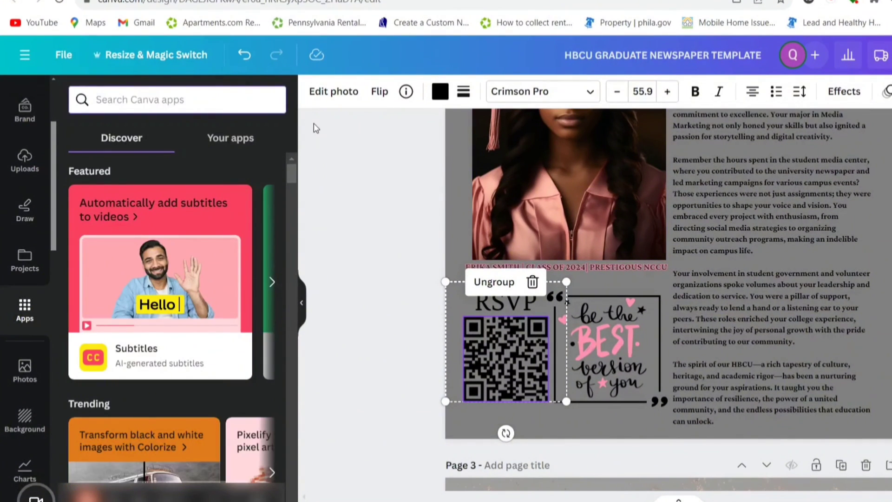
text(qr)
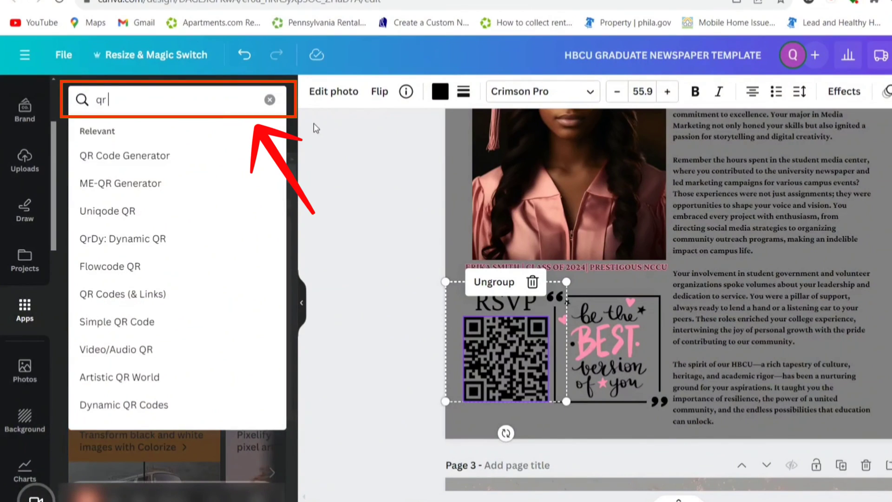
text( code)
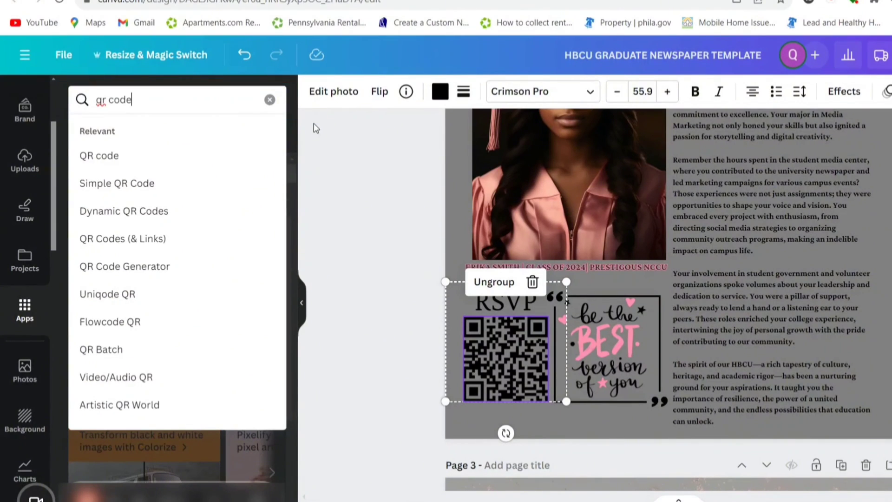
key(Return)
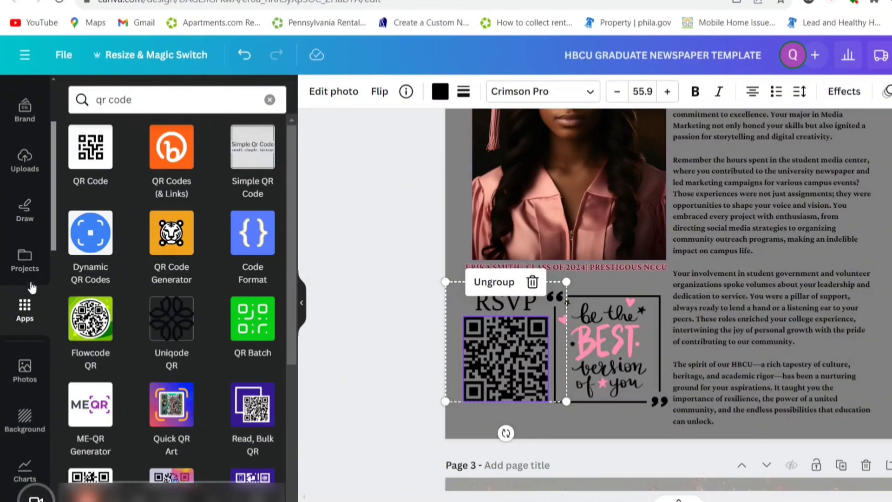
click(93, 180)
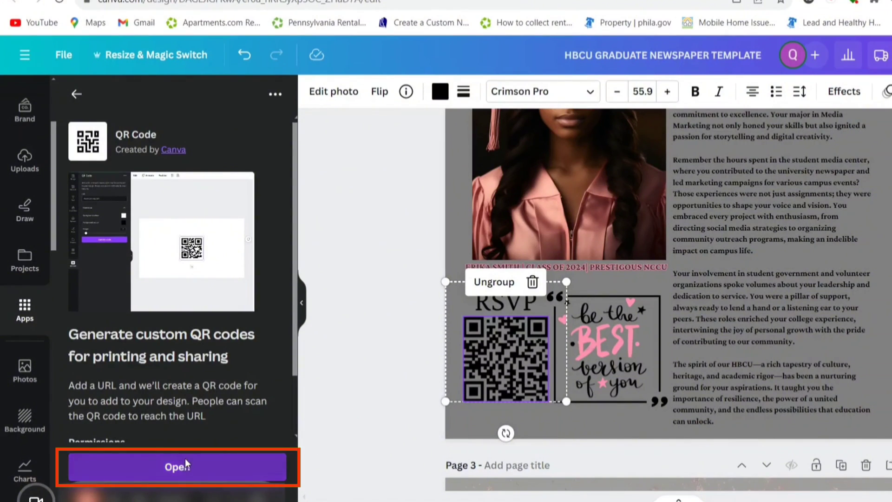
click(185, 458)
click(134, 207)
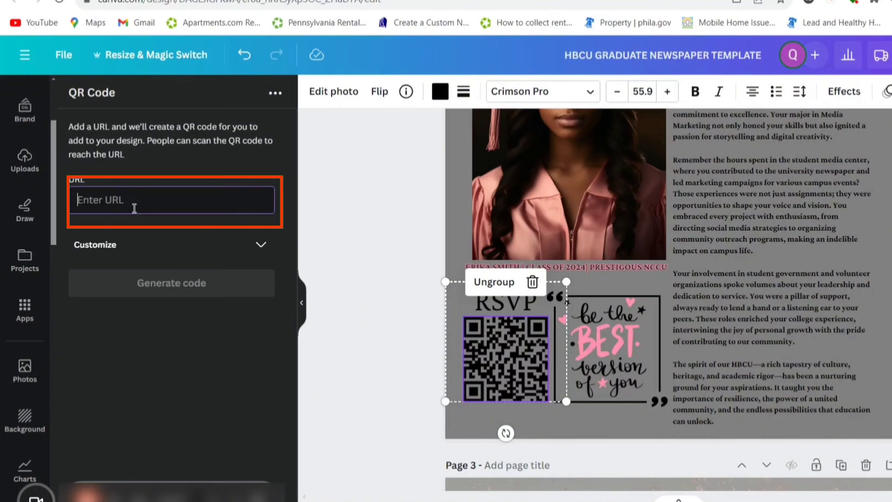
text(www)
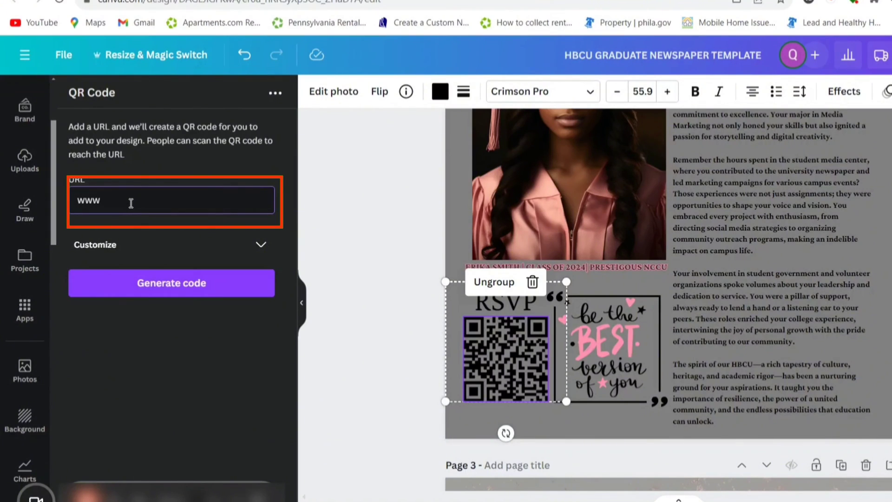
key(BackSpace)
key(BackSpace)
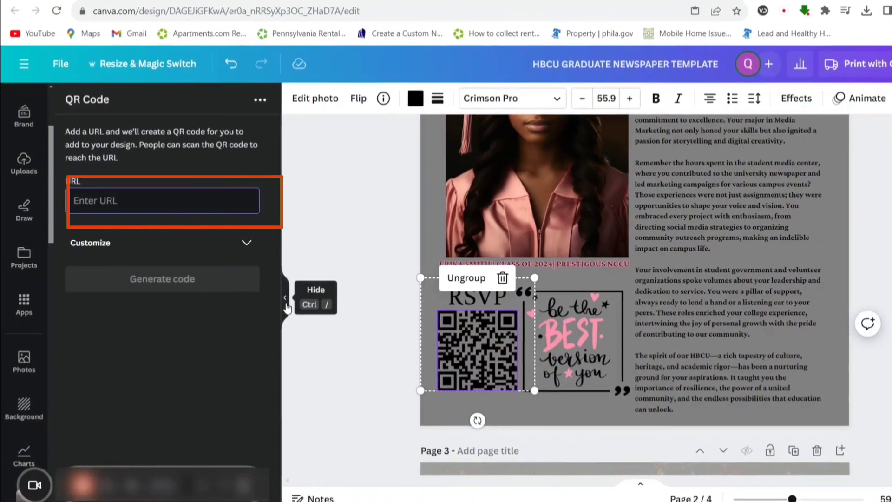
click(303, 310)
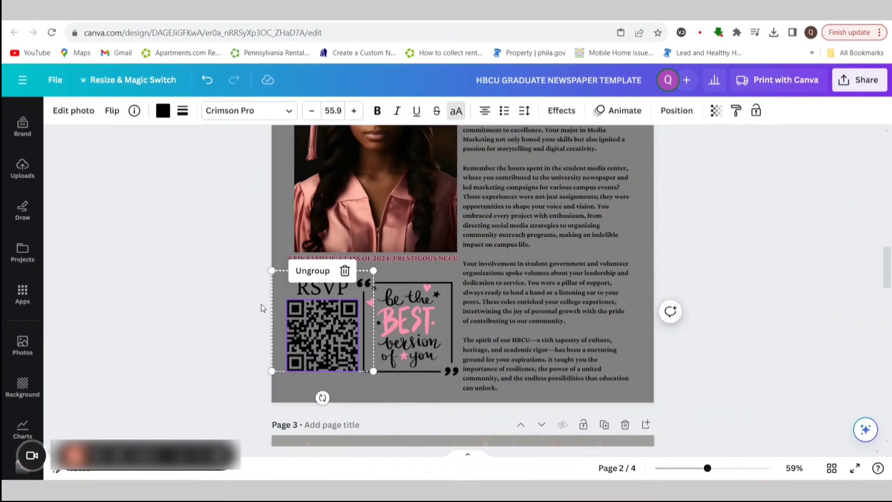
key(Escape)
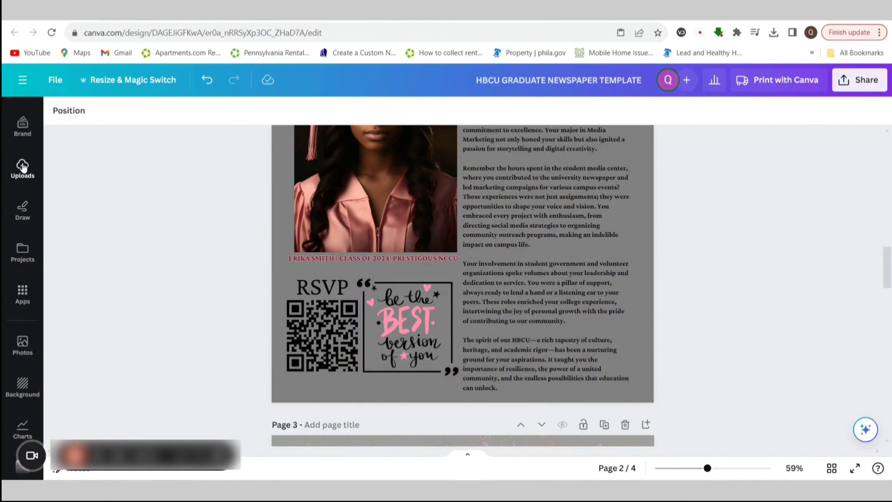
- Select the quote graphic on page 2 and search the elements for "graduation quote", showing all matching graphics
click(398, 316)
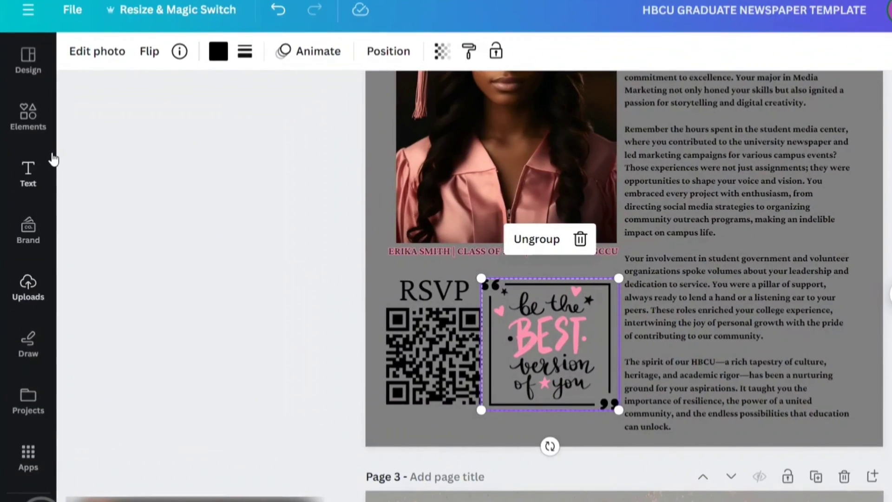
click(28, 115)
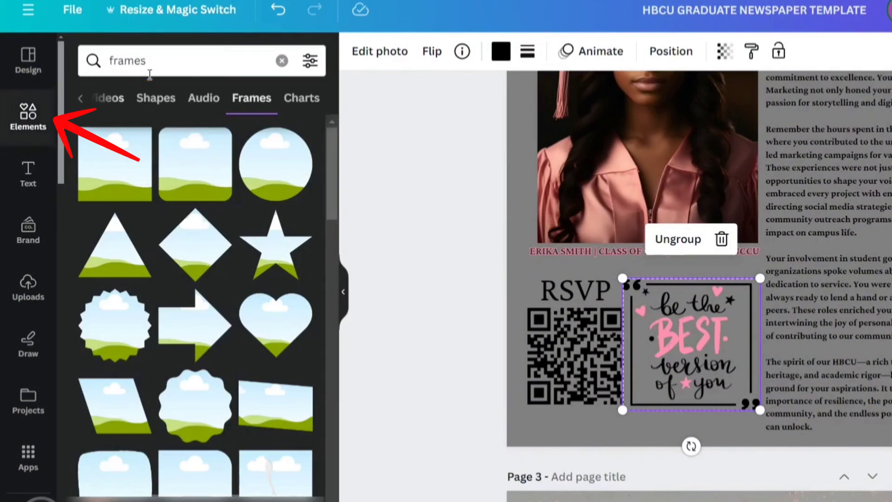
click(279, 62)
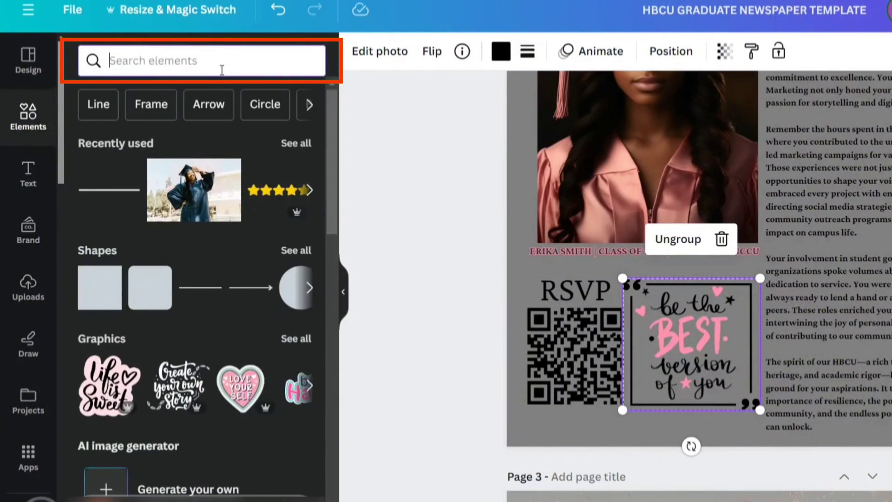
text(grad)
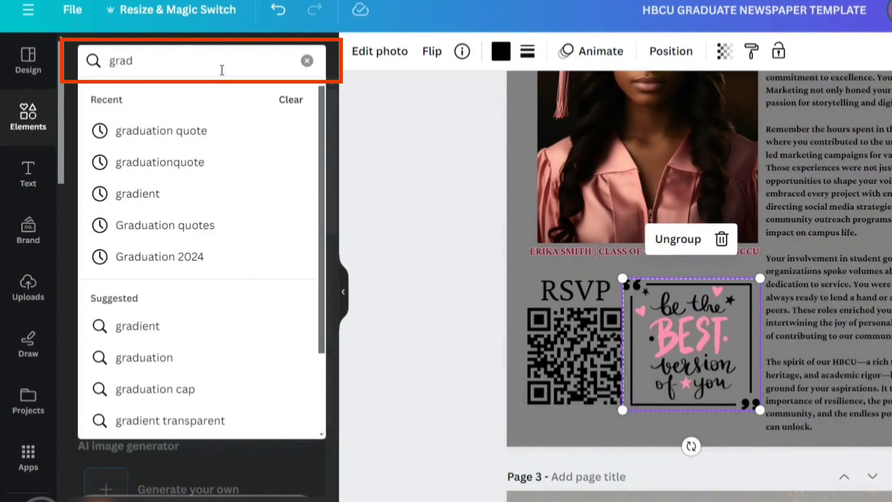
click(212, 135)
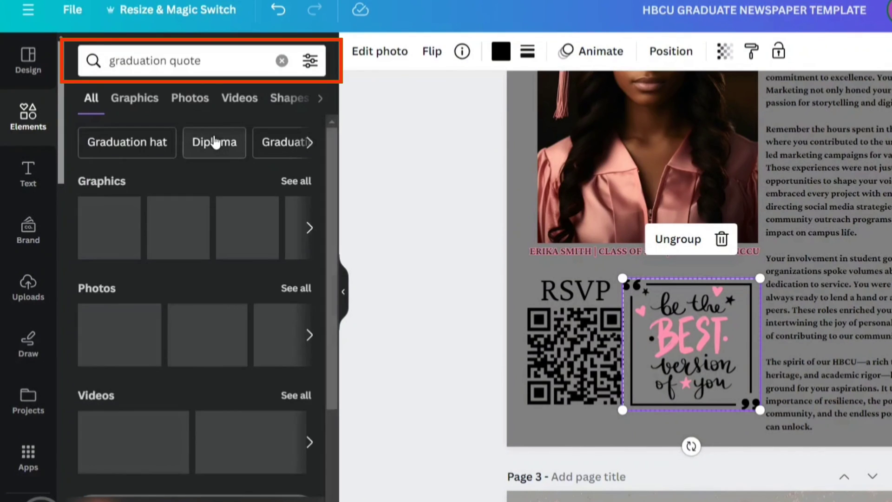
click(287, 185)
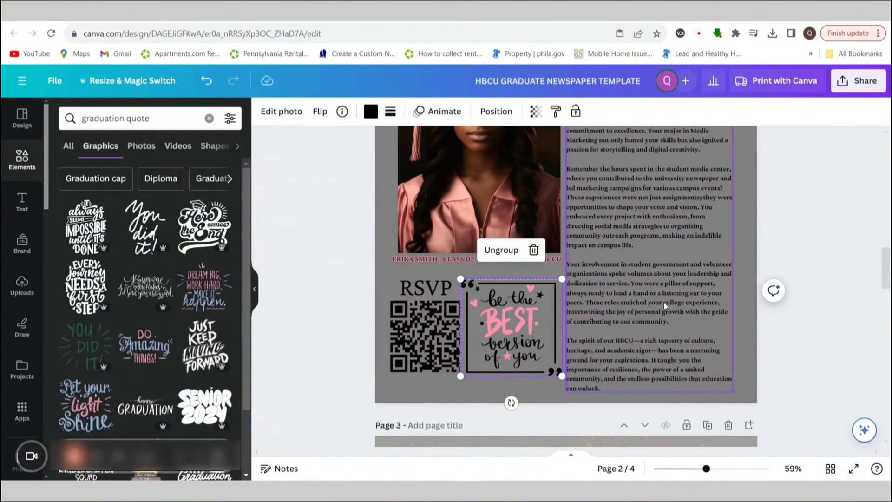
- Review page 2 from the headline down to the quote graphic and preview it in full screen
scroll(629, 303, up, 5)
scroll(630, 302, up, 1)
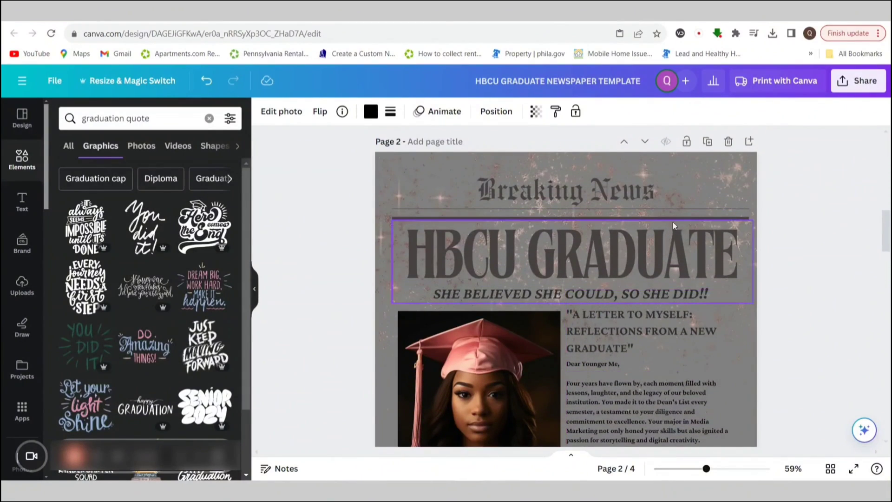
scroll(701, 228, down, 2)
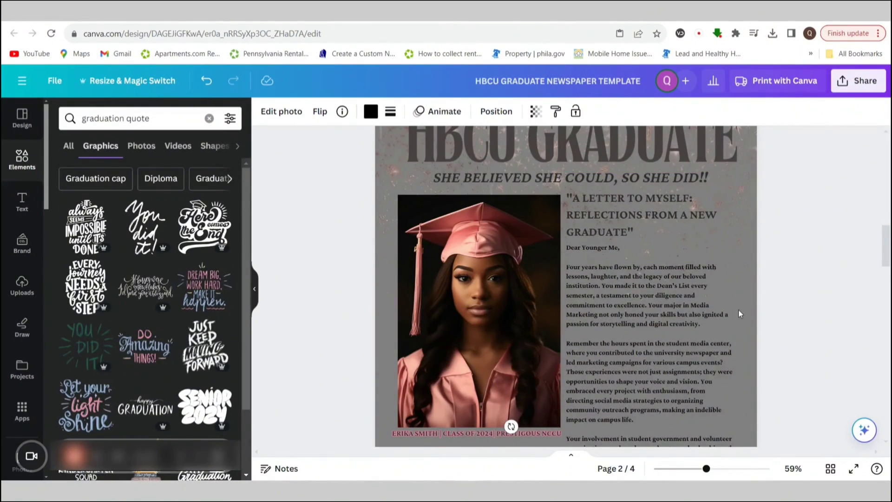
scroll(738, 309, down, 3)
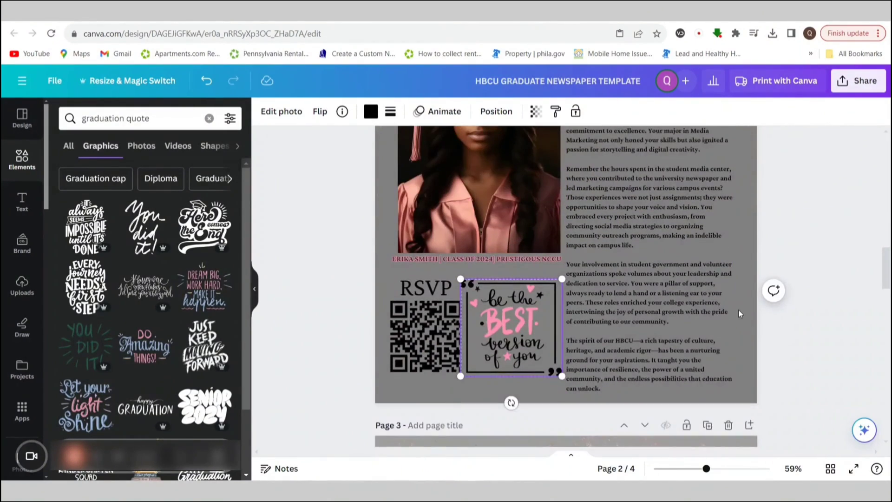
click(744, 369)
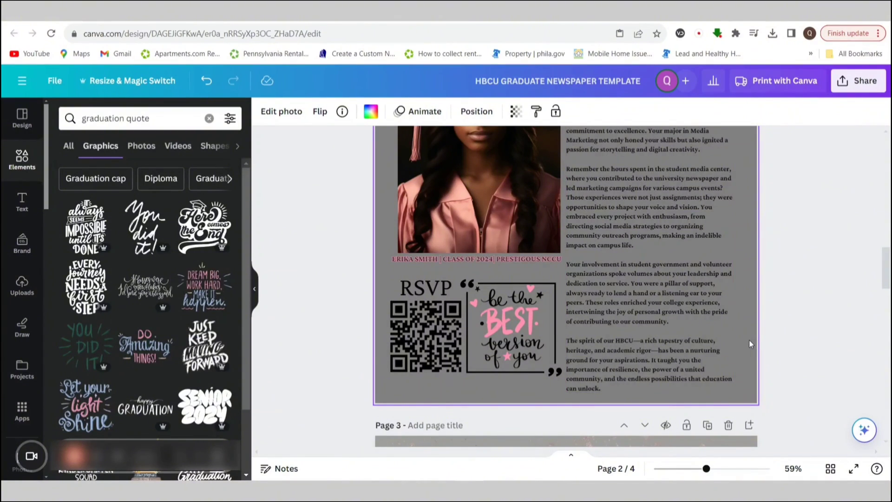
click(854, 471)
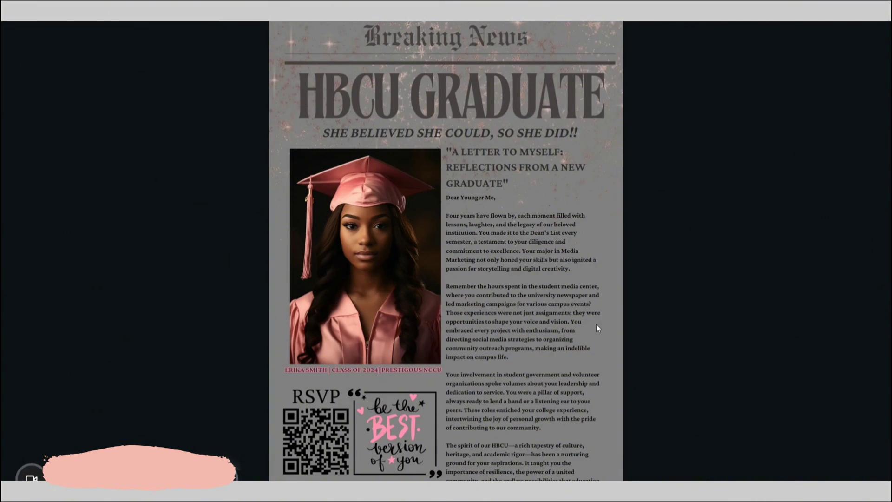
key(Escape)
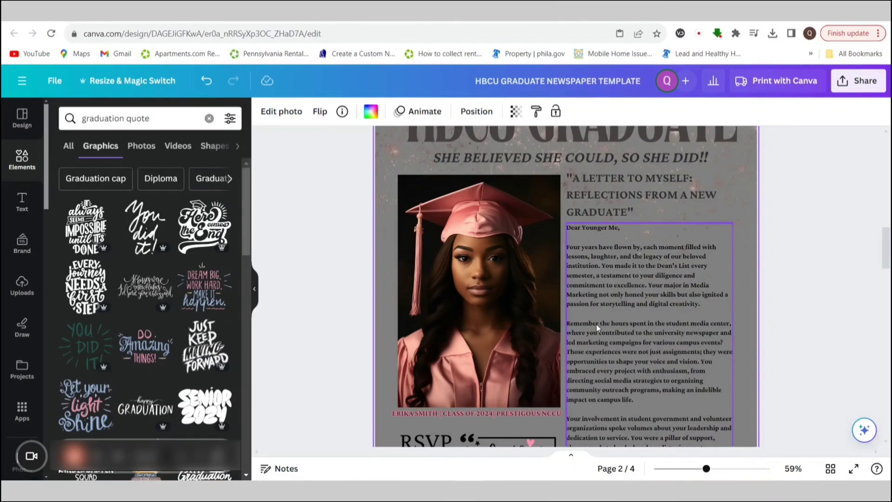
click(254, 294)
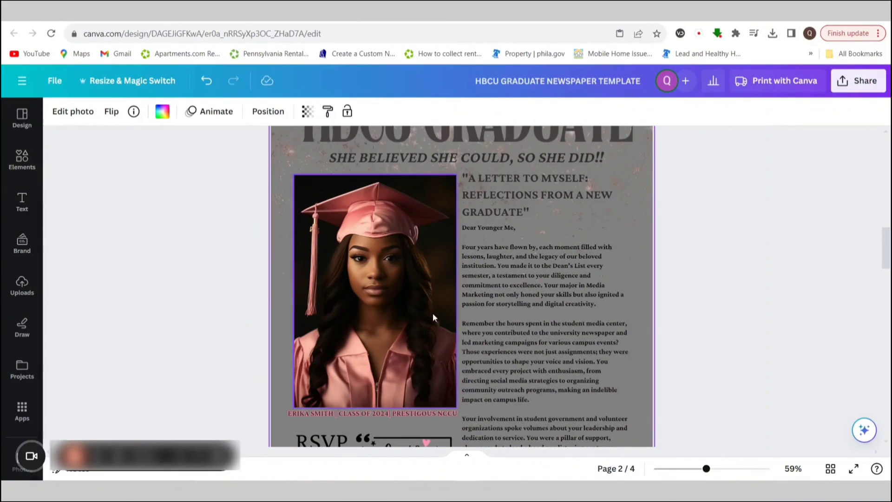
scroll(527, 312, down, 3)
scroll(568, 340, up, 4)
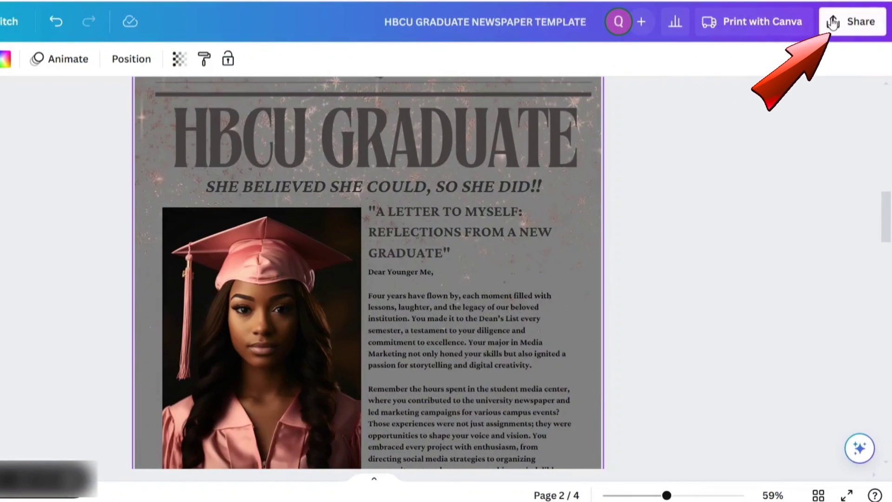
- Copy the design's public template link from the sharing options
click(834, 22)
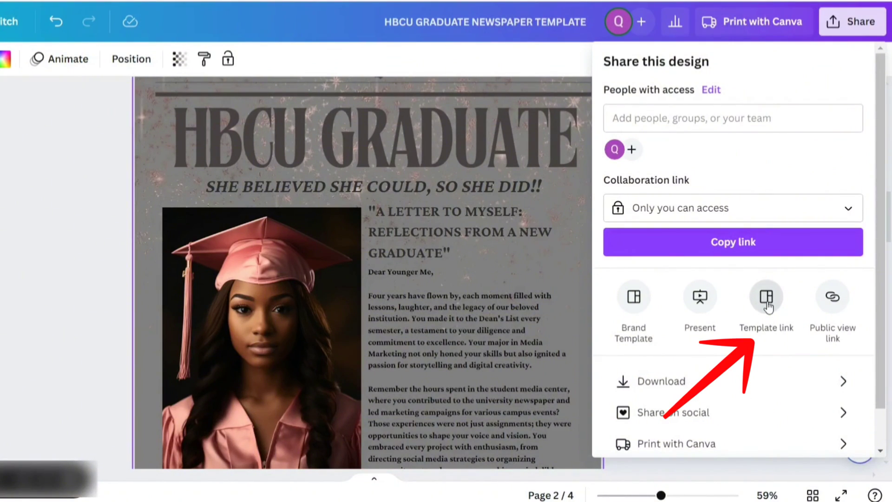
click(766, 330)
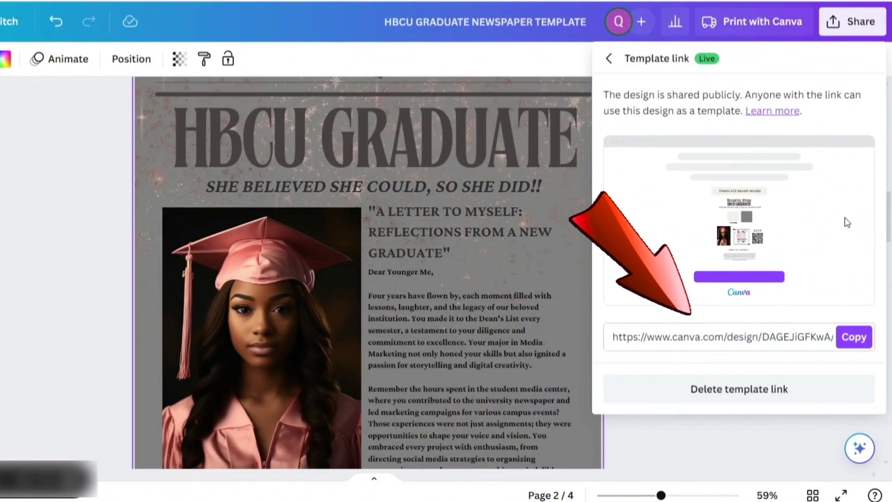
click(855, 338)
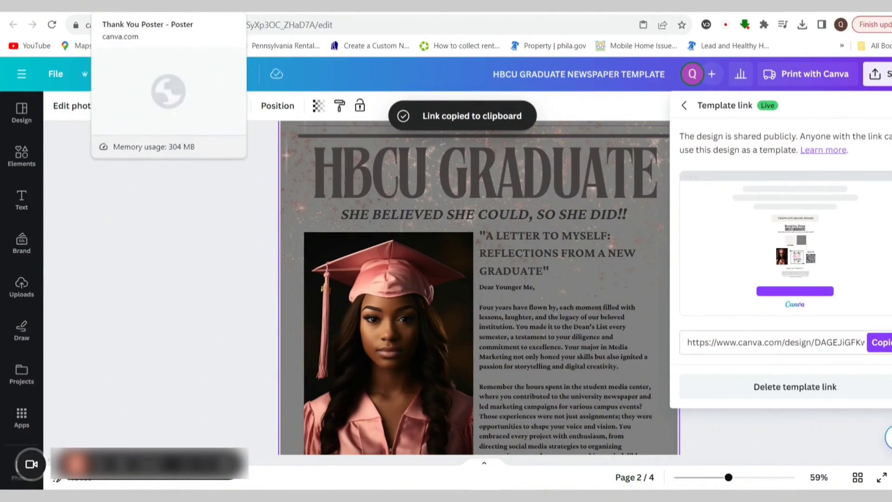
- Switch to the Thank You Poster design and ungroup the "CLICK HERE" text from its rounded button shape
click(154, 5)
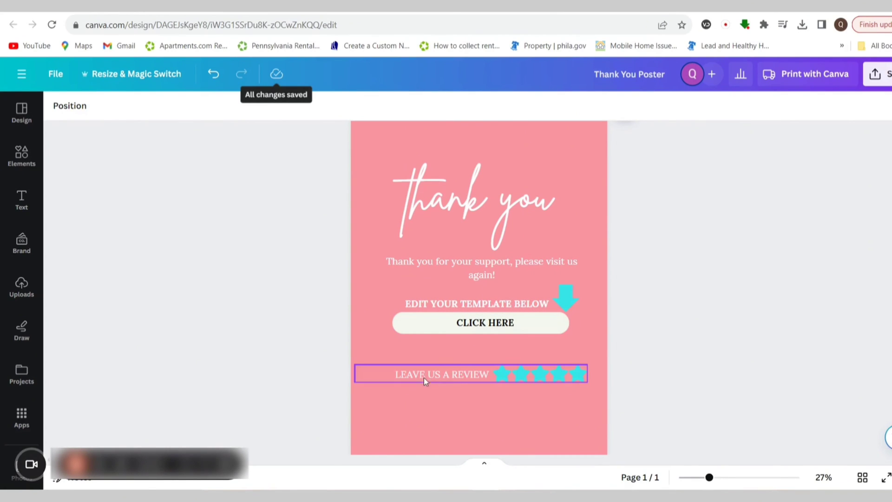
click(407, 324)
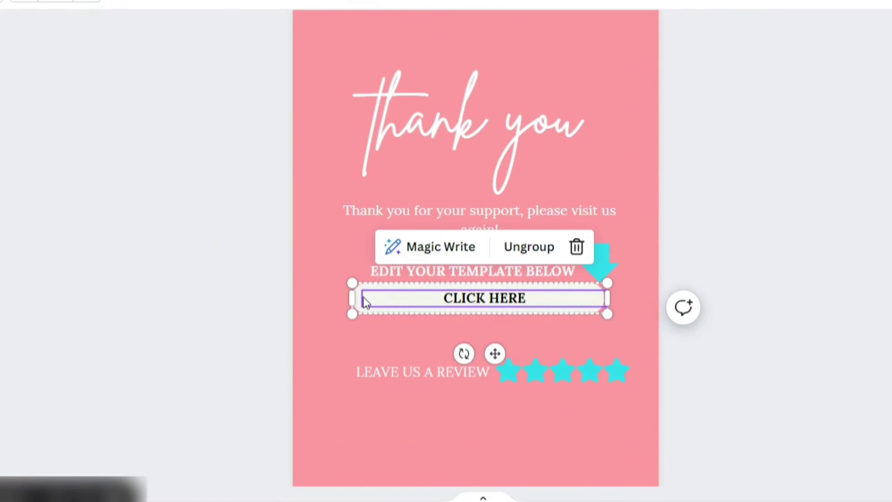
click(351, 306)
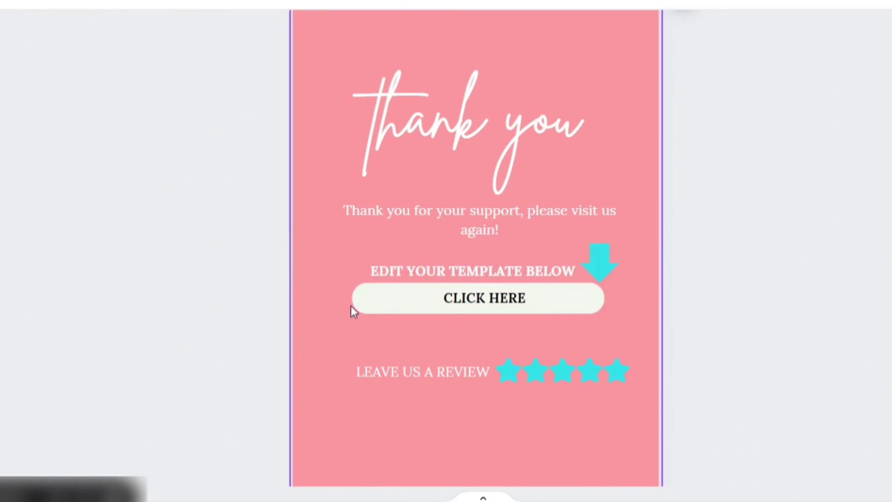
click(395, 292)
click(462, 240)
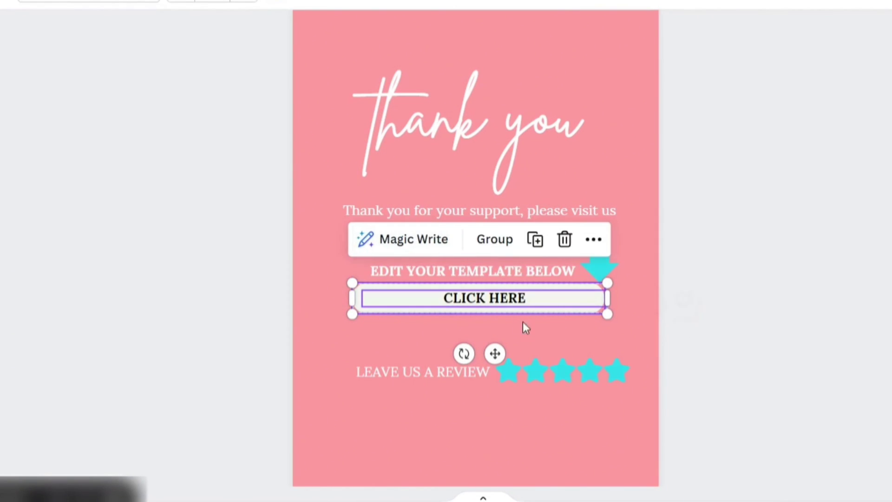
- Link the rounded button shape behind "CLICK HERE" to the copied newspaper template link
click(598, 344)
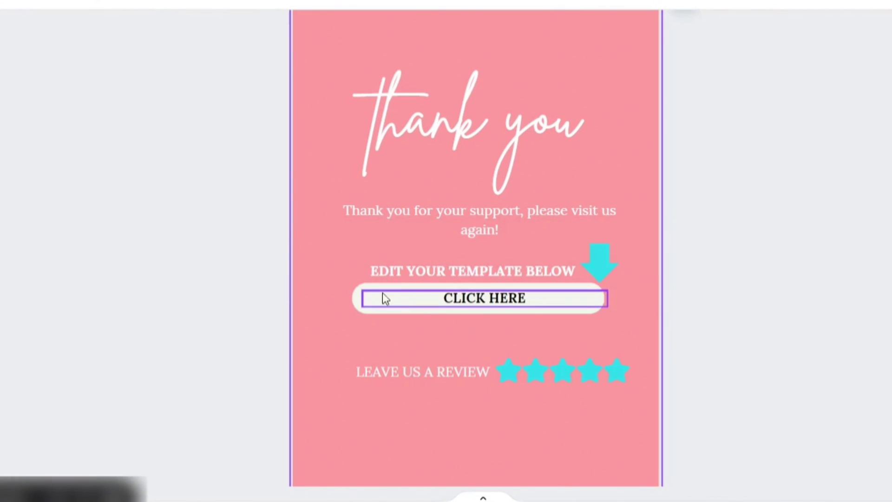
click(356, 300)
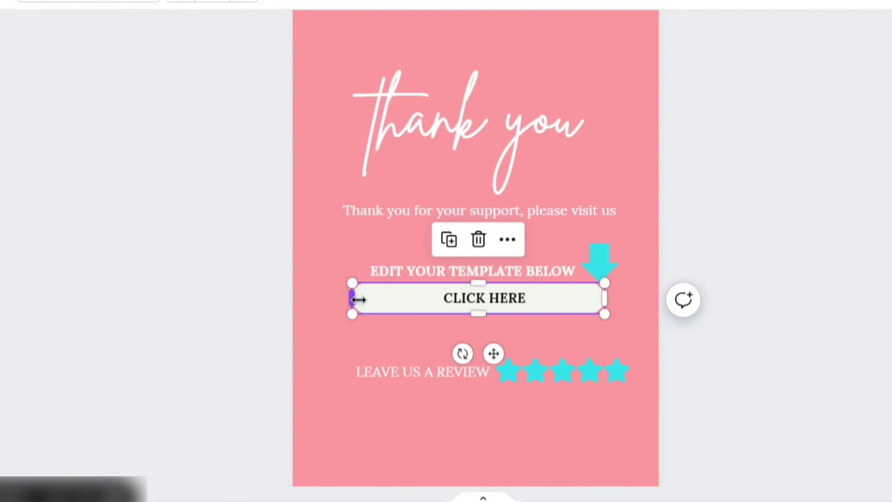
click(510, 240)
click(553, 301)
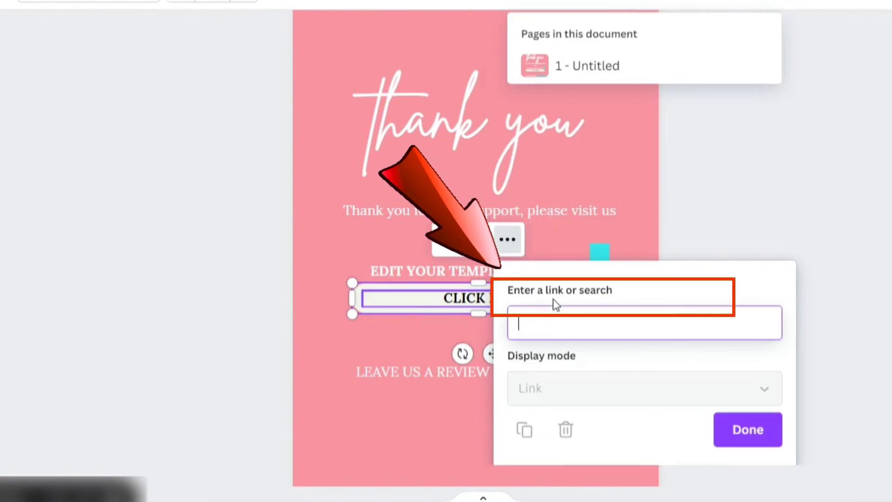
right_click(558, 326)
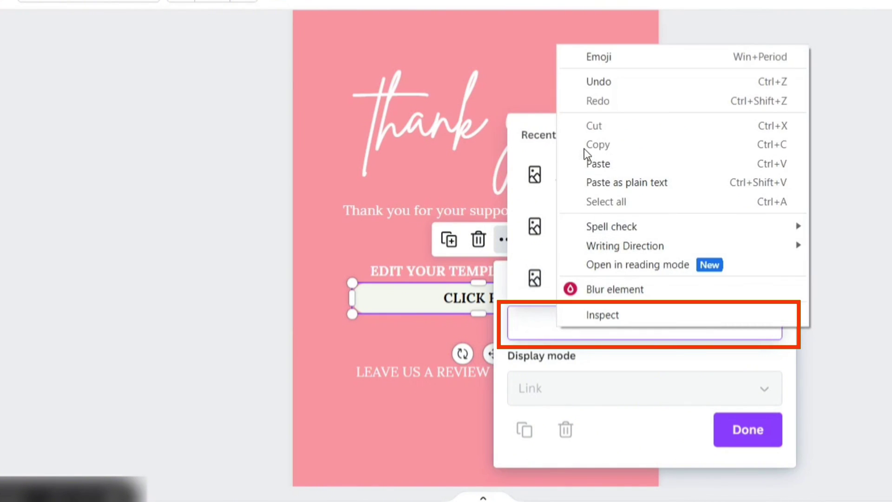
click(587, 163)
click(747, 427)
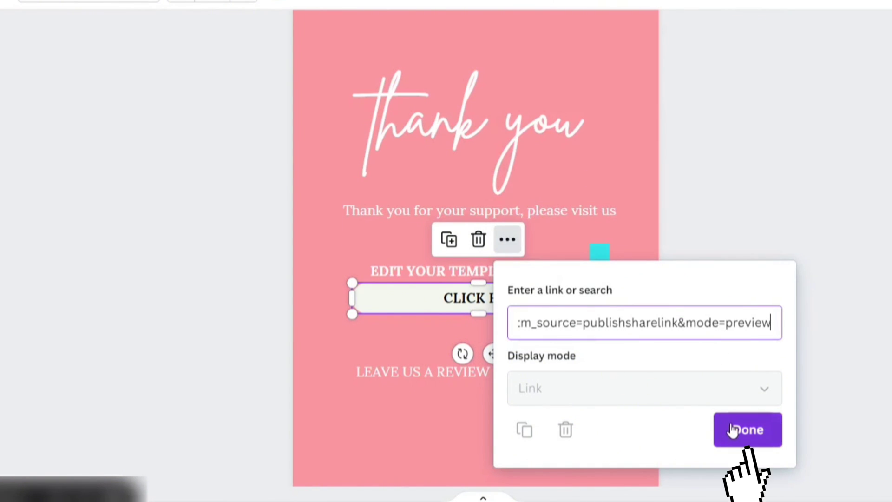
- Add the same copied template link to the "CLICK HERE" text and deselect it
click(448, 305)
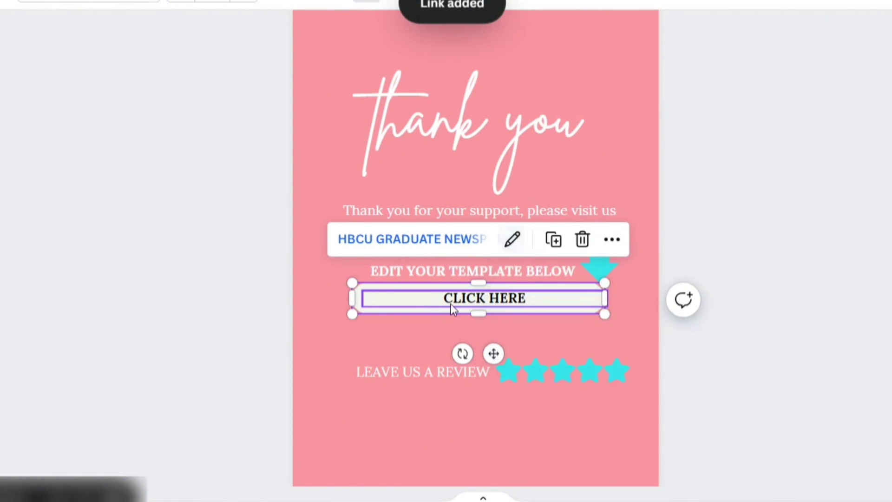
click(574, 249)
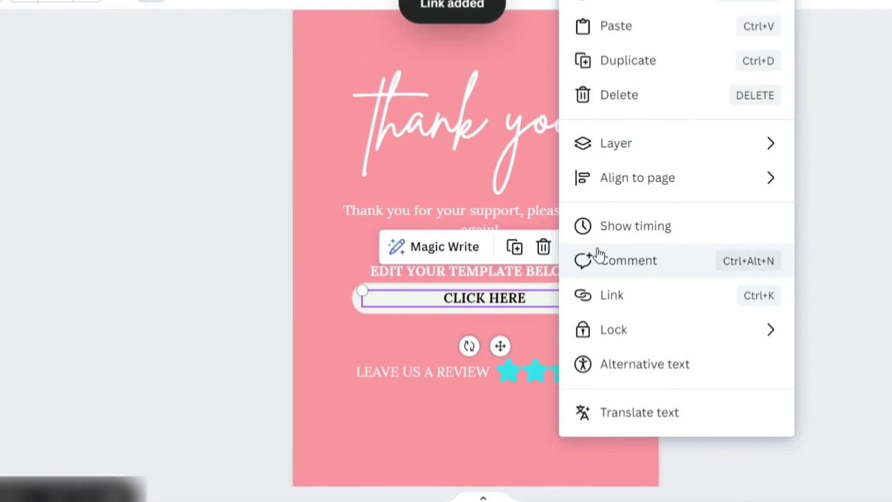
click(606, 296)
right_click(622, 343)
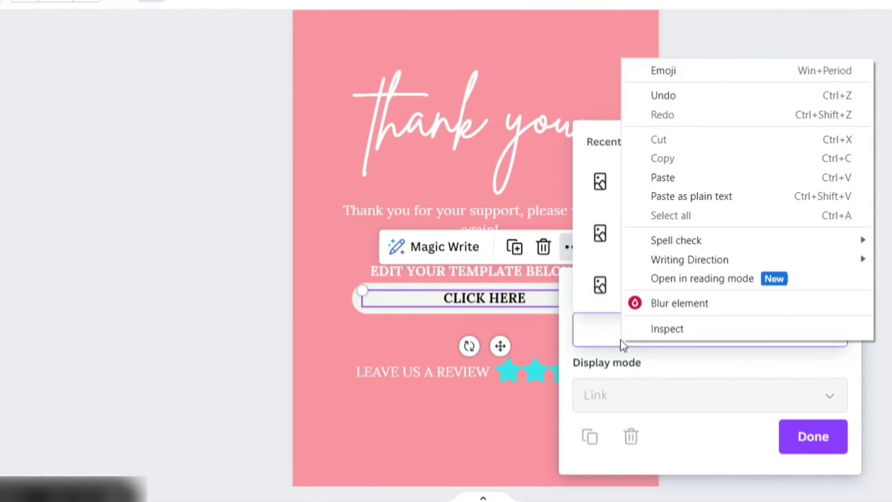
click(641, 196)
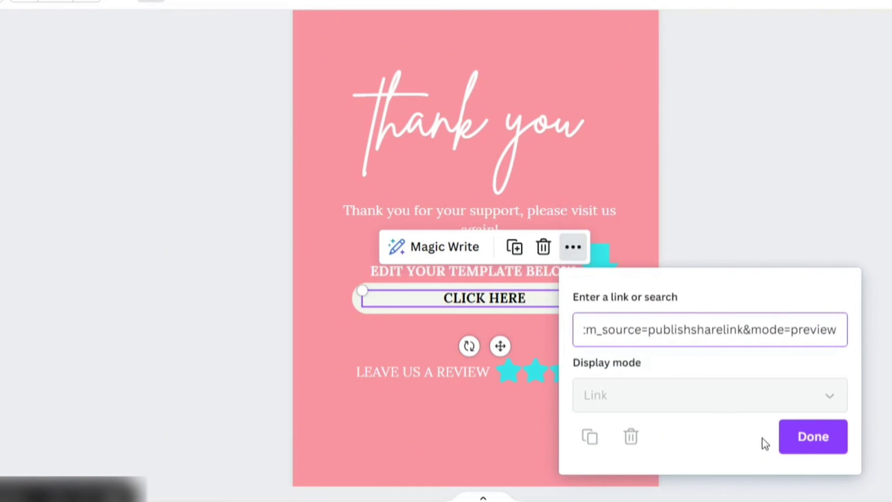
click(794, 442)
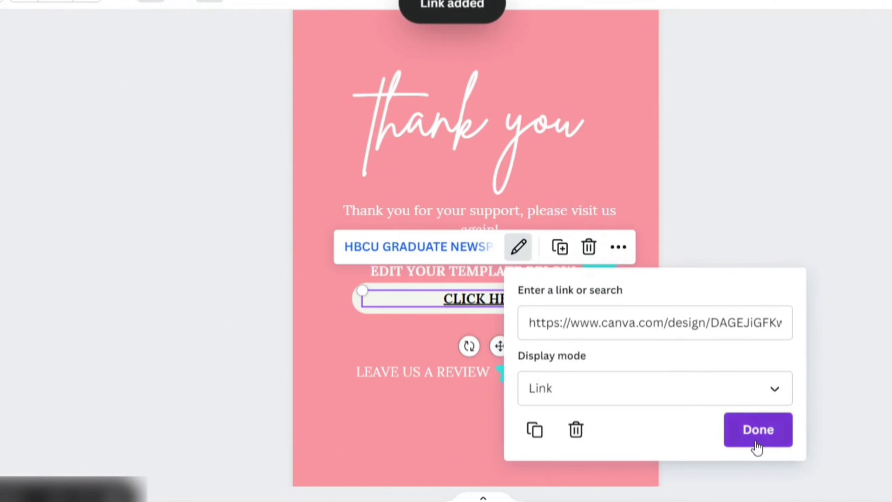
click(757, 444)
click(628, 328)
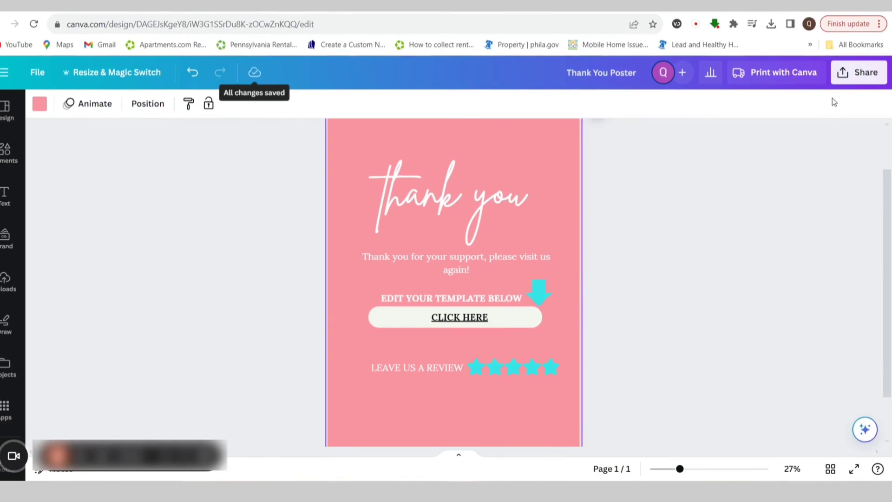
- Download the Thank You Poster as a PDF Standard file so its links work
click(856, 72)
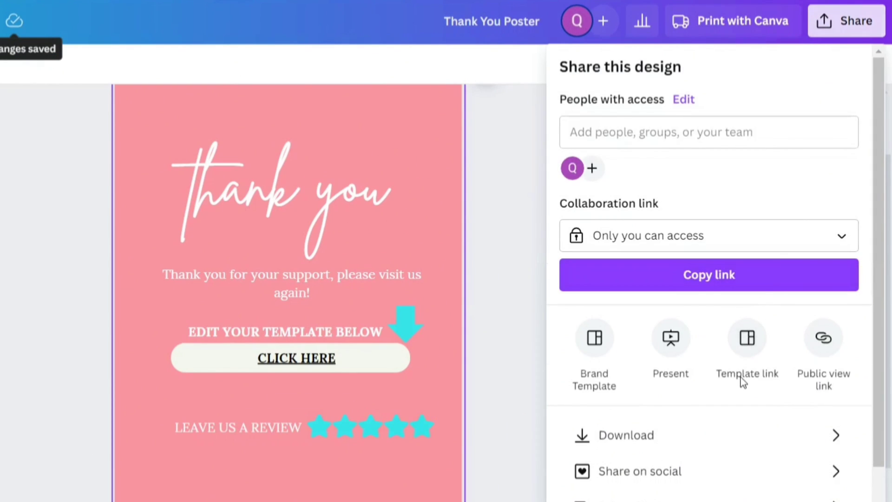
click(727, 436)
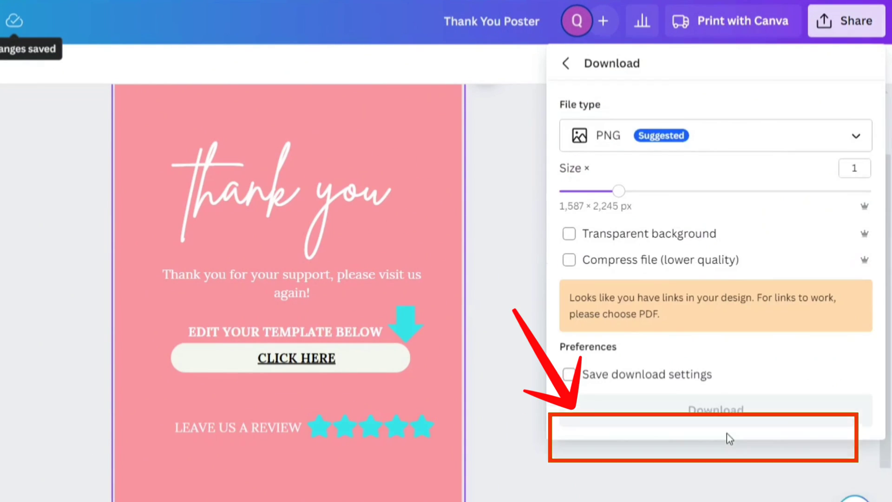
click(710, 138)
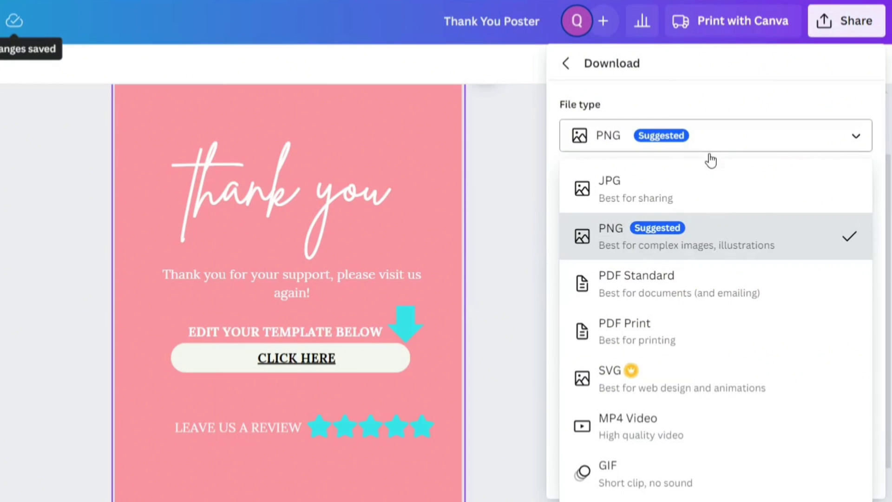
click(705, 282)
click(705, 283)
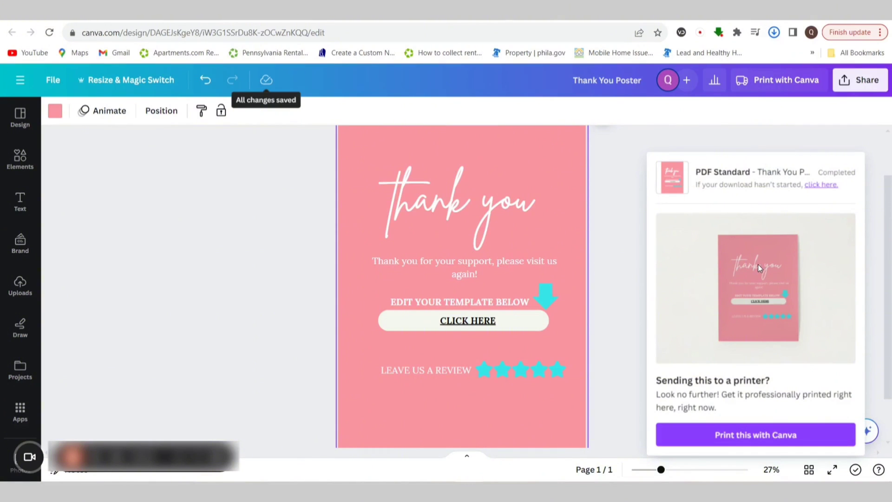
- Open the downloaded Thank You Poster.pdf in the browser and follow its "CLICK HERE" link
click(773, 32)
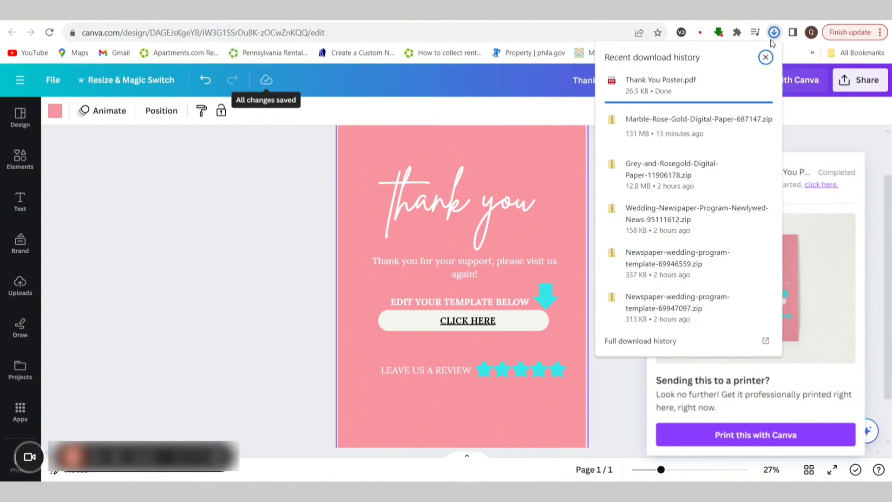
click(680, 95)
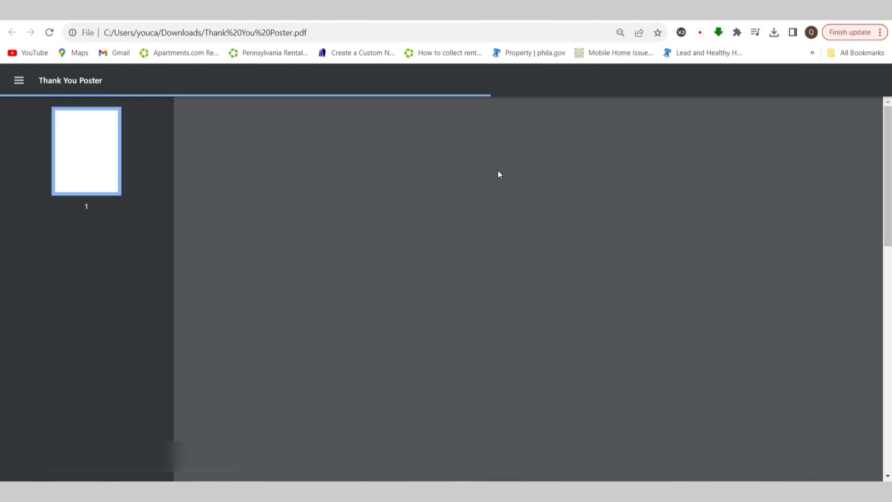
scroll(589, 246, down, 12)
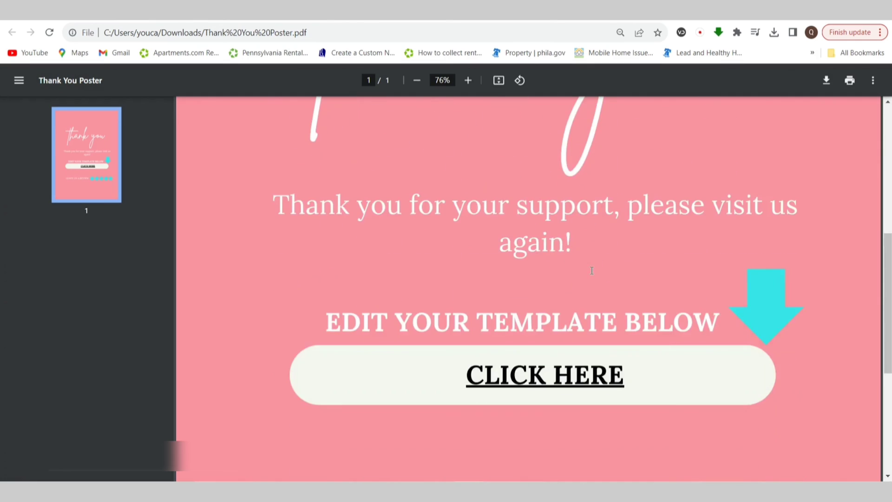
scroll(591, 289, up, 6)
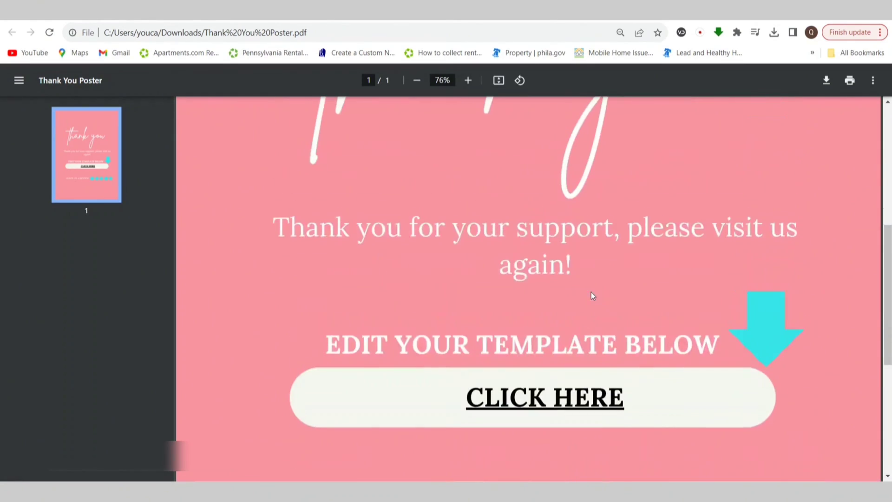
click(578, 397)
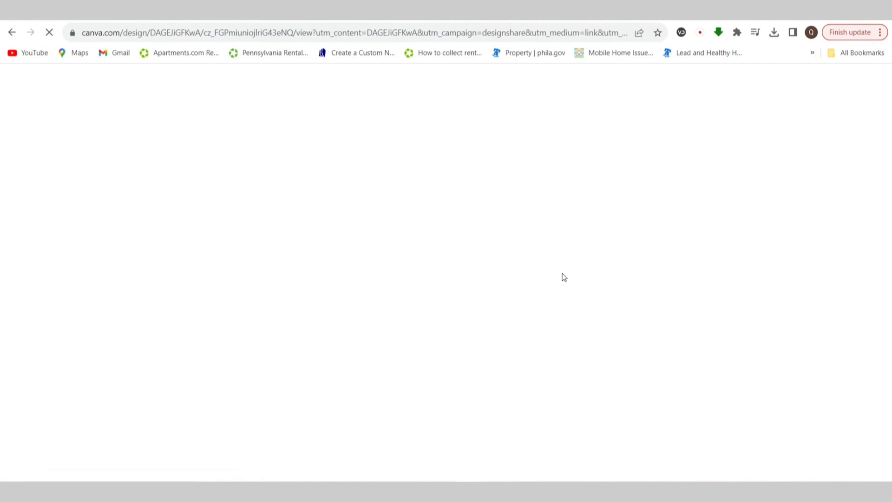
- Open the shared newspaper template for editing from its preview page
scroll(553, 293, down, 1)
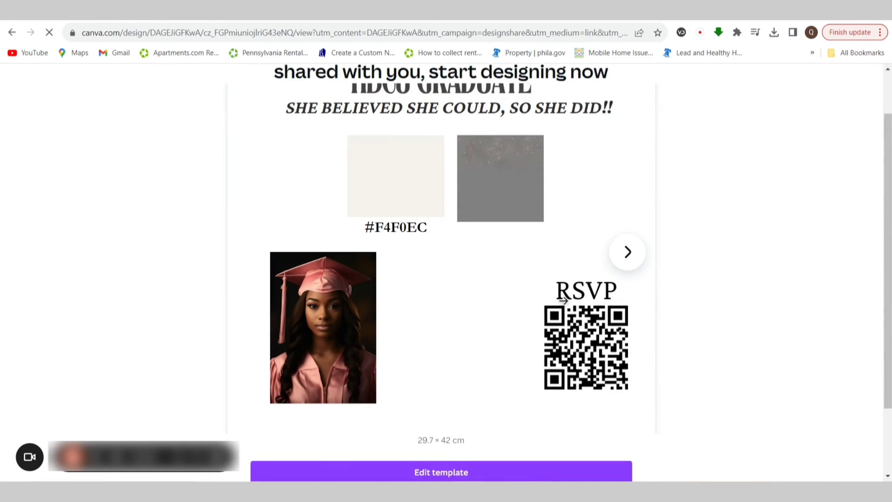
scroll(563, 301, down, 2)
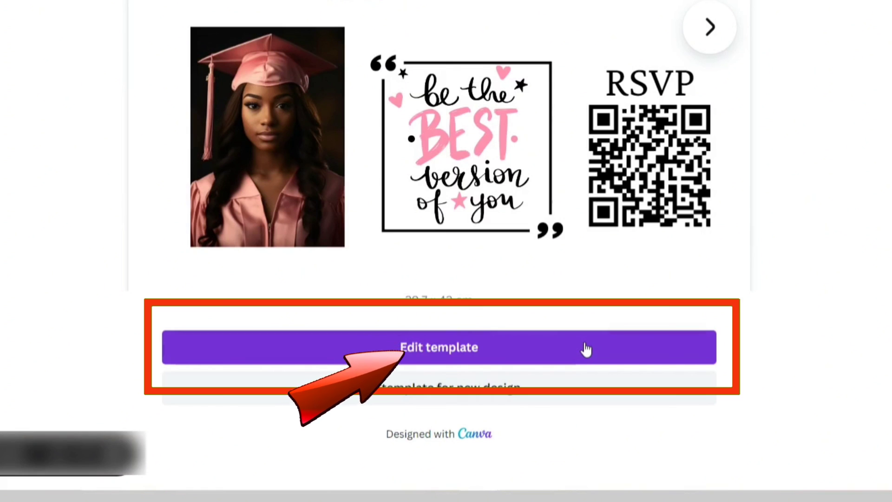
click(587, 349)
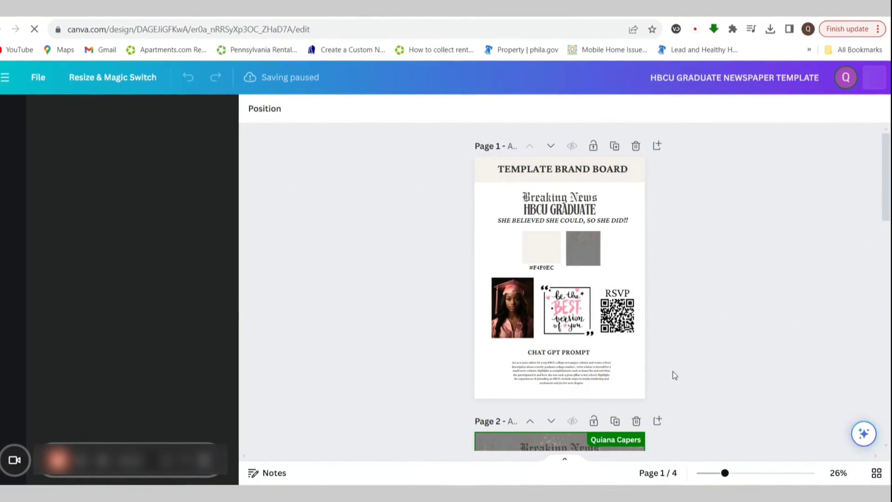
- Examine the newspaper pages of the opened template up close, with the side panel and template link options closed
scroll(635, 429, down, 9)
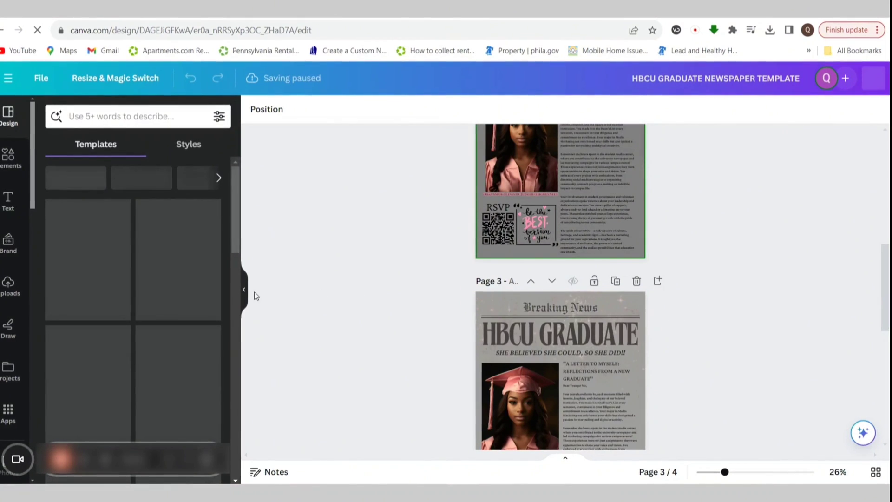
click(247, 292)
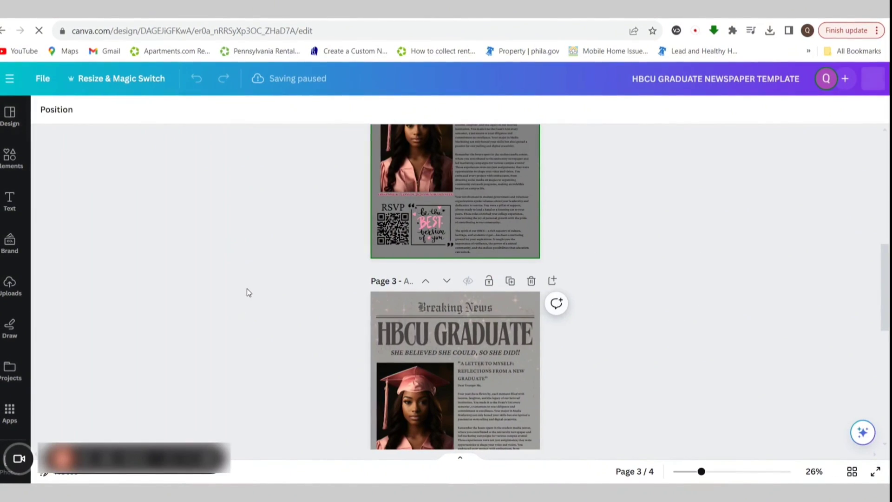
drag(688, 472, 691, 471)
scroll(661, 394, up, 3)
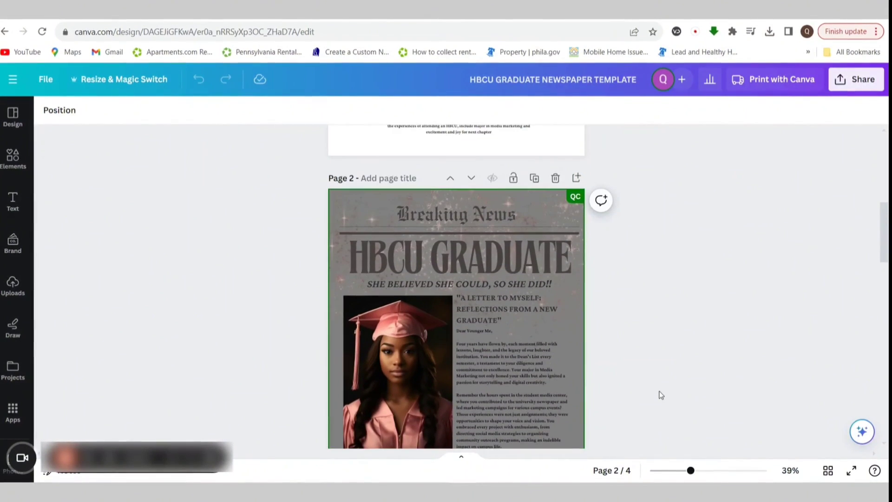
scroll(657, 291, down, 5)
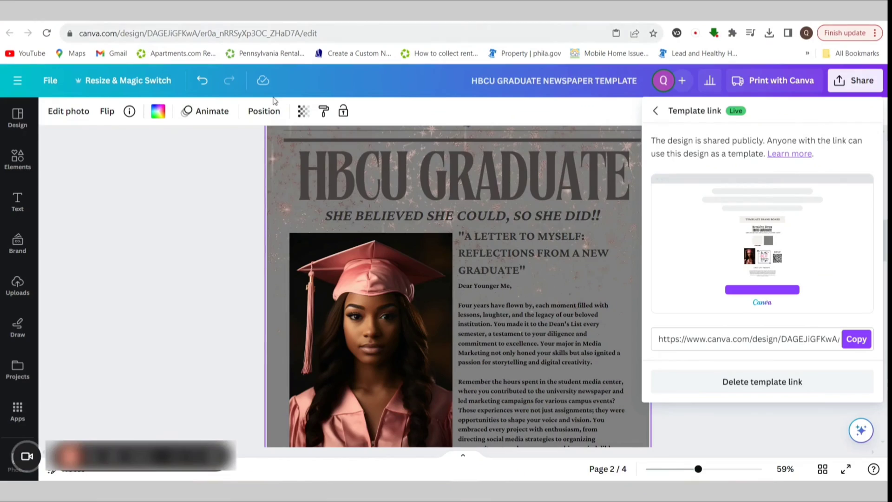
click(754, 429)
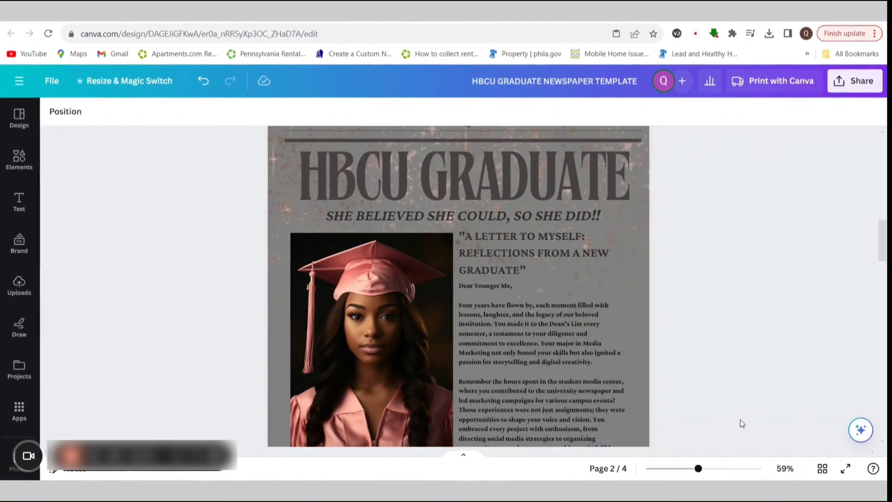
scroll(740, 420, down, 6)
scroll(679, 380, down, 8)
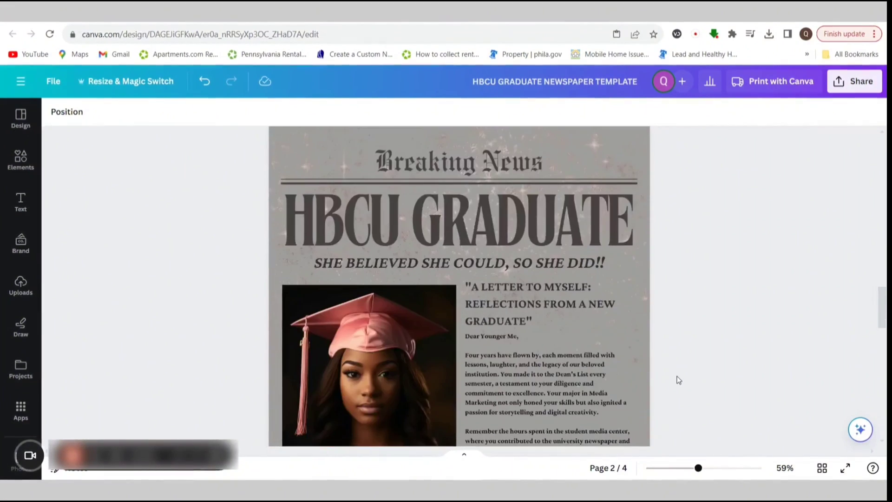
- Try deleting the "Dear Younger Me" letter text on page 3 and undo the deletion
click(547, 342)
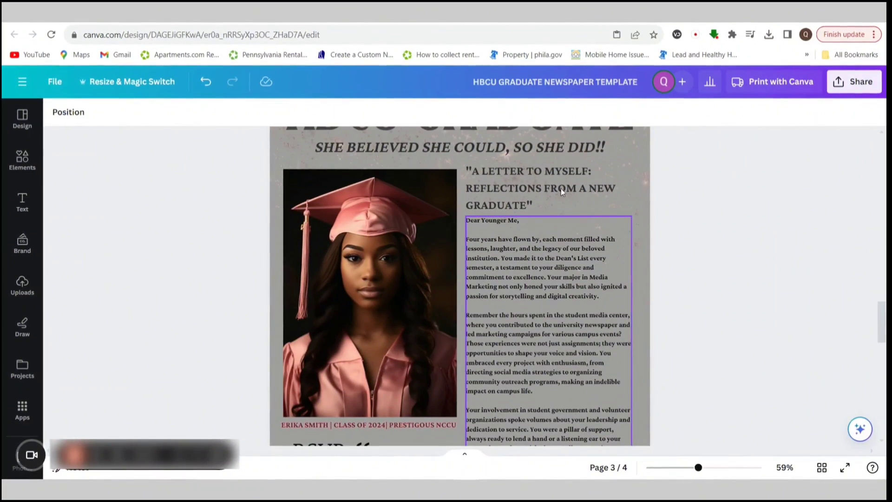
key(Delete)
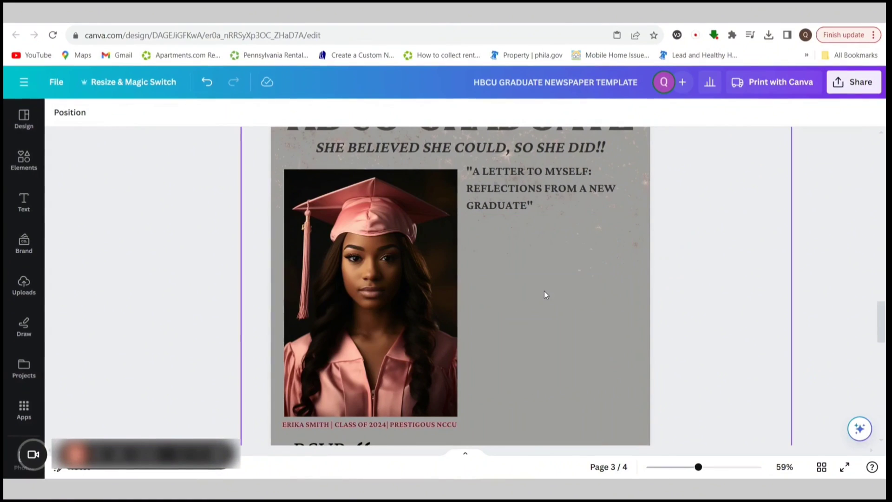
click(207, 82)
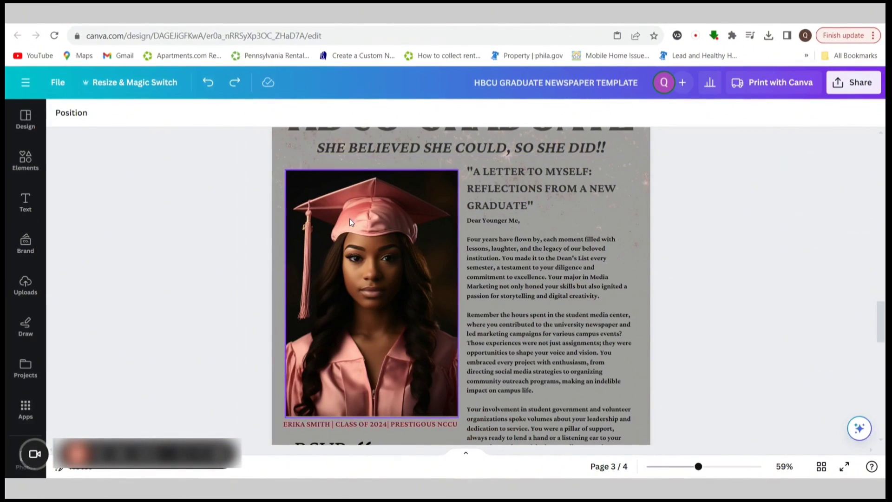
- Select the graduate portrait on page 3 and browse the stock photos for "GRADUATE"
click(351, 277)
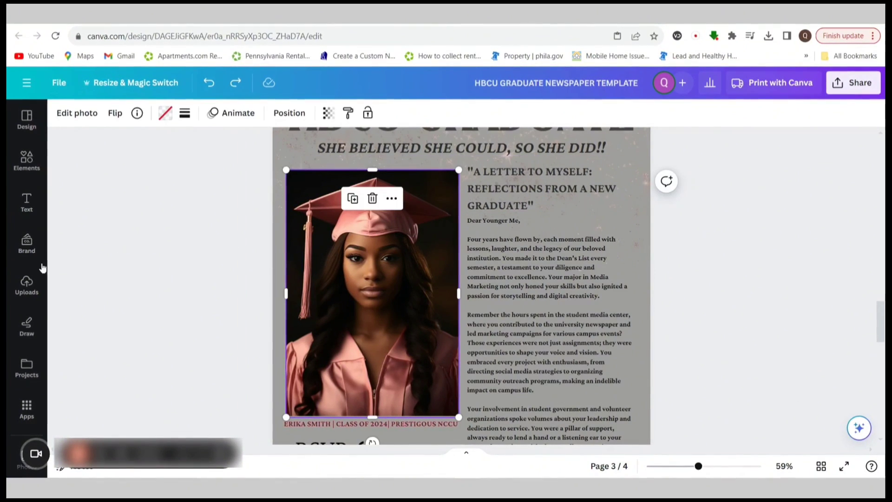
click(27, 284)
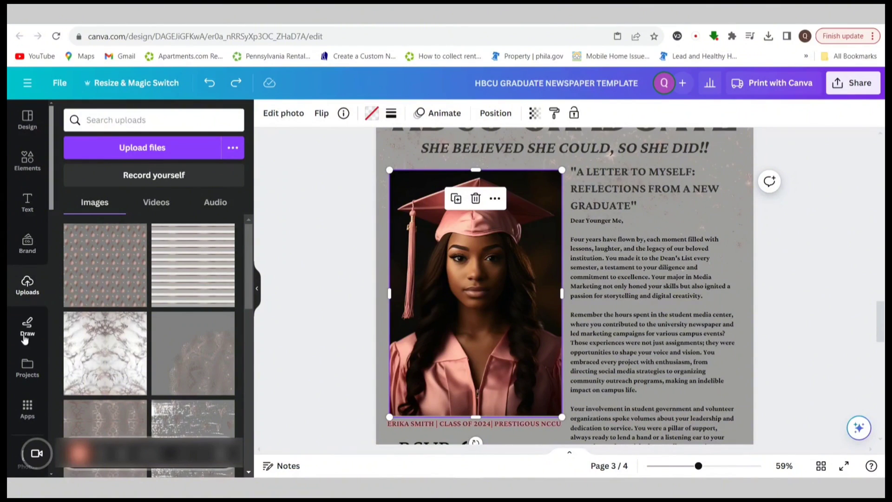
scroll(26, 404, down, 2)
click(28, 400)
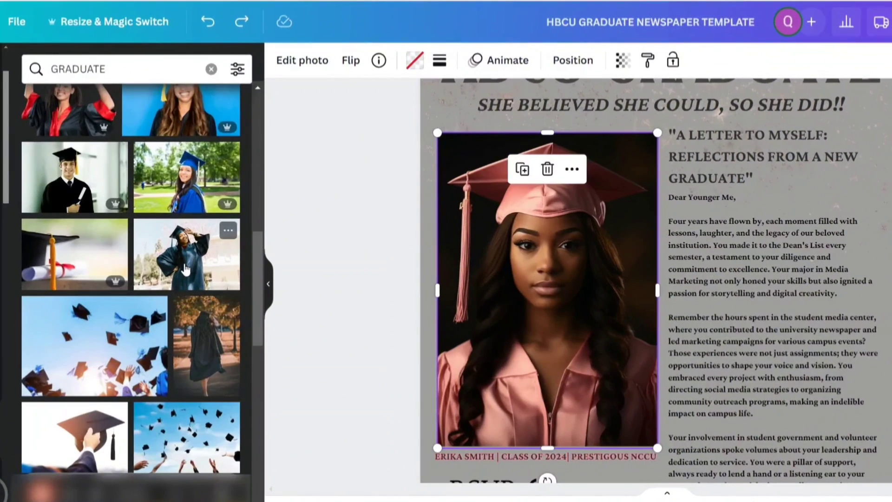
- Try the graduate in a dark gown in page 3's portrait frame, and fill it with the graduate seen from behind on an autumn path
click(185, 268)
drag(535, 290, 438, 290)
click(206, 346)
drag(526, 302, 626, 280)
- Check the page 3 layout around the replaced photo, select the letter's body text and collapse the photo list
scroll(538, 302, down, 3)
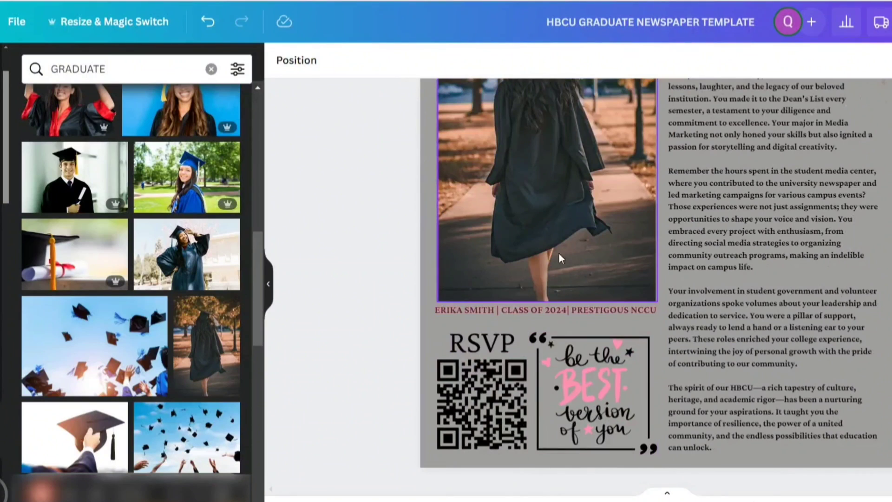
scroll(559, 253, up, 2)
scroll(687, 231, up, 3)
click(754, 324)
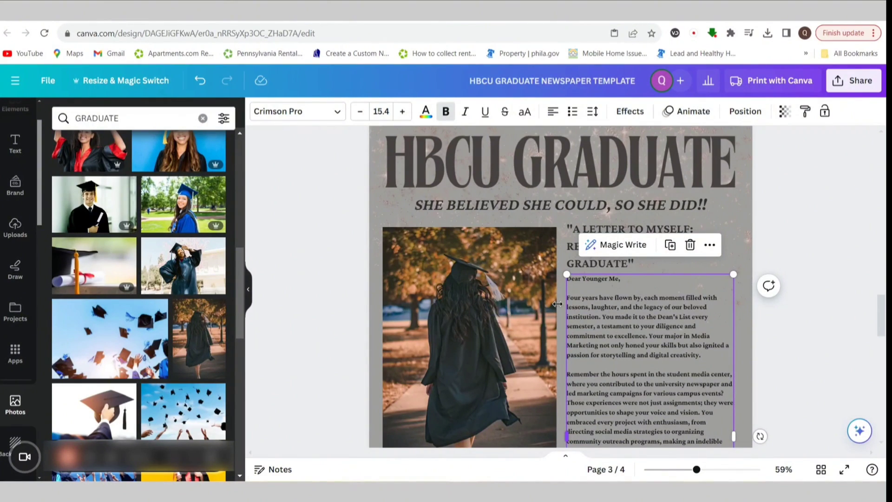
click(249, 290)
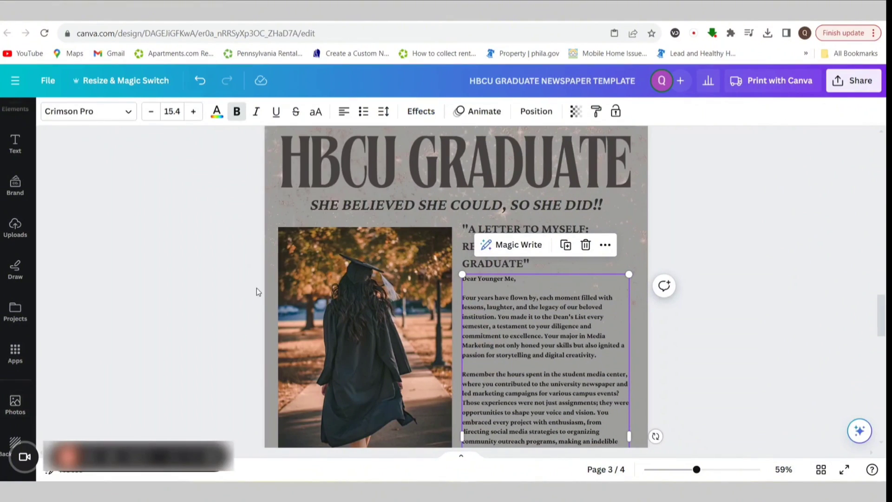